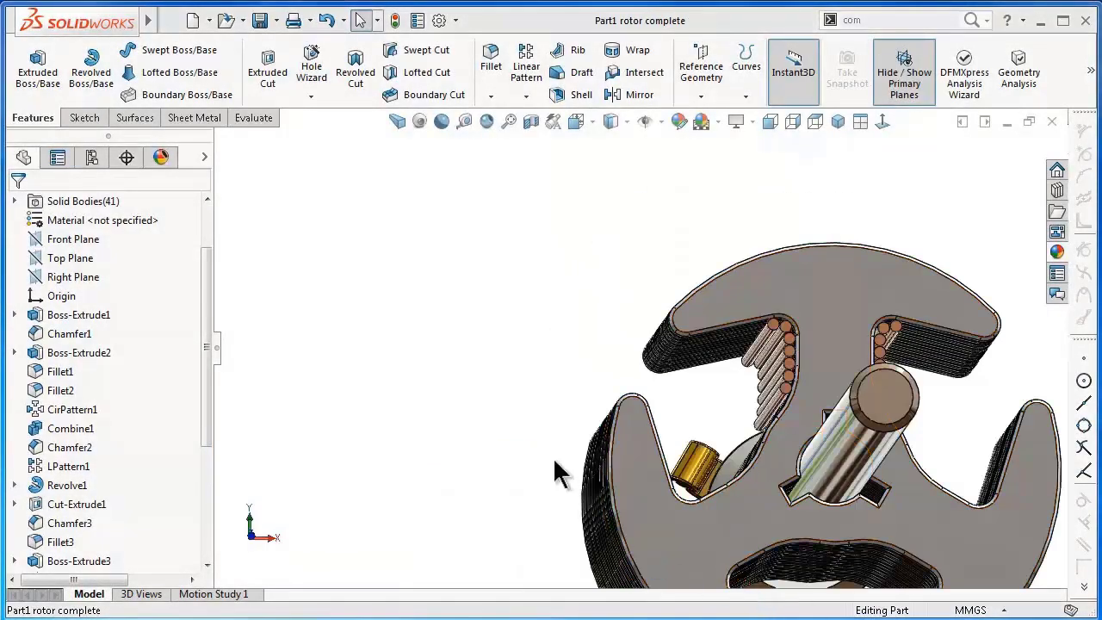
Step: Start a new sketch on the Right Plane and view it normal to the plane
{"action": "mouse_move", "coordinate": [513, 410]}
{"action": "middle_mouse_down"}
{"action": "mouse_move", "coordinate": [509, 394]}
{"action": "mouse_move", "coordinate": [491, 410]}
{"action": "middle_mouse_up"}
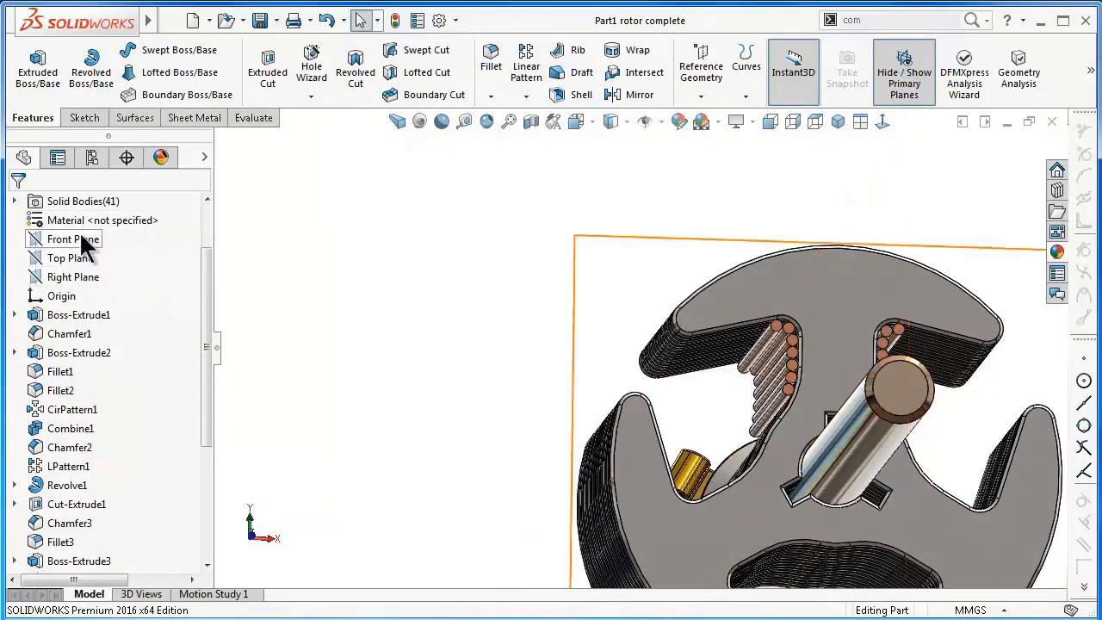
{"action": "left_click", "coordinate": [86, 277]}
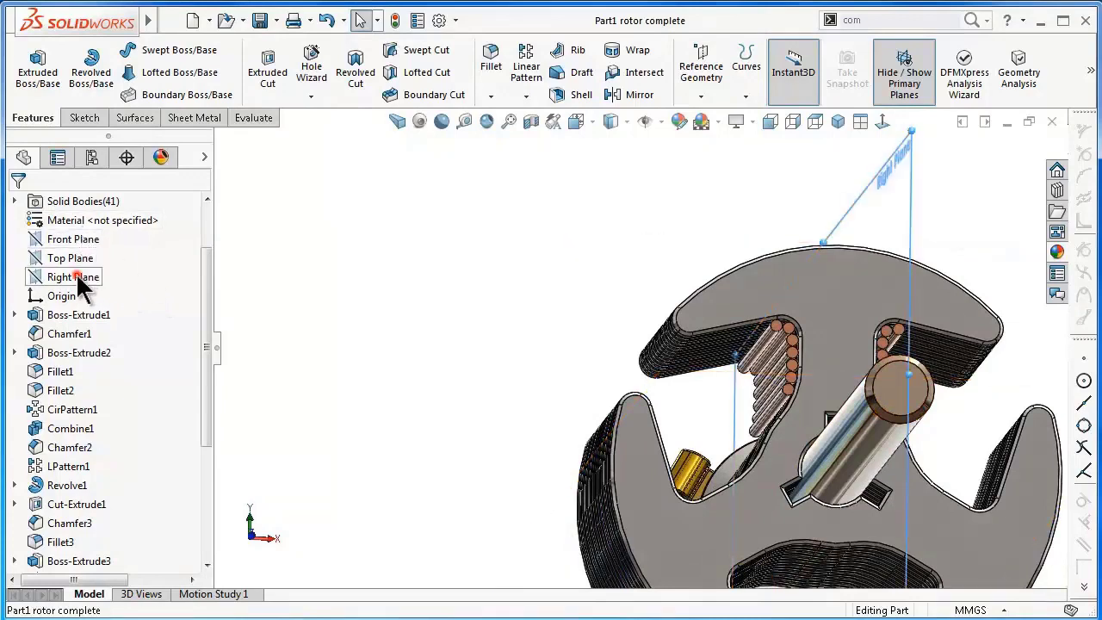
{"action": "left_click", "coordinate": [89, 253]}
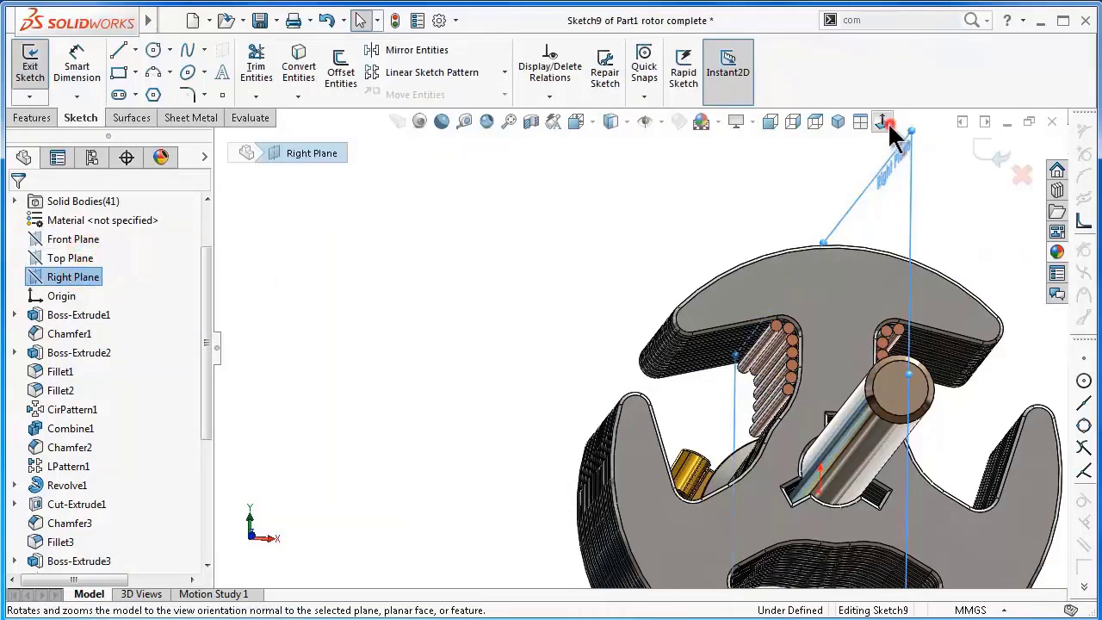
{"action": "left_click", "coordinate": [887, 123]}
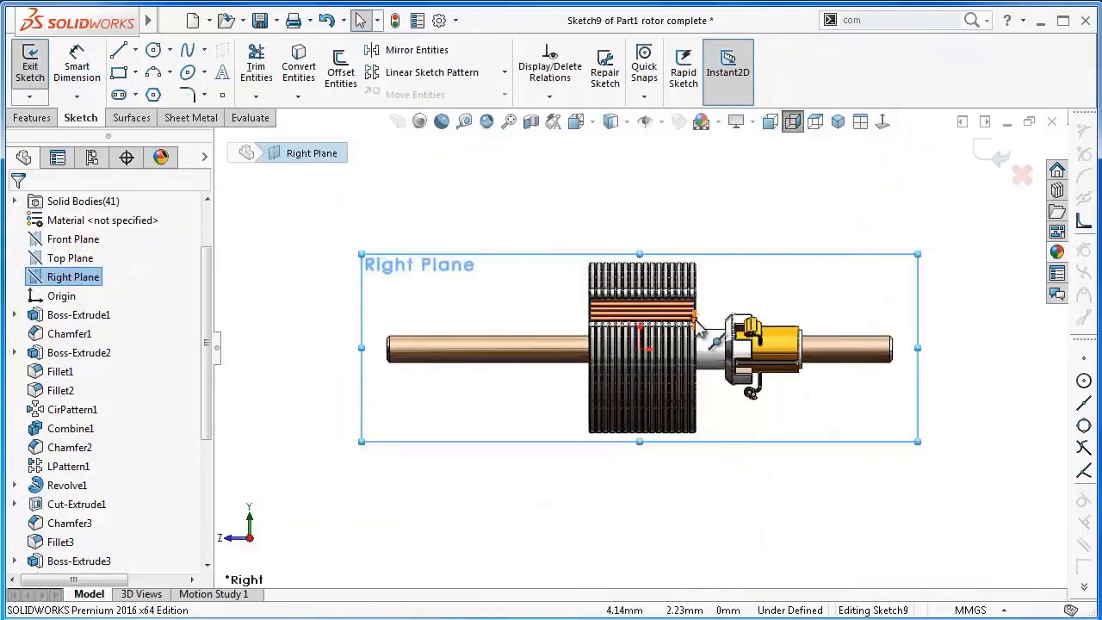
Step: Zoom in on the winding slot and orbit to see the rotor's end flange
{"action": "scroll", "coordinate": [699, 326], "scroll_direction": "down", "scroll_amount": 2}
{"action": "scroll", "coordinate": [698, 322], "scroll_direction": "down", "scroll_amount": 2}
{"action": "scroll", "coordinate": [698, 317], "scroll_direction": "down", "scroll_amount": 2}
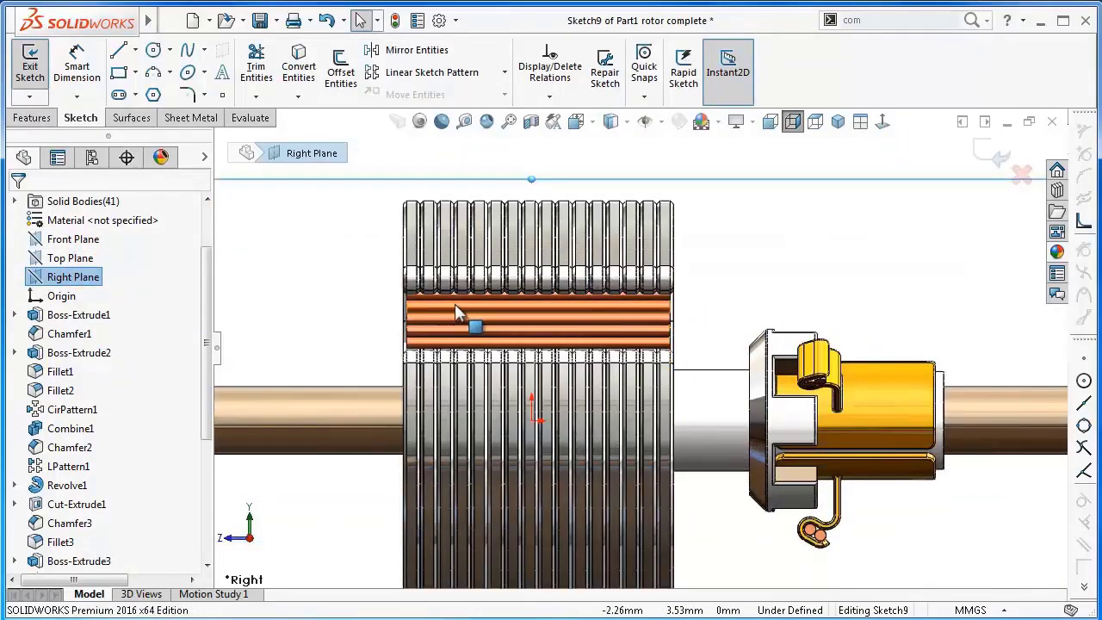
{"action": "scroll", "coordinate": [455, 305], "scroll_direction": "down", "scroll_amount": 2}
{"action": "scroll", "coordinate": [818, 304], "scroll_direction": "down", "scroll_amount": 1}
{"action": "scroll", "coordinate": [891, 301], "scroll_direction": "down", "scroll_amount": 2}
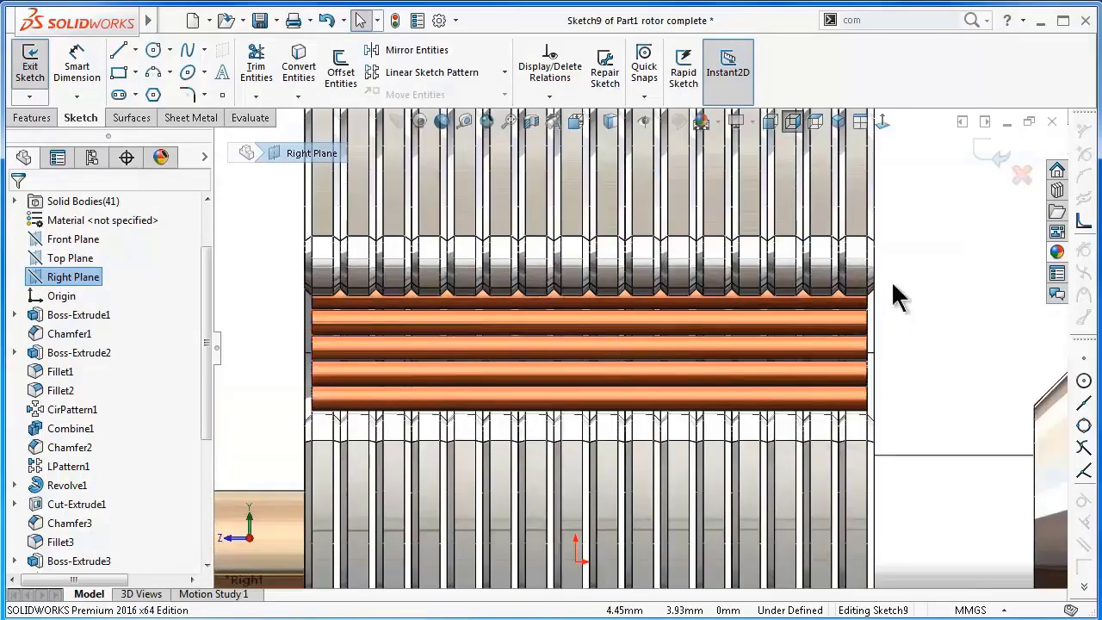
{"action": "scroll", "coordinate": [890, 282], "scroll_direction": "down", "scroll_amount": 1}
{"action": "mouse_move", "coordinate": [883, 281]}
{"action": "middle_mouse_down"}
{"action": "mouse_move", "coordinate": [858, 284]}
{"action": "mouse_move", "coordinate": [952, 287]}
{"action": "middle_mouse_up"}
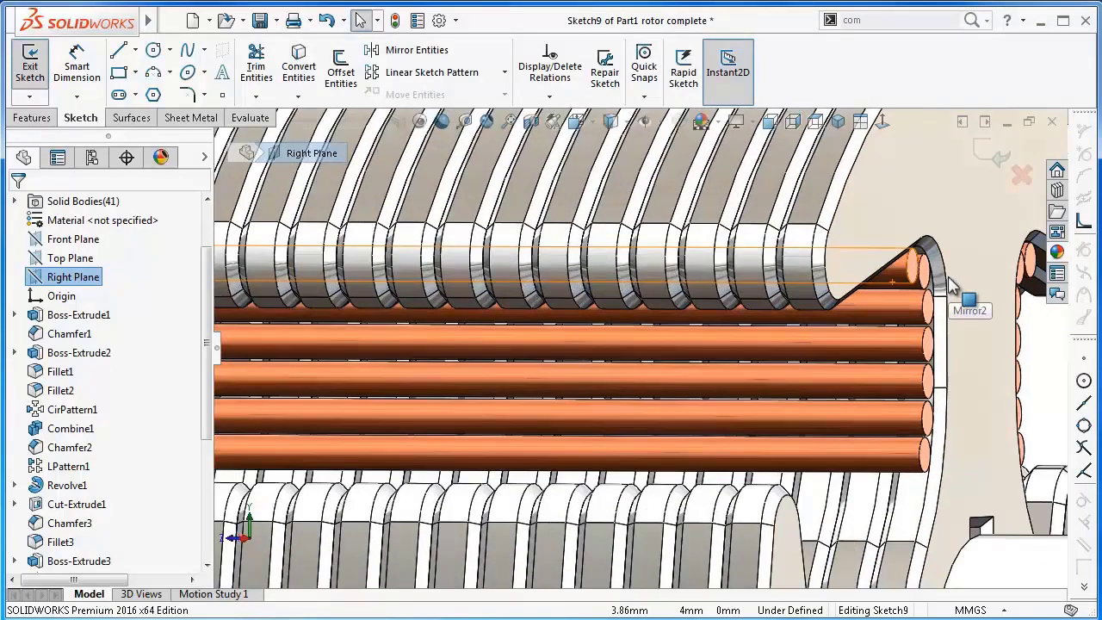
{"action": "scroll", "coordinate": [952, 287], "scroll_direction": "down", "scroll_amount": 1}
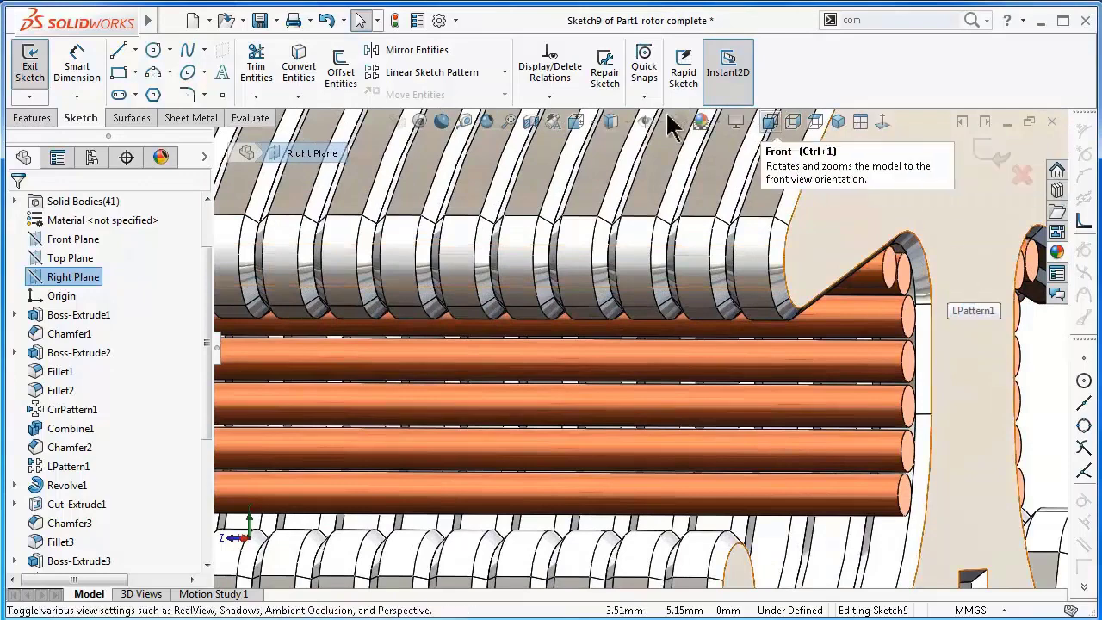
Step: With Hidden Lines Visible display, draw a circle just past the slot end
{"action": "left_click", "coordinate": [155, 49]}
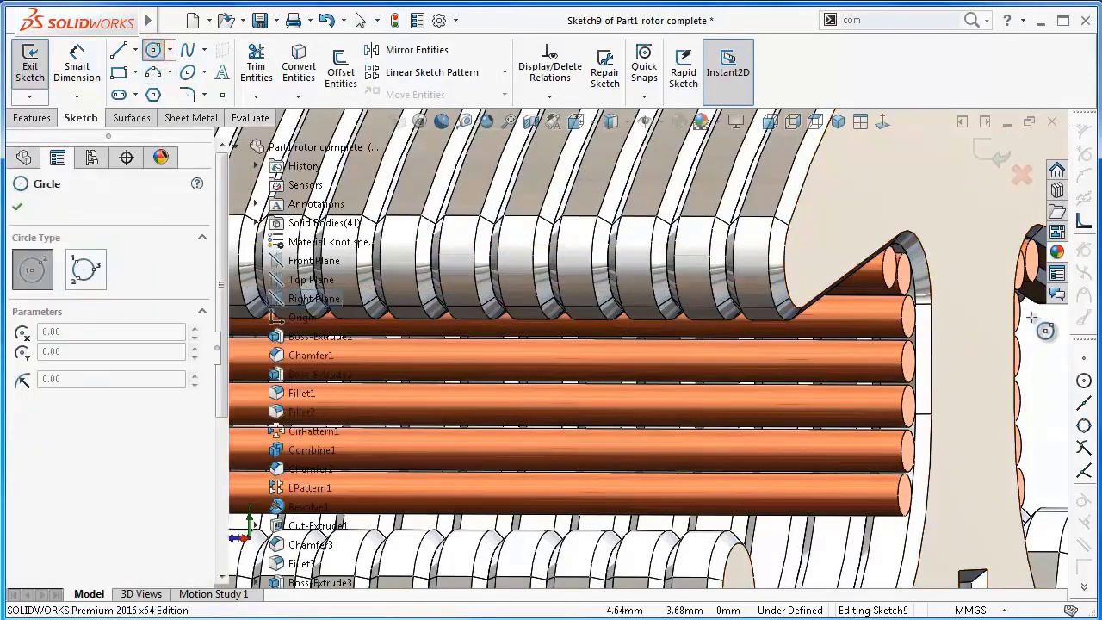
{"action": "left_click", "coordinate": [883, 122]}
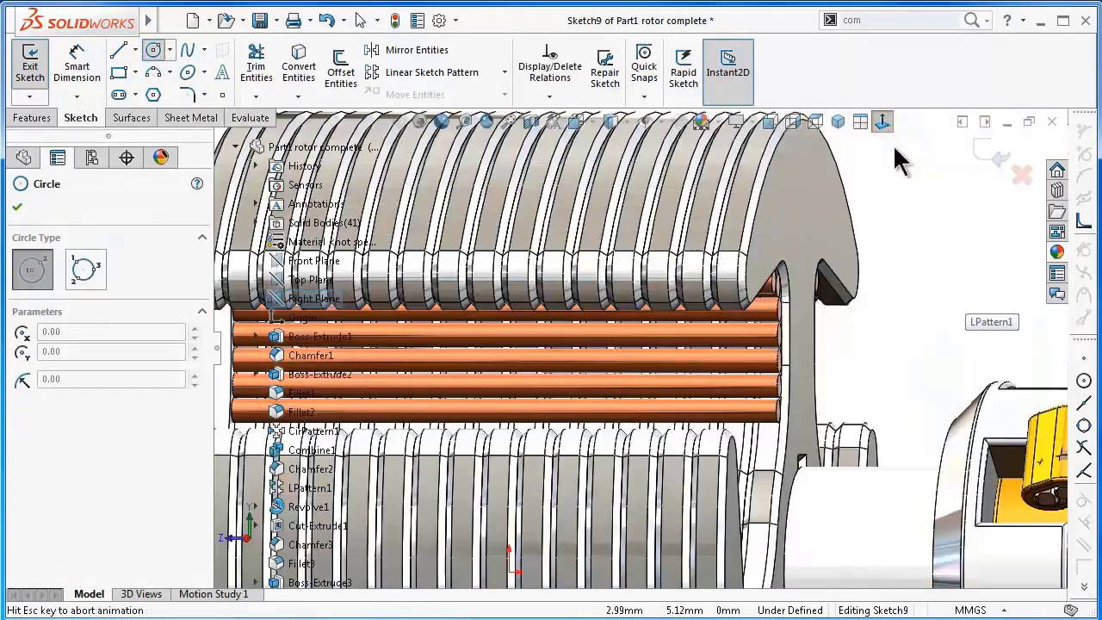
{"action": "scroll", "coordinate": [705, 312], "scroll_direction": "down", "scroll_amount": 2}
{"action": "scroll", "coordinate": [701, 308], "scroll_direction": "down", "scroll_amount": 2}
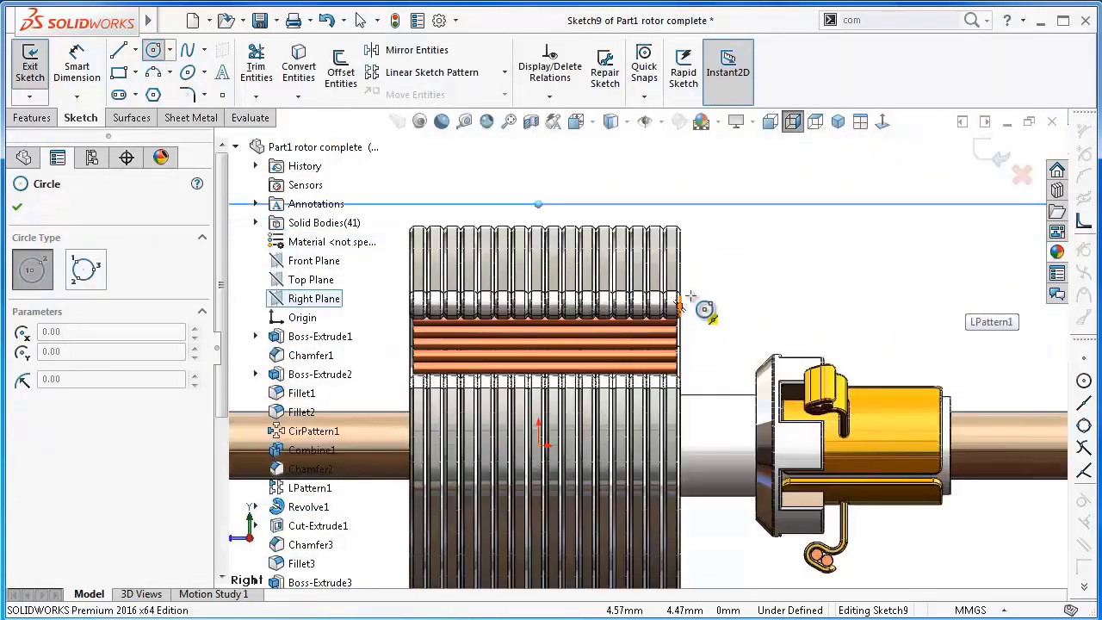
{"action": "scroll", "coordinate": [701, 307], "scroll_direction": "down", "scroll_amount": 3}
{"action": "left_click", "coordinate": [625, 122]}
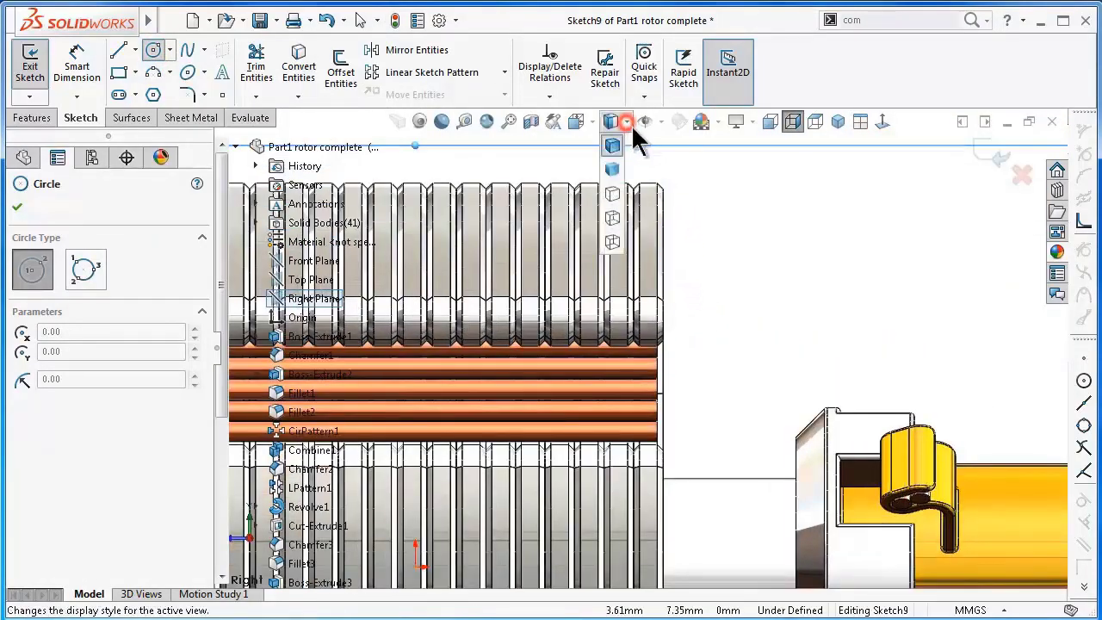
{"action": "left_click", "coordinate": [613, 218]}
{"action": "scroll", "coordinate": [689, 304], "scroll_direction": "down", "scroll_amount": 2}
{"action": "scroll", "coordinate": [692, 384], "scroll_direction": "down", "scroll_amount": 2}
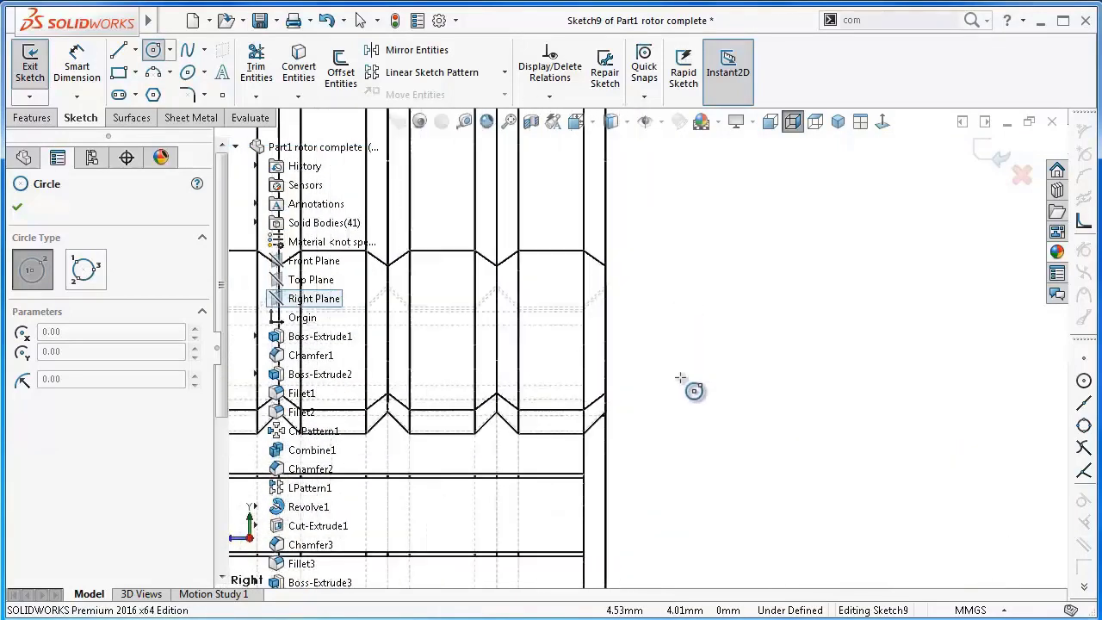
{"action": "left_click", "coordinate": [647, 350]}
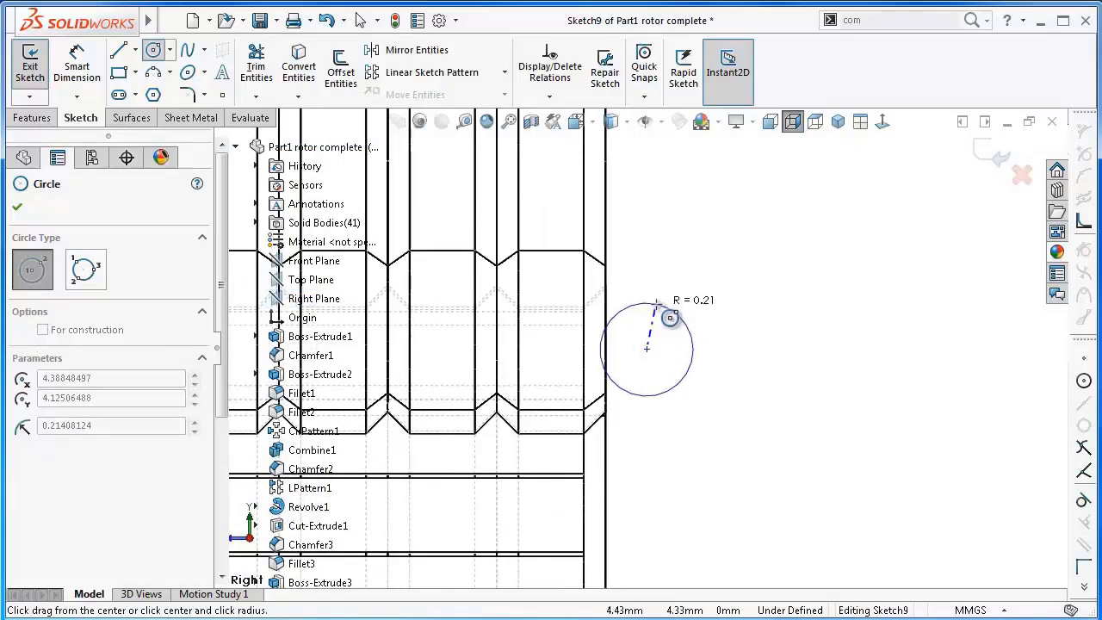
{"action": "left_click", "coordinate": [670, 318]}
Step: Dimension the circle's diameter to 0.34 mm
{"action": "key", "text": "s"}
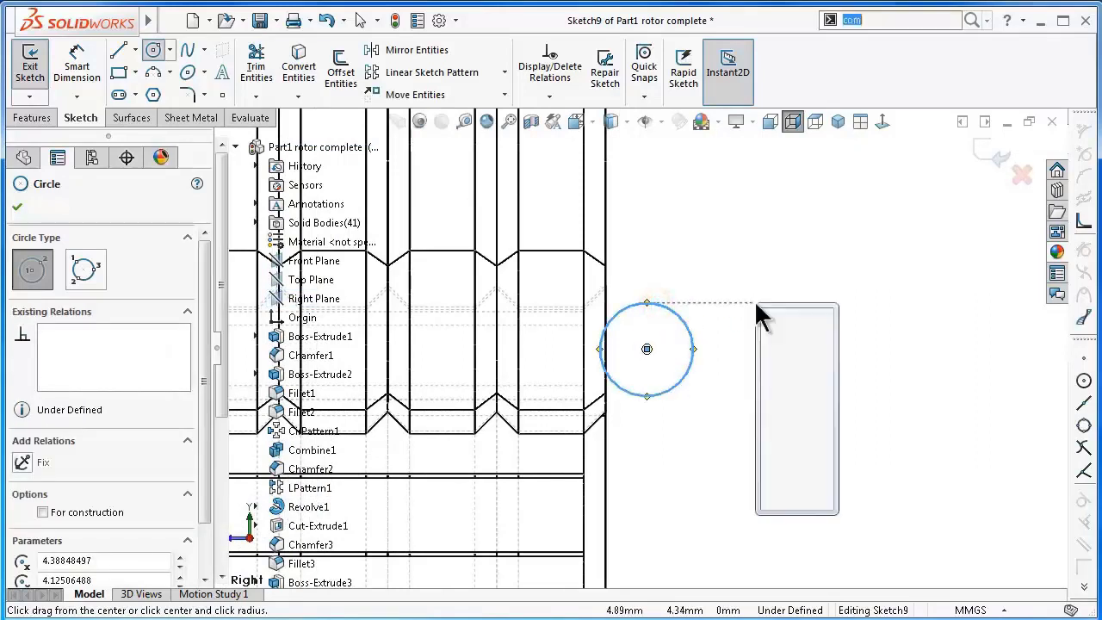
{"action": "left_click", "coordinate": [806, 315]}
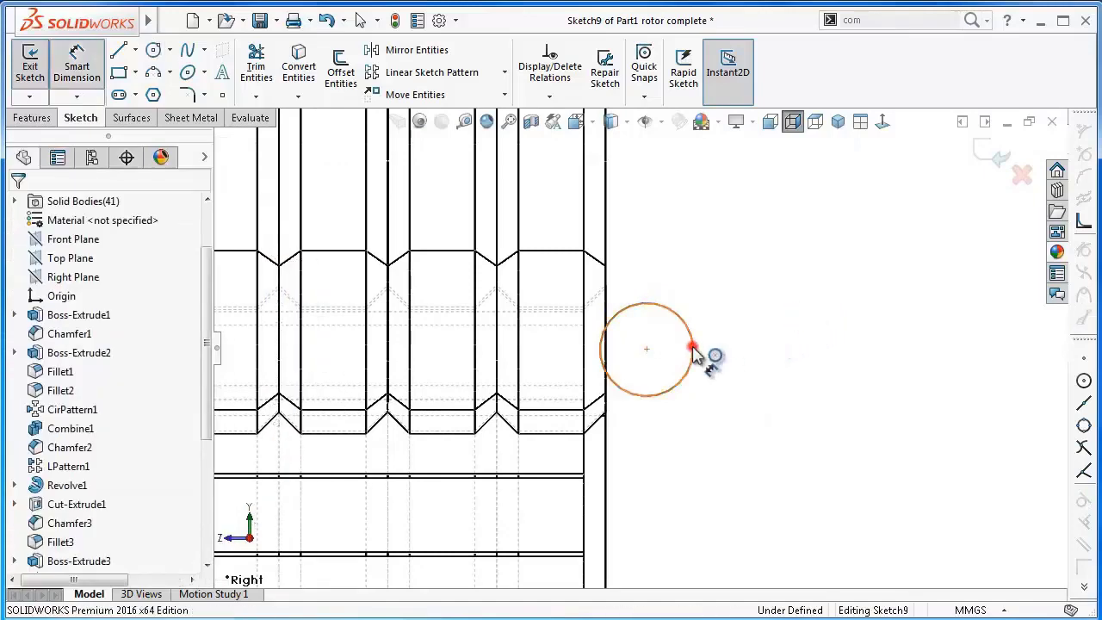
{"action": "left_click", "coordinate": [694, 355]}
{"action": "left_click", "coordinate": [785, 337]}
{"action": "type", "text": "0.34"}
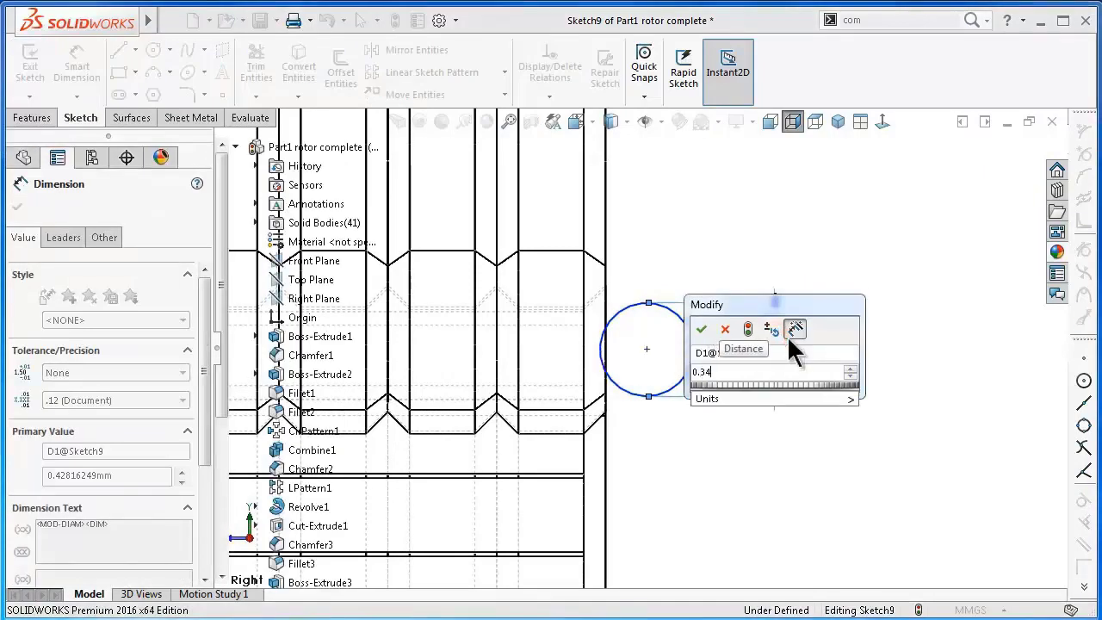
{"action": "key", "text": "Return"}
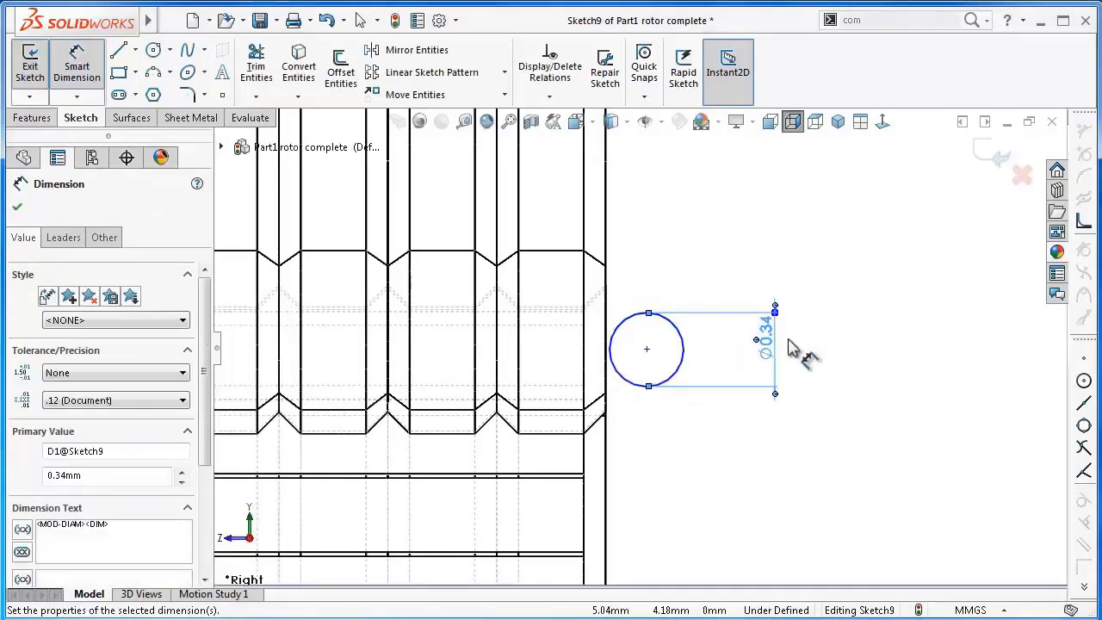
{"action": "left_click", "coordinate": [697, 254]}
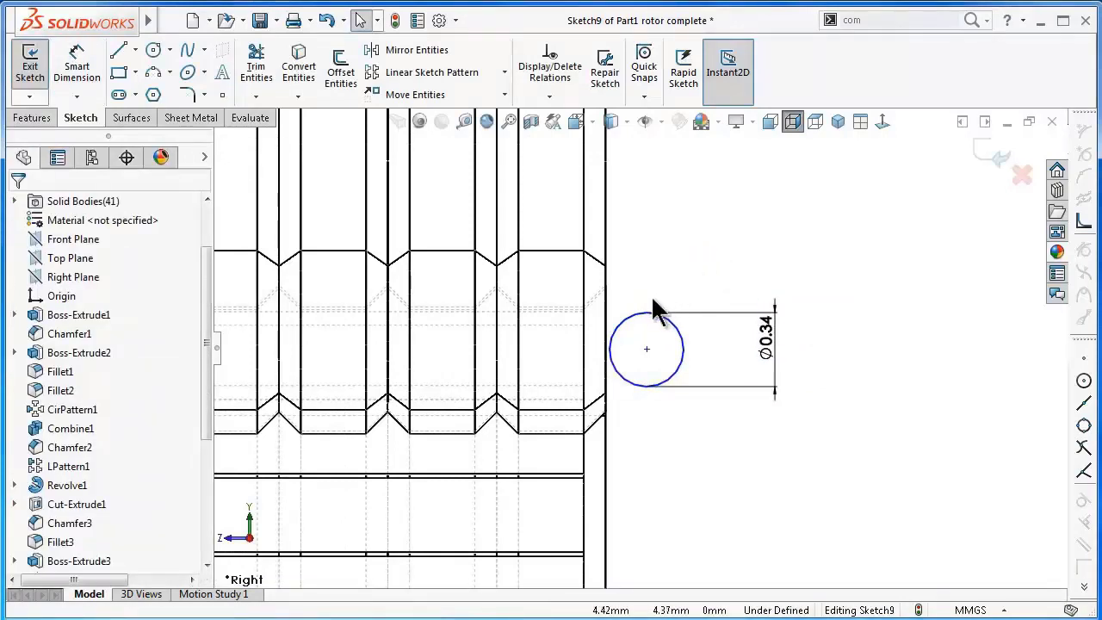
Step: Return to shaded display and check the Ø0.34 circle's position against the slot
{"action": "left_click", "coordinate": [628, 119]}
{"action": "left_click", "coordinate": [667, 223]}
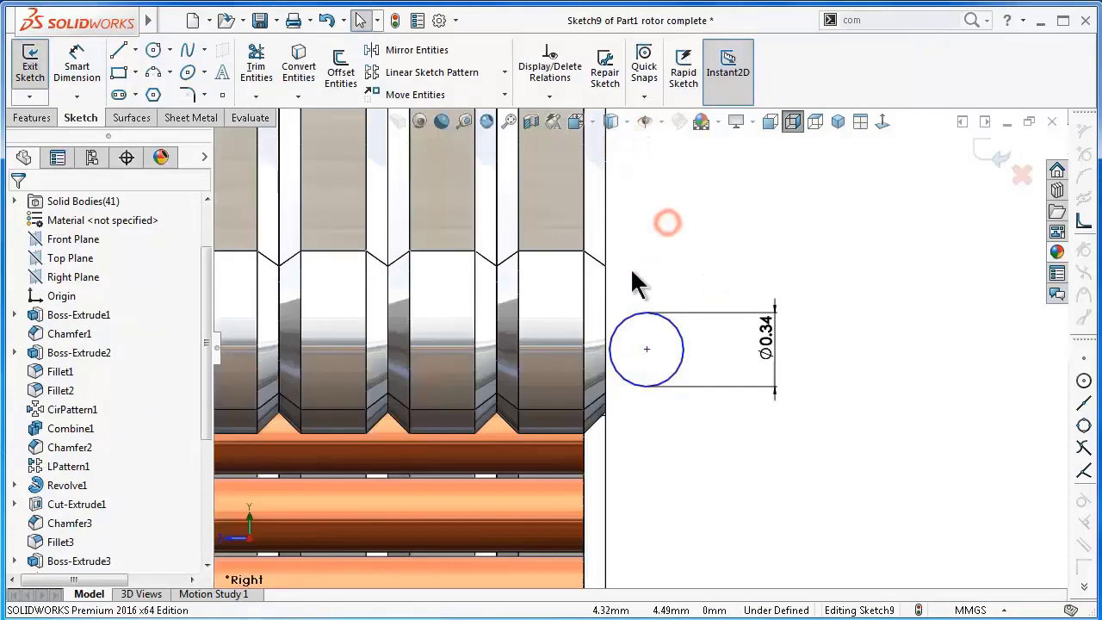
{"action": "middle_click_drag", "start_coordinate": [621, 272], "coordinate": [632, 271]}
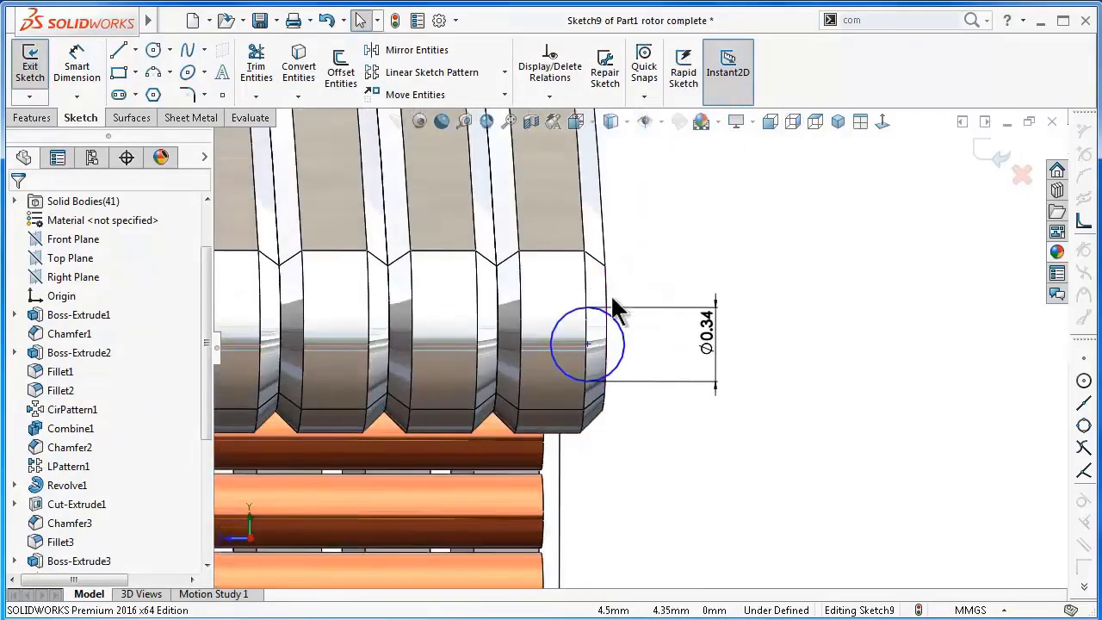
{"action": "left_click", "coordinate": [882, 121]}
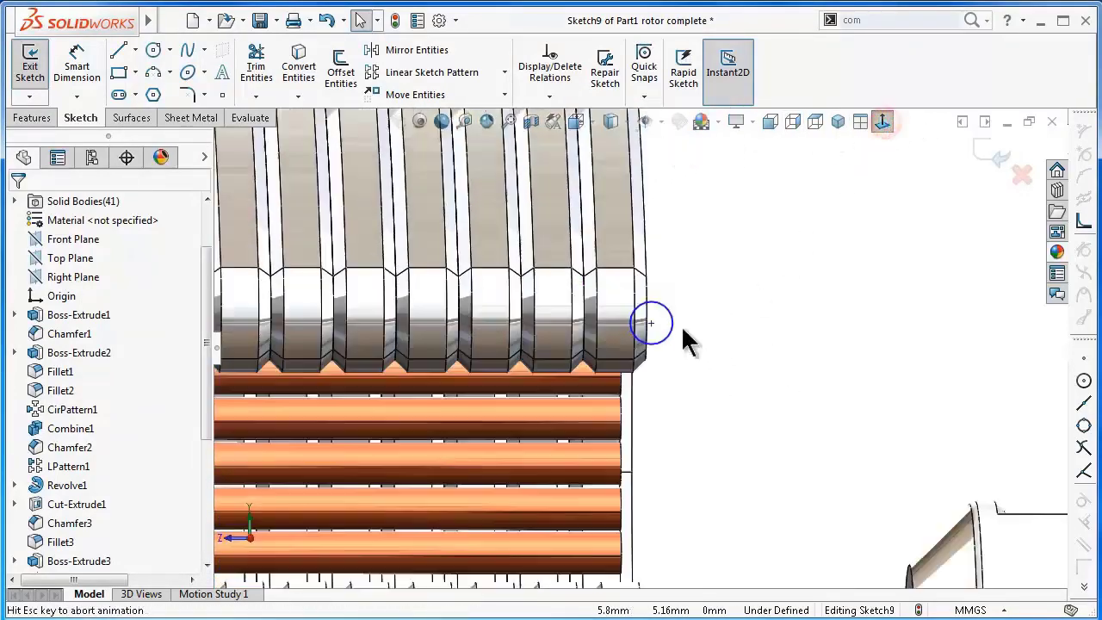
{"action": "scroll", "coordinate": [687, 318], "scroll_direction": "down", "scroll_amount": 2}
{"action": "scroll", "coordinate": [701, 297], "scroll_direction": "down", "scroll_amount": 2}
{"action": "scroll", "coordinate": [696, 297], "scroll_direction": "down", "scroll_amount": 2}
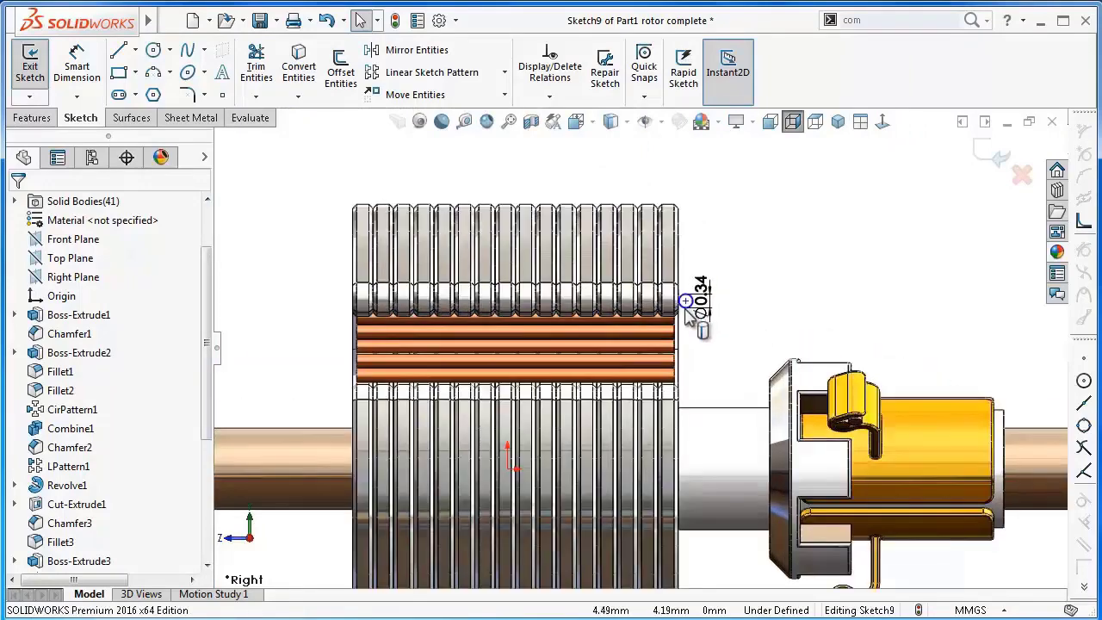
{"action": "scroll", "coordinate": [680, 315], "scroll_direction": "down", "scroll_amount": 2}
{"action": "scroll", "coordinate": [670, 332], "scroll_direction": "down", "scroll_amount": 2}
{"action": "scroll", "coordinate": [673, 353], "scroll_direction": "down", "scroll_amount": 2}
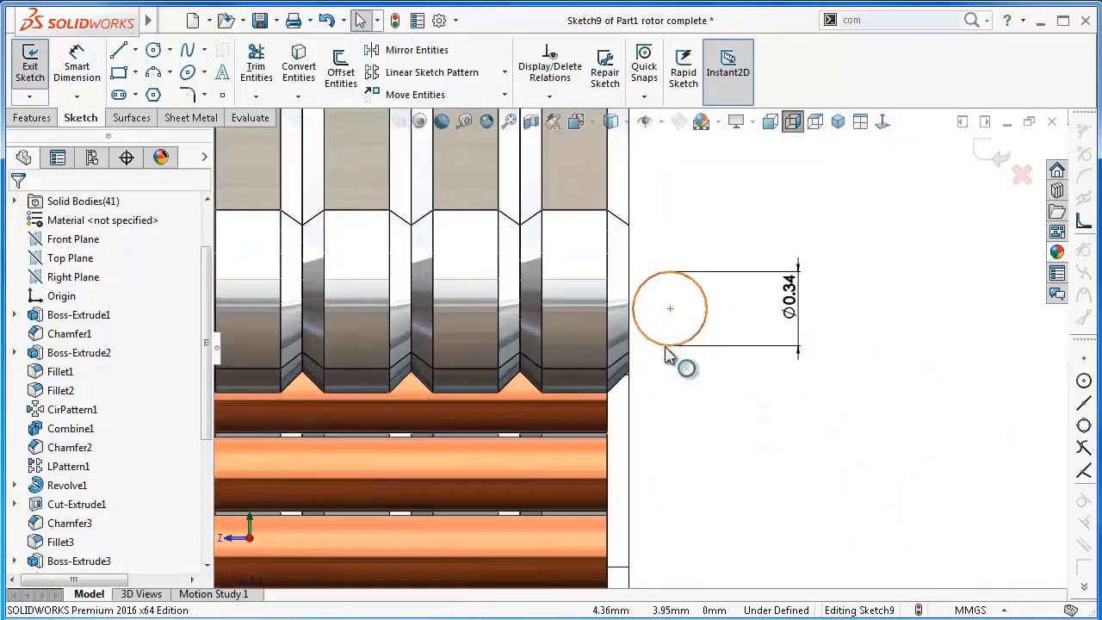
{"action": "left_click", "coordinate": [665, 346]}
{"action": "middle_click_drag", "start_coordinate": [639, 366], "coordinate": [647, 266]}
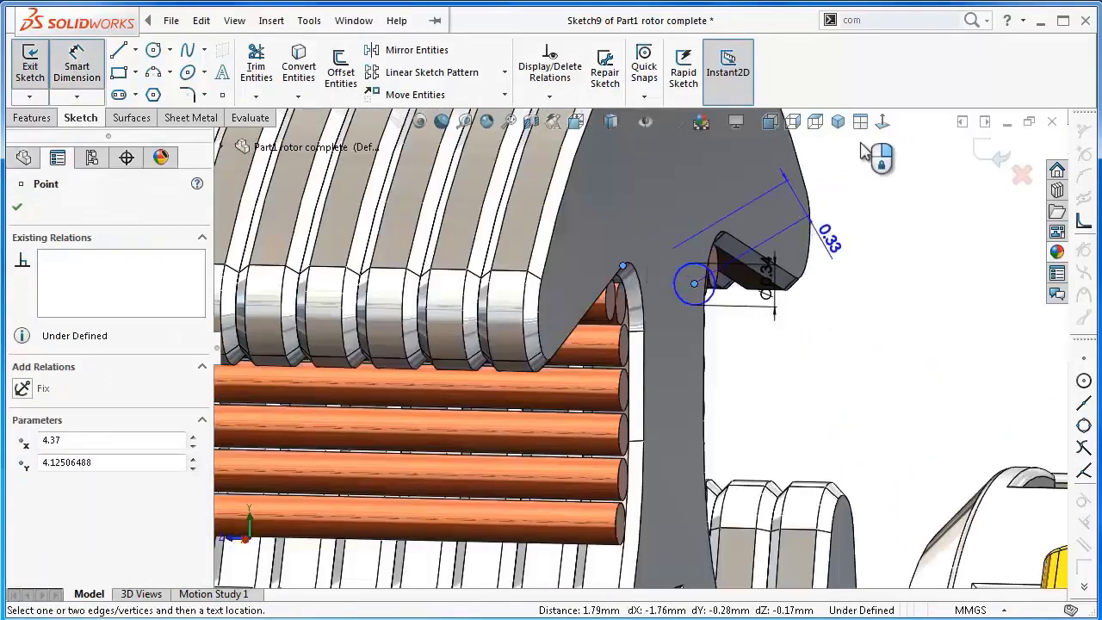
Step: Add a 0.01 mm vertical offset dimension to the circle's centre
{"action": "left_click", "coordinate": [884, 126]}
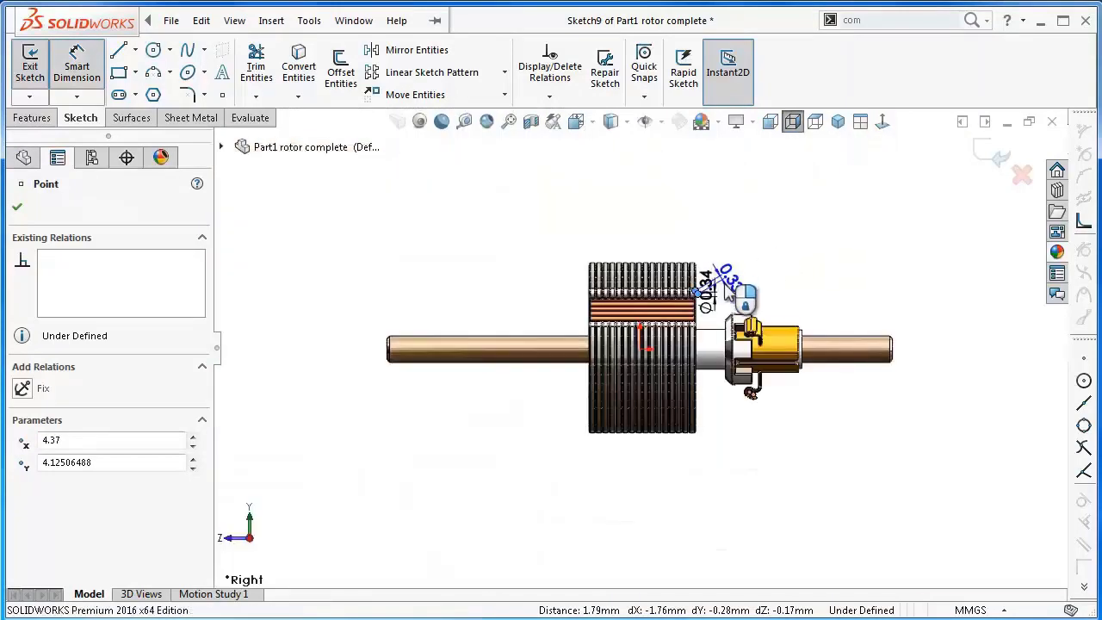
{"action": "scroll", "coordinate": [702, 297], "scroll_direction": "down", "scroll_amount": 1}
{"action": "scroll", "coordinate": [697, 291], "scroll_direction": "down", "scroll_amount": 2}
{"action": "scroll", "coordinate": [685, 301], "scroll_direction": "down", "scroll_amount": 2}
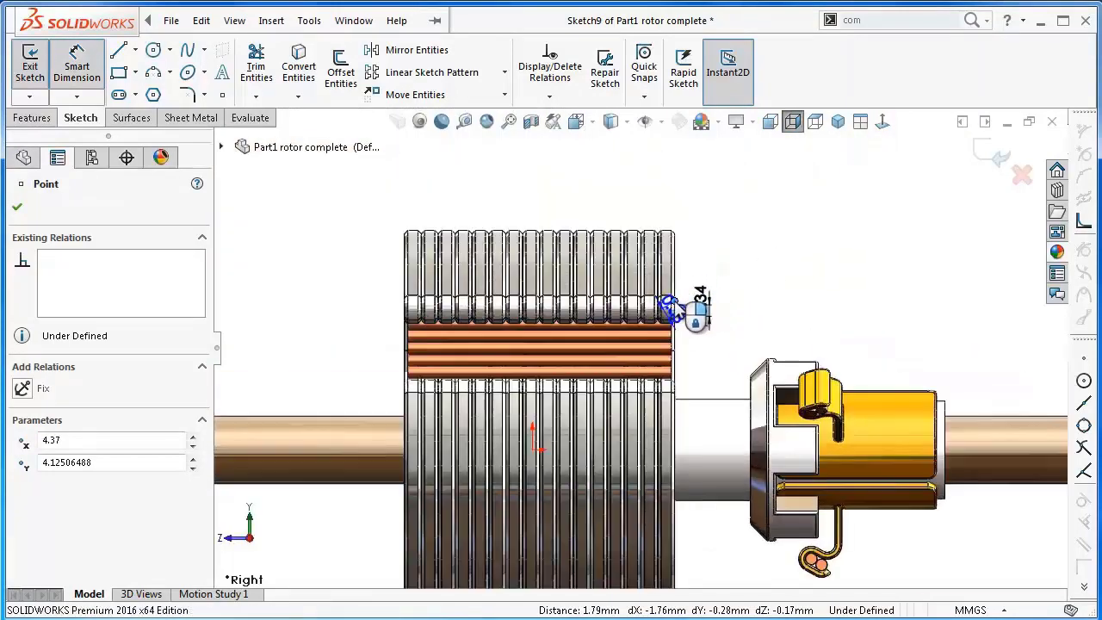
{"action": "scroll", "coordinate": [675, 323], "scroll_direction": "down", "scroll_amount": 2}
{"action": "scroll", "coordinate": [675, 331], "scroll_direction": "down", "scroll_amount": 2}
{"action": "scroll", "coordinate": [670, 329], "scroll_direction": "down", "scroll_amount": 1}
{"action": "scroll", "coordinate": [667, 327], "scroll_direction": "down", "scroll_amount": 2}
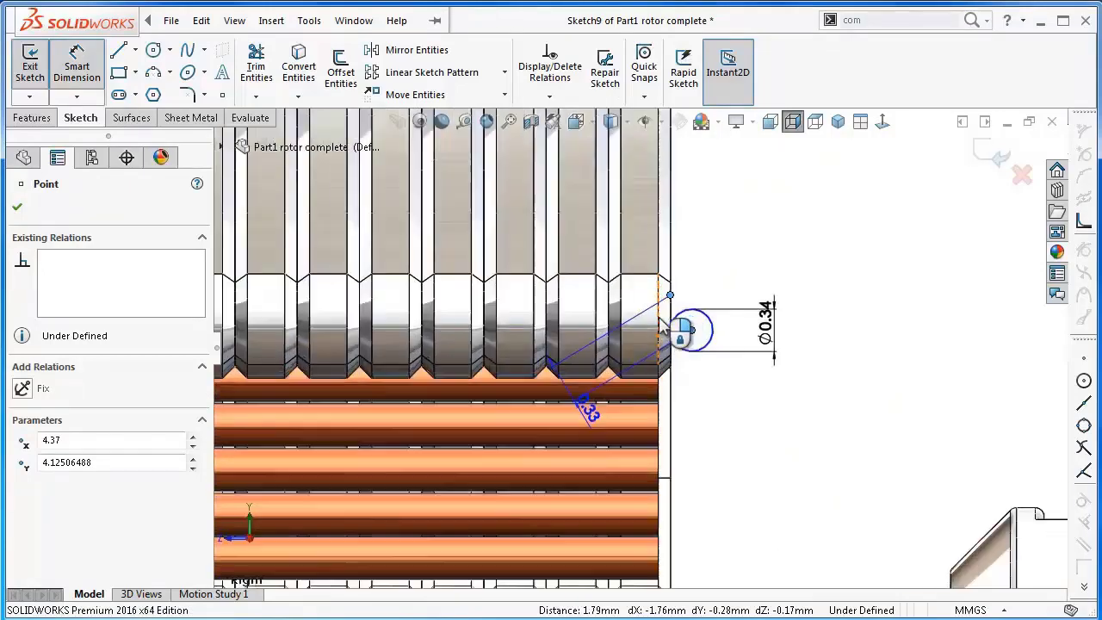
{"action": "scroll", "coordinate": [663, 326], "scroll_direction": "down", "scroll_amount": 2}
{"action": "scroll", "coordinate": [668, 323], "scroll_direction": "down", "scroll_amount": 2}
{"action": "scroll", "coordinate": [689, 315], "scroll_direction": "down", "scroll_amount": 1}
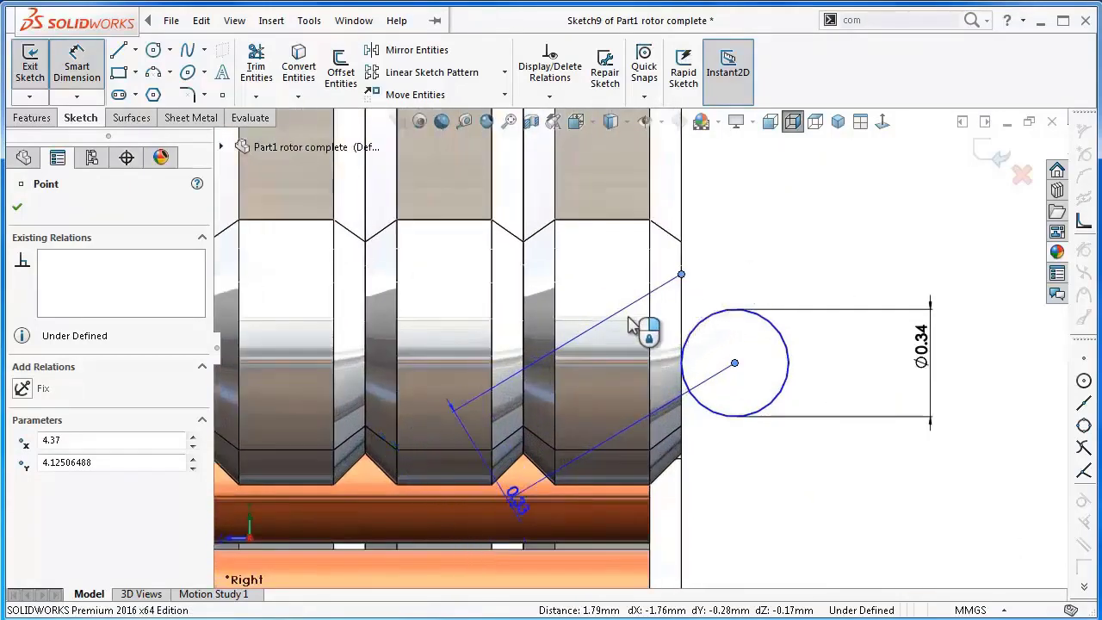
{"action": "left_click", "coordinate": [857, 297]}
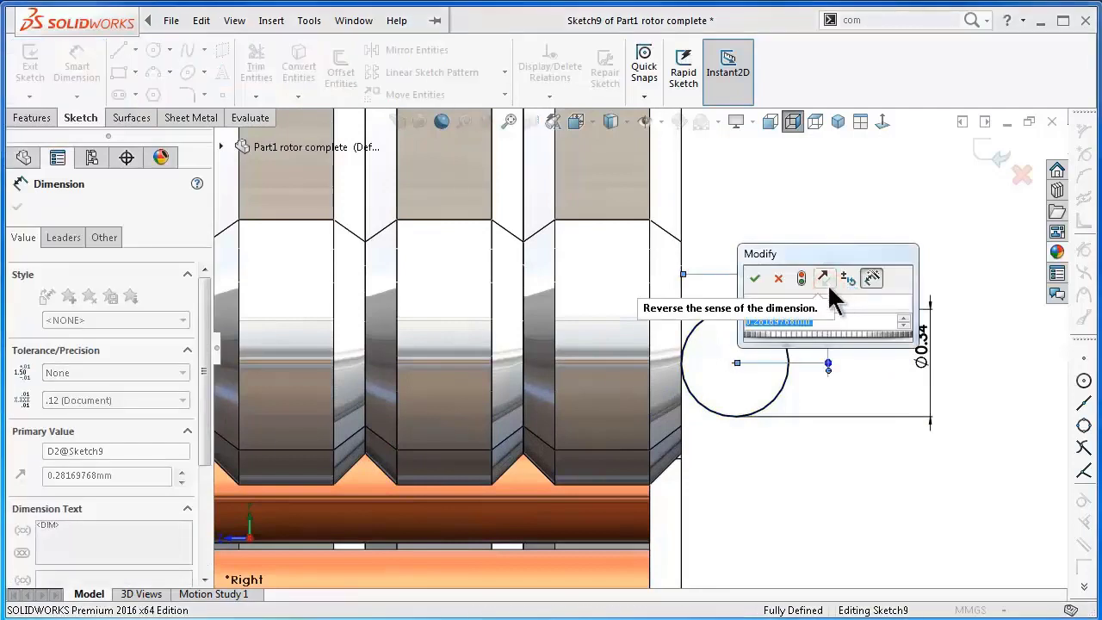
{"action": "type", "text": "0.01"}
{"action": "key", "text": "Return"}
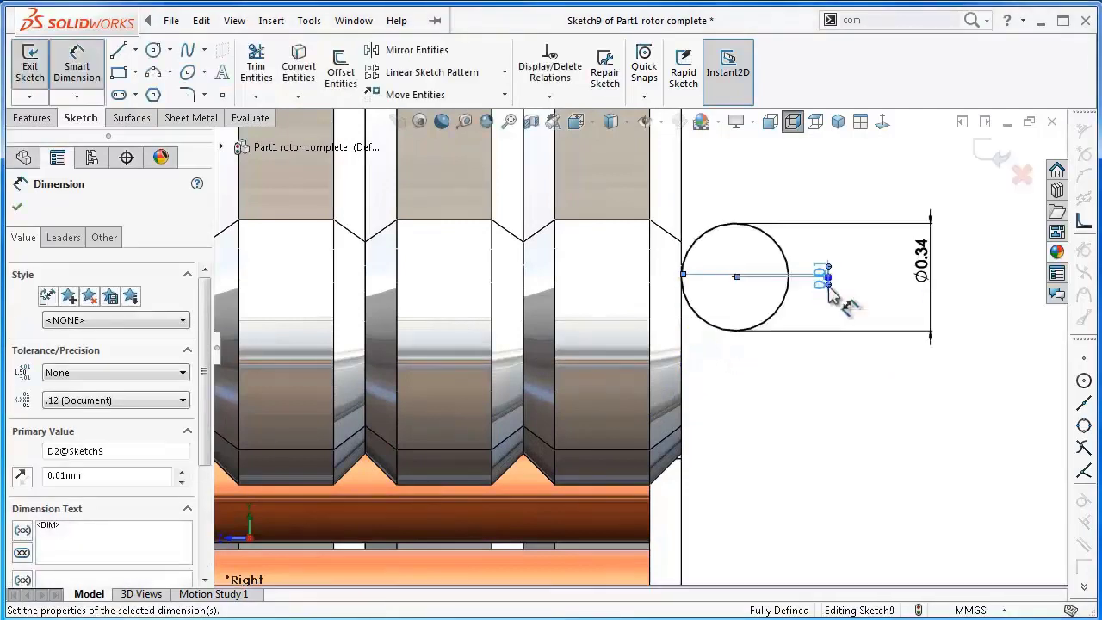
Step: Exit Sketch9 and orbit the rotor to inspect the circle beside the copper strands
{"action": "left_click", "coordinate": [996, 162]}
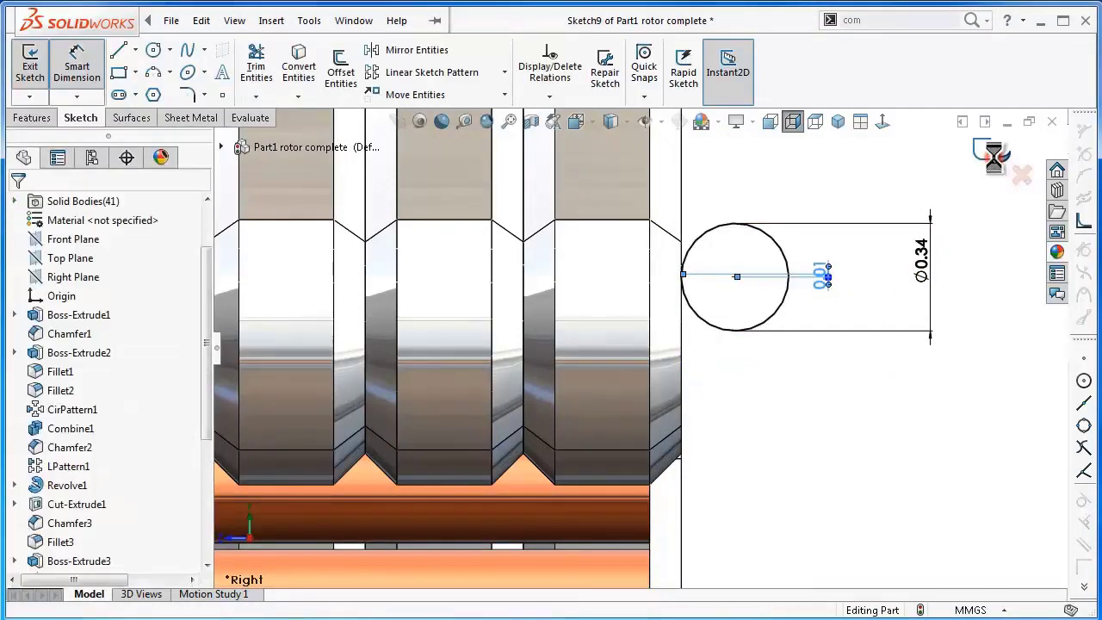
{"action": "left_click", "coordinate": [992, 165]}
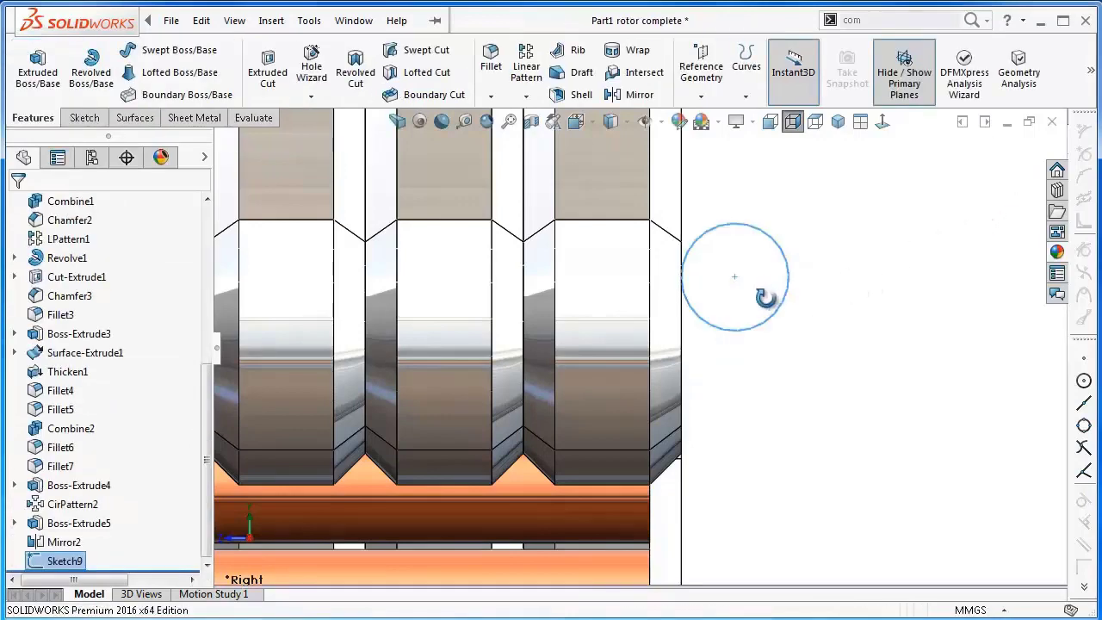
{"action": "middle_click_drag", "start_coordinate": [735, 277], "coordinate": [852, 260]}
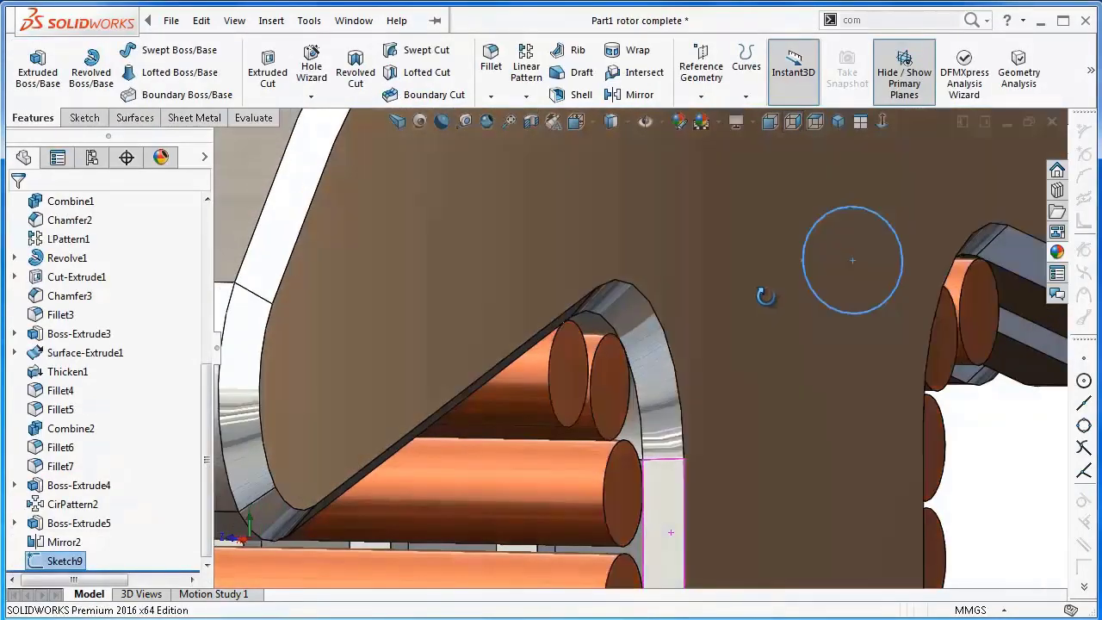
{"action": "mouse_move", "coordinate": [765, 296]}
{"action": "middle_mouse_down"}
{"action": "mouse_move", "coordinate": [735, 287]}
{"action": "mouse_move", "coordinate": [761, 274]}
{"action": "middle_mouse_up"}
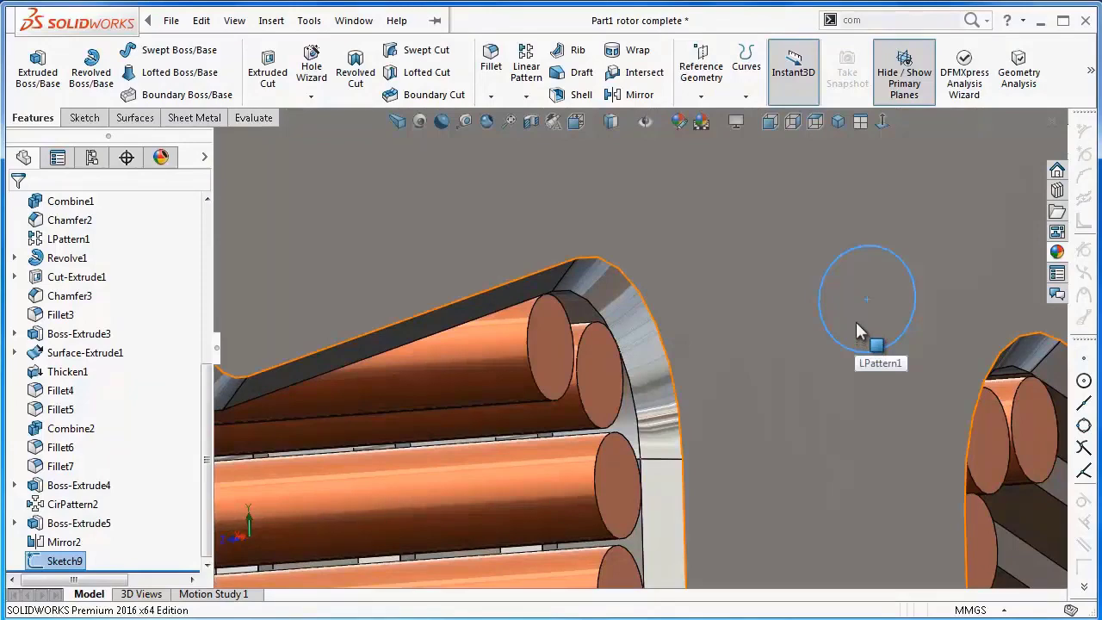
{"action": "middle_click_drag", "start_coordinate": [856, 324], "coordinate": [721, 353]}
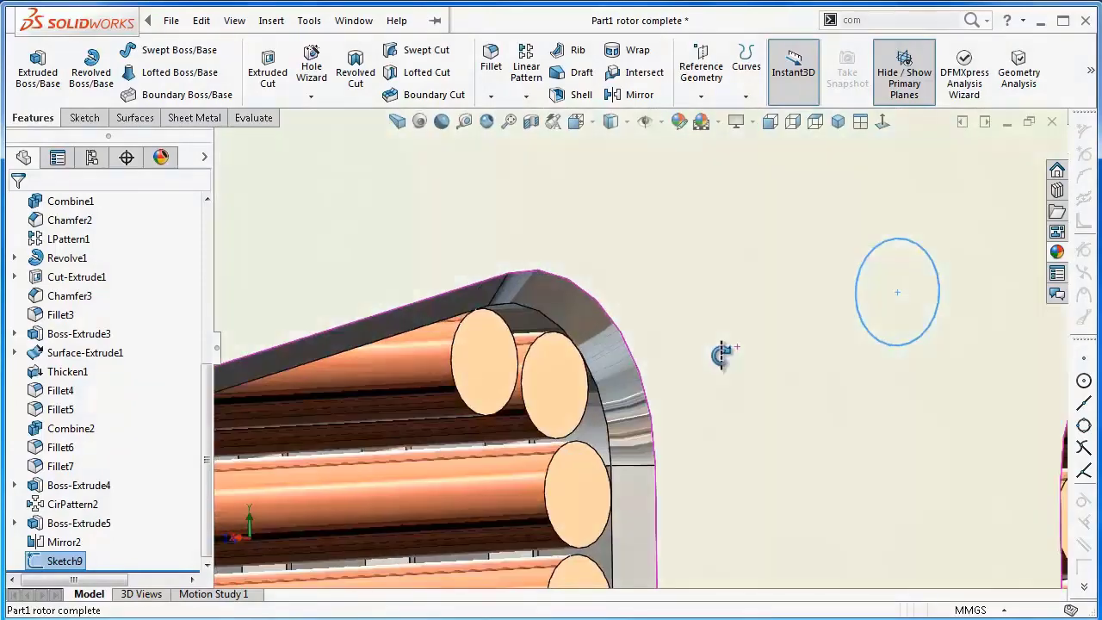
{"action": "middle_click_drag", "start_coordinate": [881, 345], "coordinate": [873, 338]}
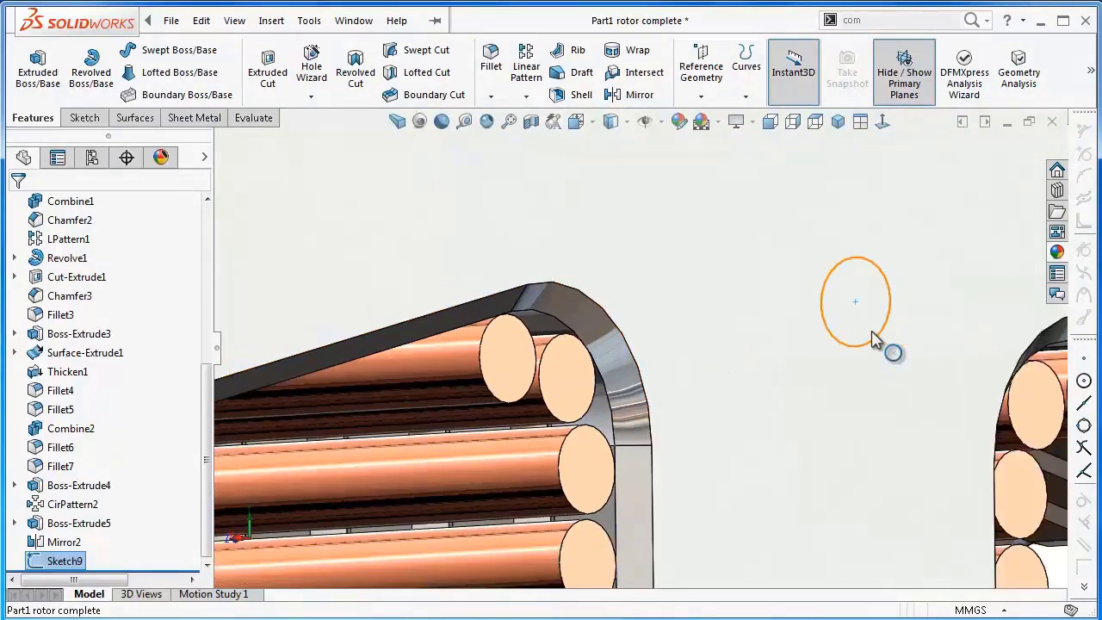
{"action": "left_click", "coordinate": [858, 310]}
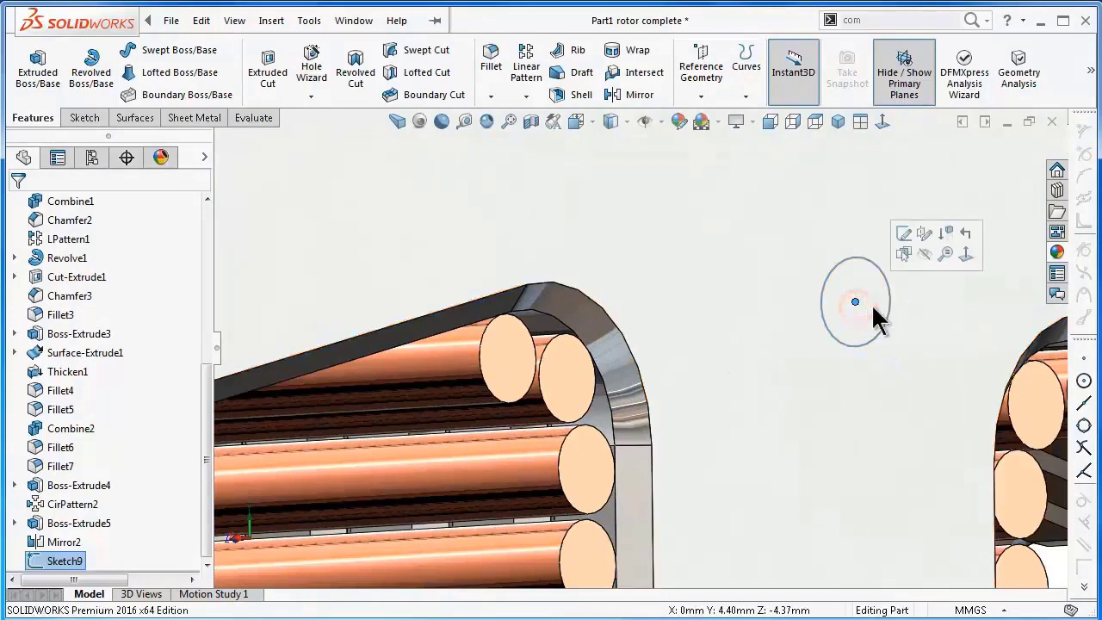
{"action": "left_click", "coordinate": [69, 561]}
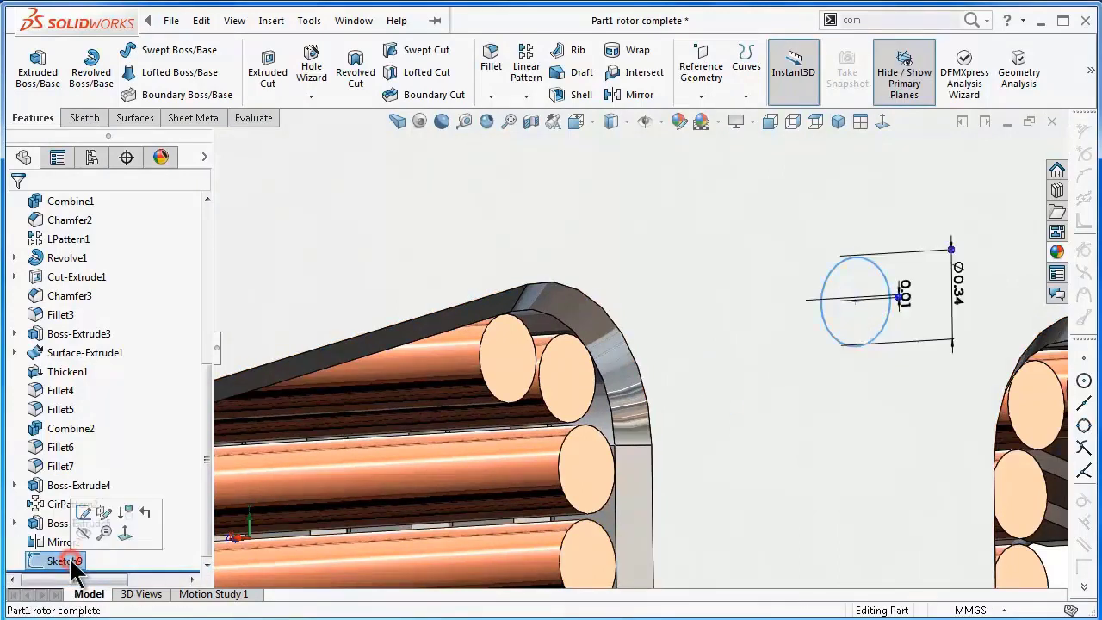
Step: Reopen Sketch9 and change the circle's offset dimension to 0.20 mm, moved left
{"action": "left_click", "coordinate": [84, 513]}
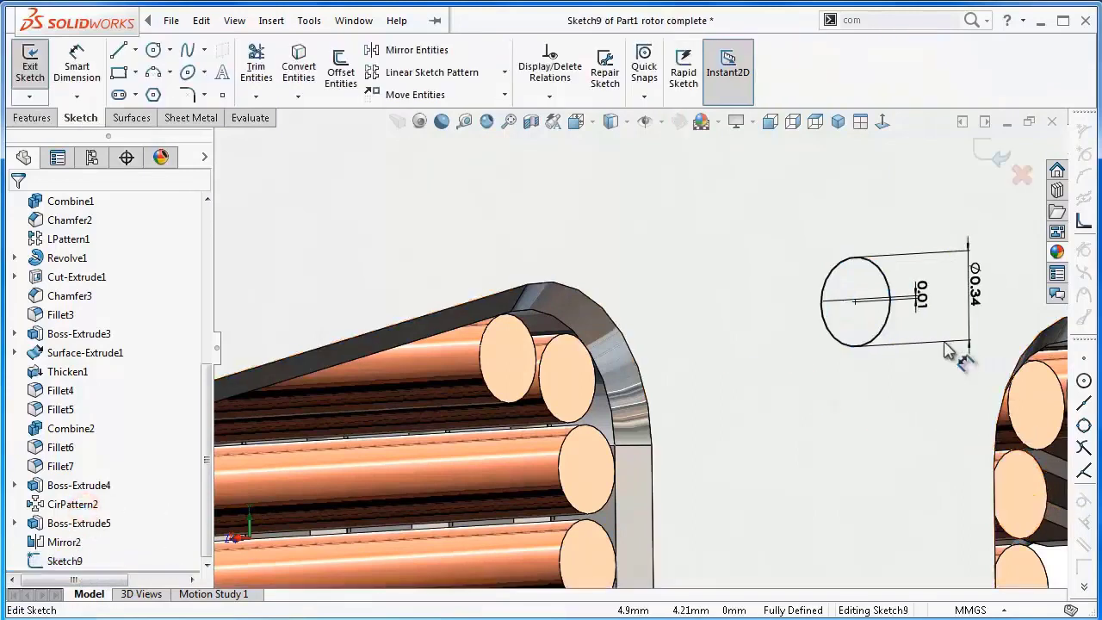
{"action": "double_click", "coordinate": [923, 300]}
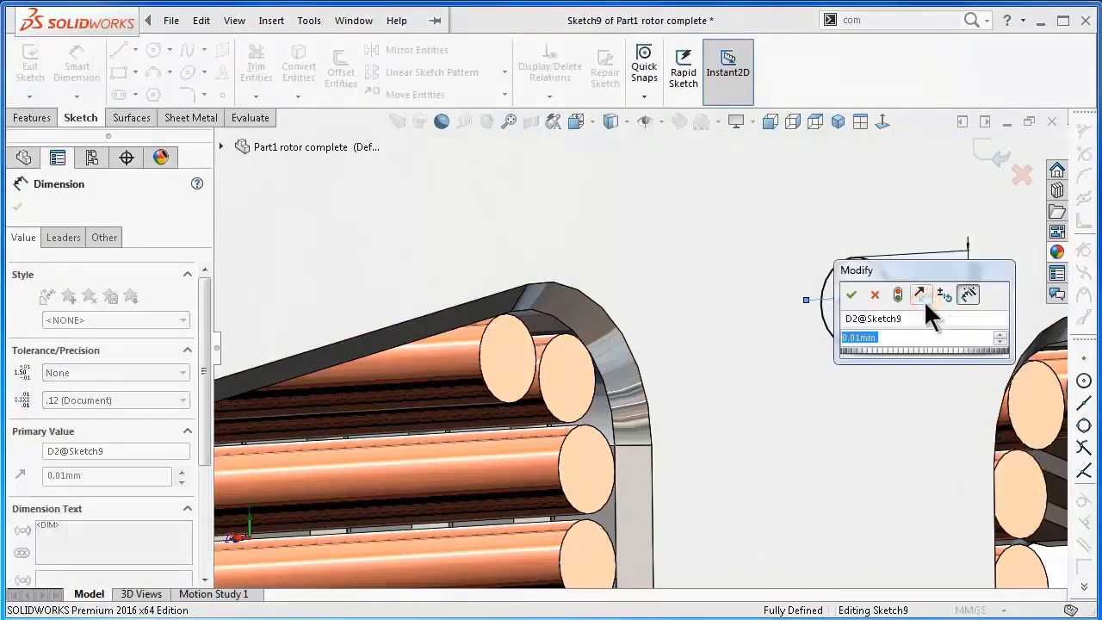
{"action": "type", "text": "0.5"}
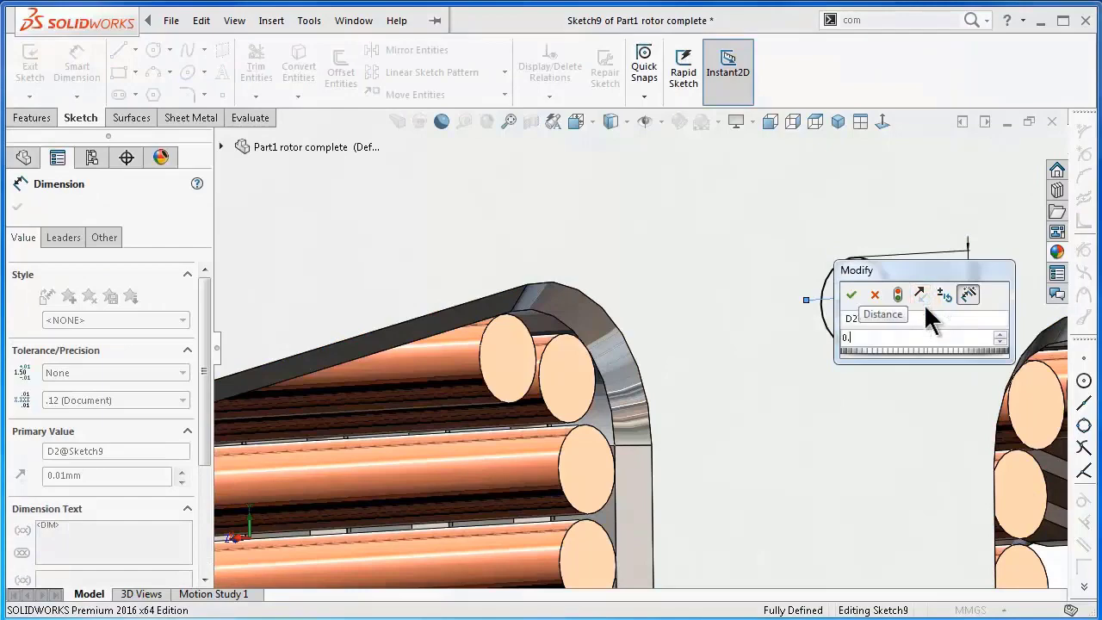
{"action": "key", "text": "Return"}
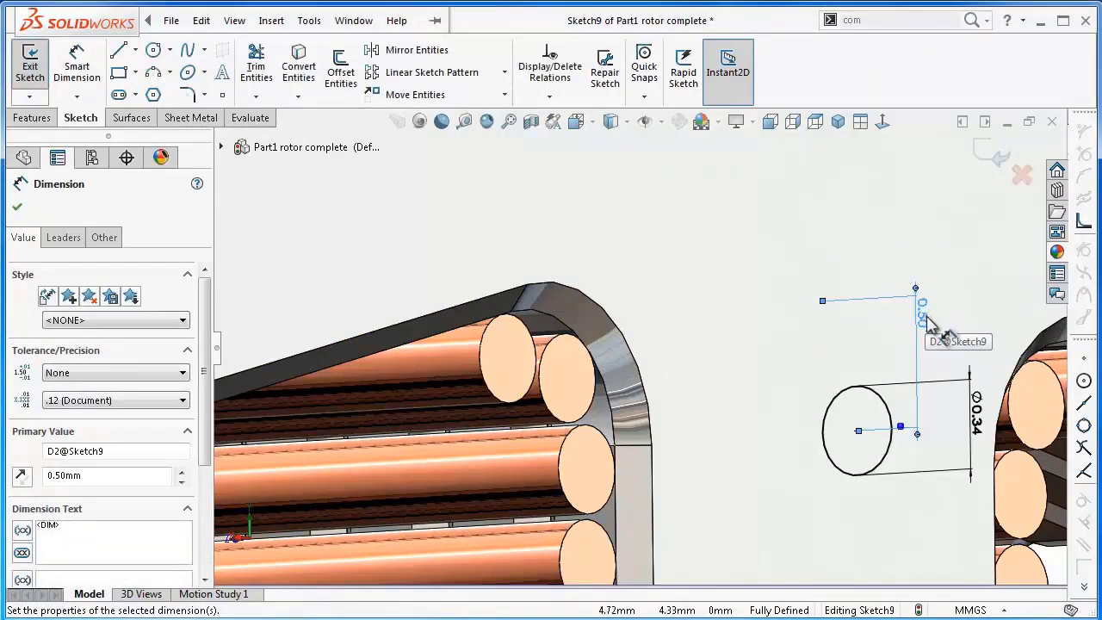
{"action": "double_click", "coordinate": [926, 317]}
{"action": "type", "text": "0."}
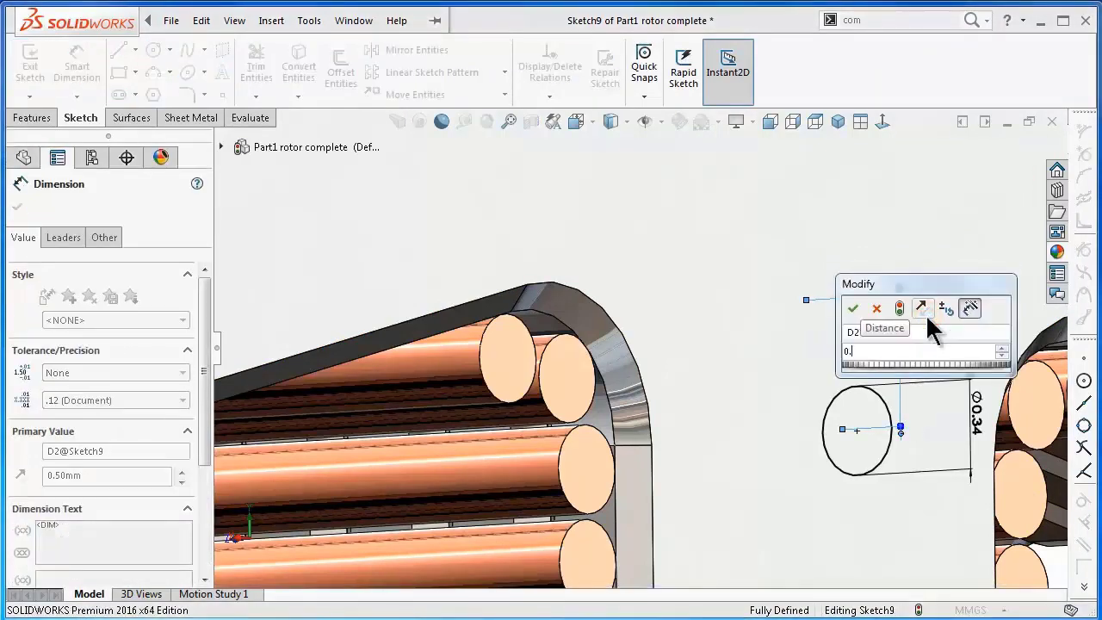
{"action": "type", "text": "2"}
{"action": "key", "text": "Return"}
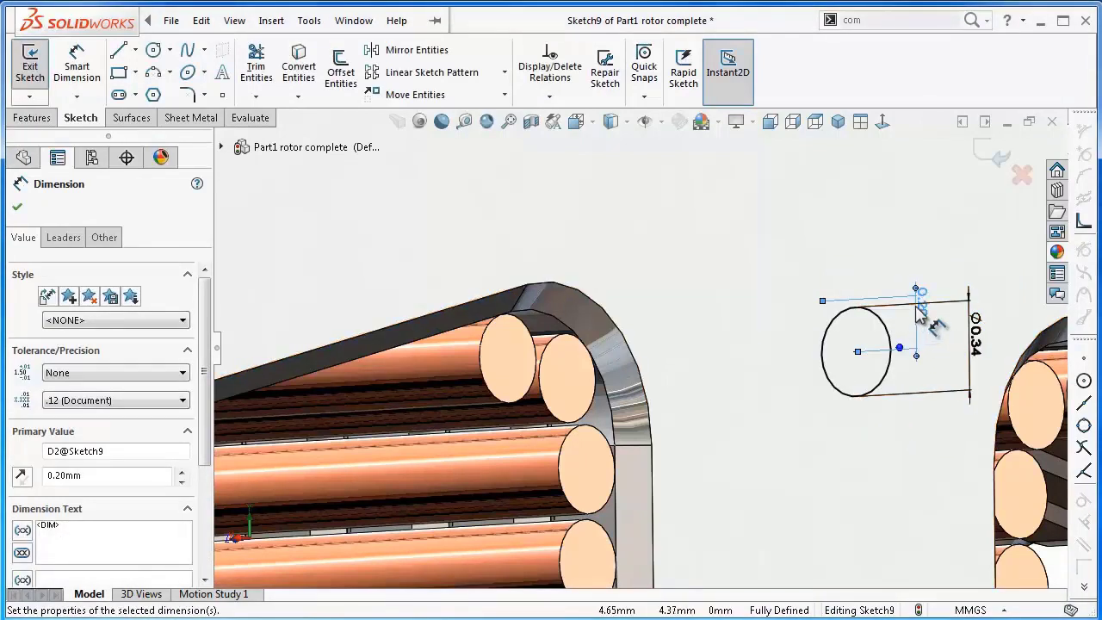
{"action": "left_click_drag", "start_coordinate": [920, 315], "coordinate": [828, 311]}
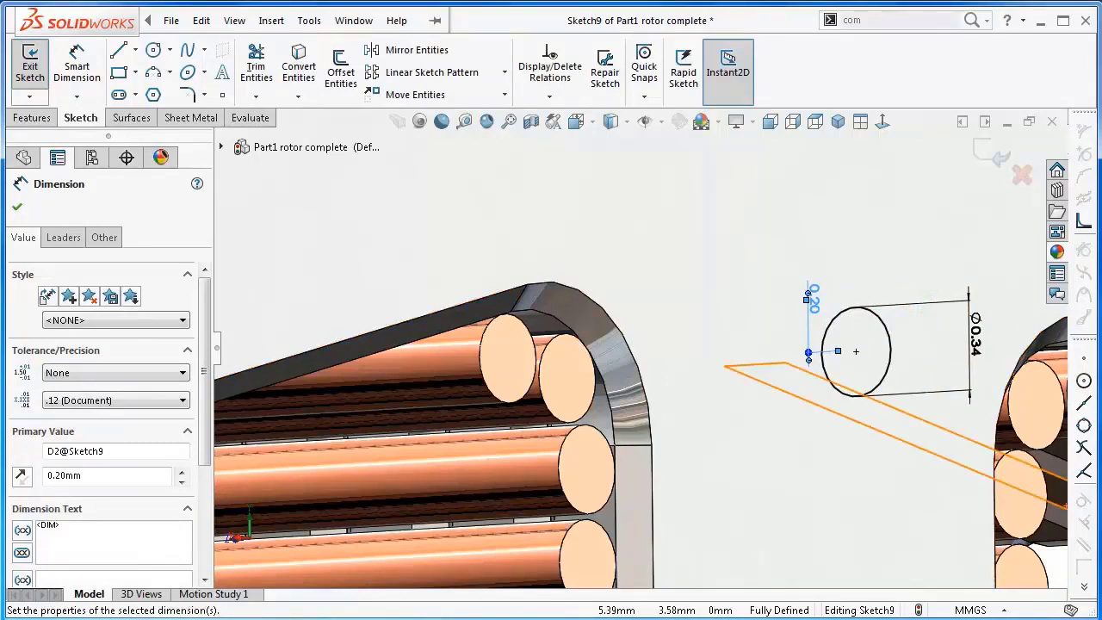
Step: View the sketch normal to its plane and zoom in on the circle
{"action": "left_click", "coordinate": [882, 123]}
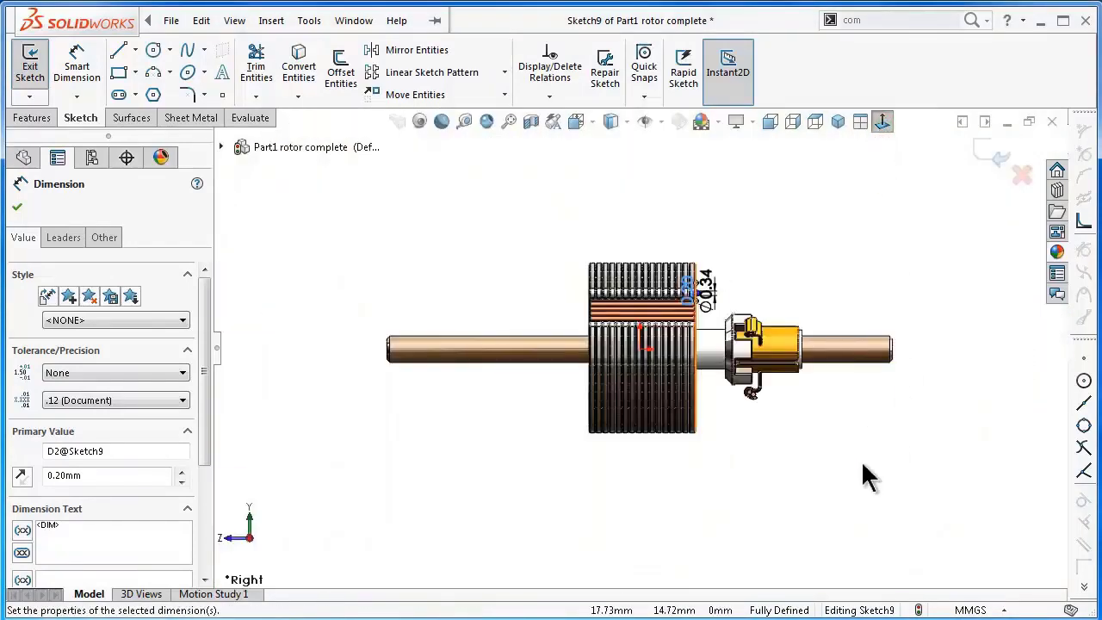
{"action": "scroll", "coordinate": [710, 310], "scroll_direction": "down", "scroll_amount": 2}
{"action": "scroll", "coordinate": [694, 317], "scroll_direction": "down", "scroll_amount": 2}
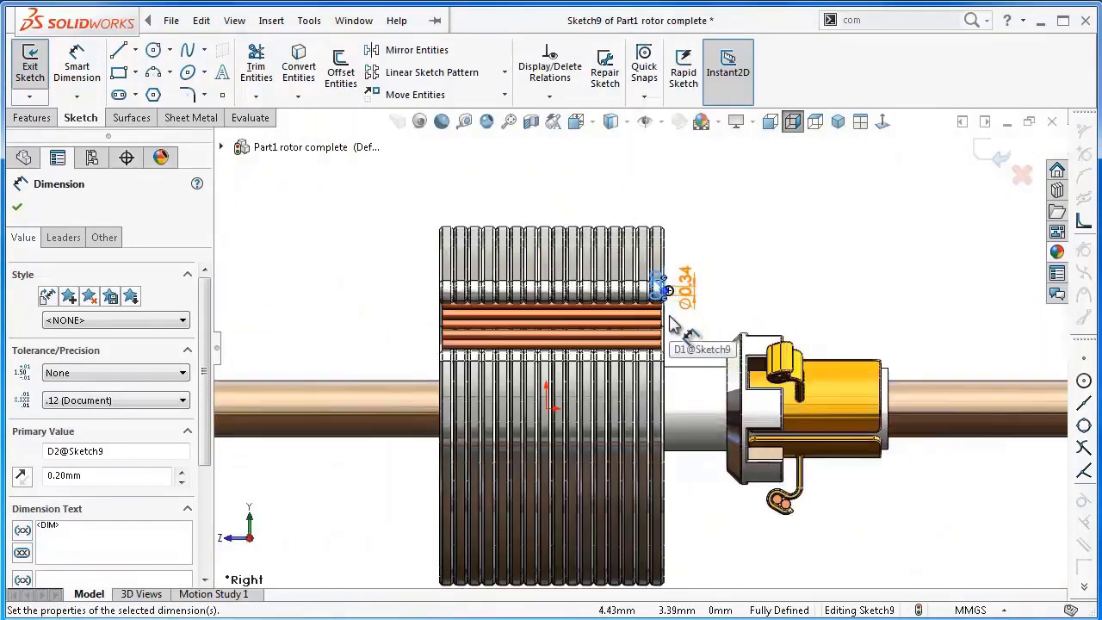
{"action": "scroll", "coordinate": [685, 317], "scroll_direction": "down", "scroll_amount": 2}
{"action": "scroll", "coordinate": [676, 319], "scroll_direction": "down", "scroll_amount": 2}
{"action": "scroll", "coordinate": [672, 312], "scroll_direction": "down", "scroll_amount": 2}
{"action": "scroll", "coordinate": [665, 302], "scroll_direction": "down", "scroll_amount": 2}
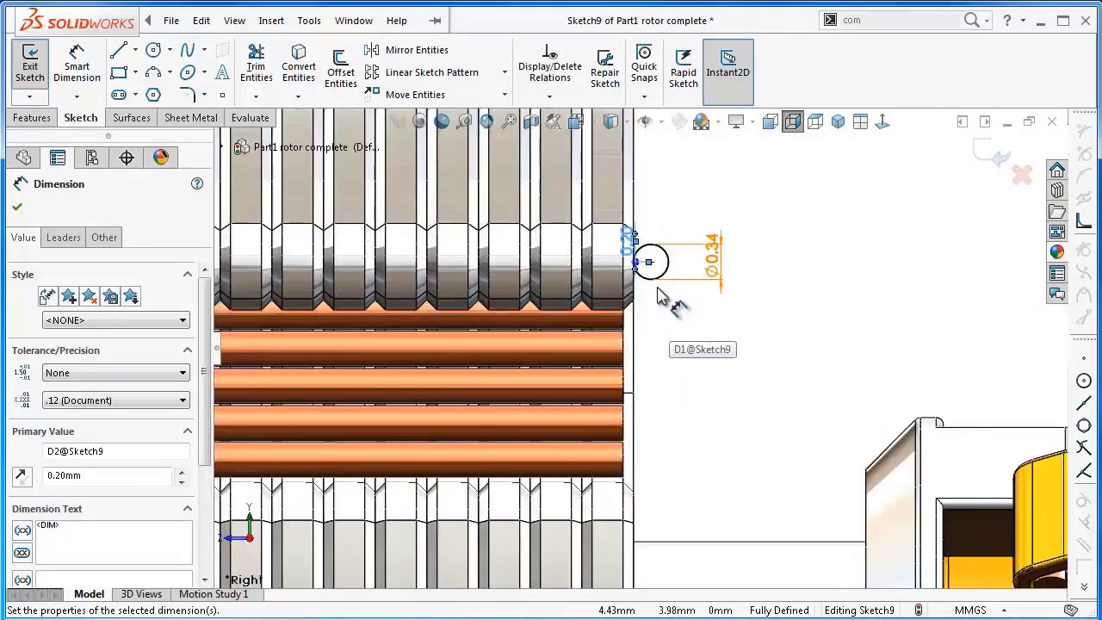
{"action": "scroll", "coordinate": [663, 298], "scroll_direction": "down", "scroll_amount": 2}
{"action": "scroll", "coordinate": [662, 295], "scroll_direction": "down", "scroll_amount": 2}
{"action": "scroll", "coordinate": [661, 295], "scroll_direction": "down", "scroll_amount": 2}
{"action": "scroll", "coordinate": [664, 295], "scroll_direction": "down", "scroll_amount": 1}
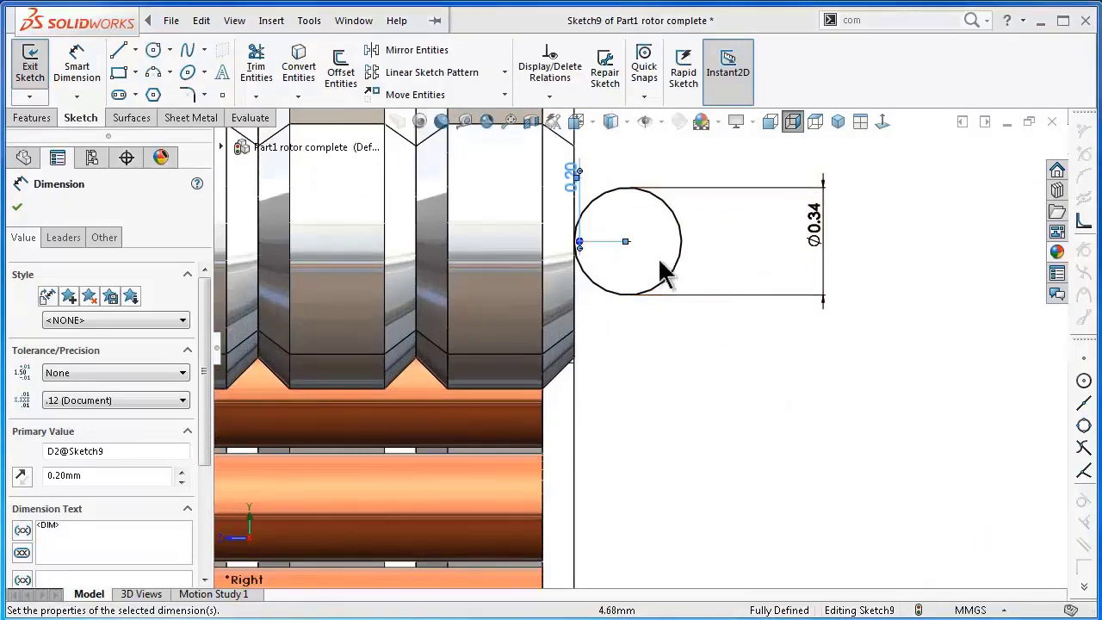
Step: Set up a linear sketch pattern of the Ø0.34 circle with 7 instances along Direction 2 only
{"action": "left_click", "coordinate": [483, 73]}
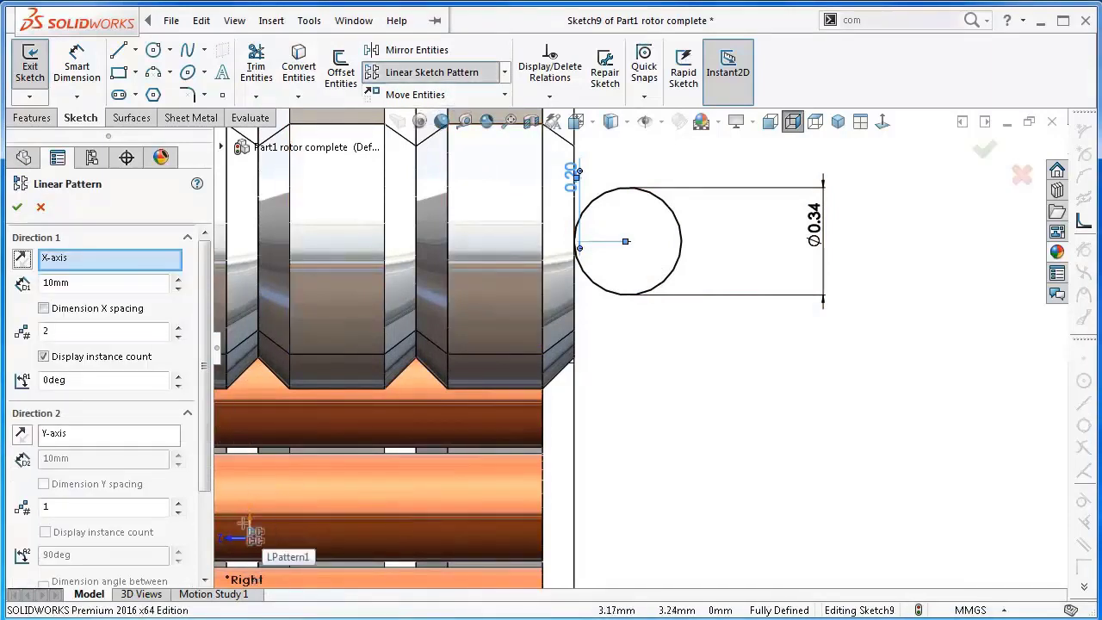
{"action": "left_click", "coordinate": [179, 336]}
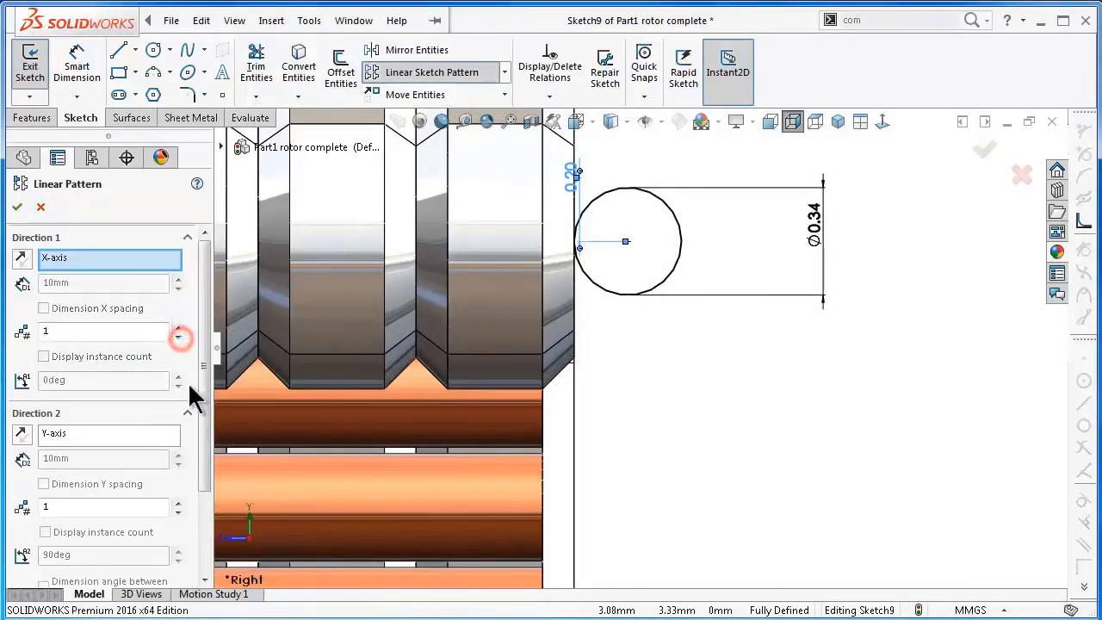
{"action": "left_click", "coordinate": [179, 503]}
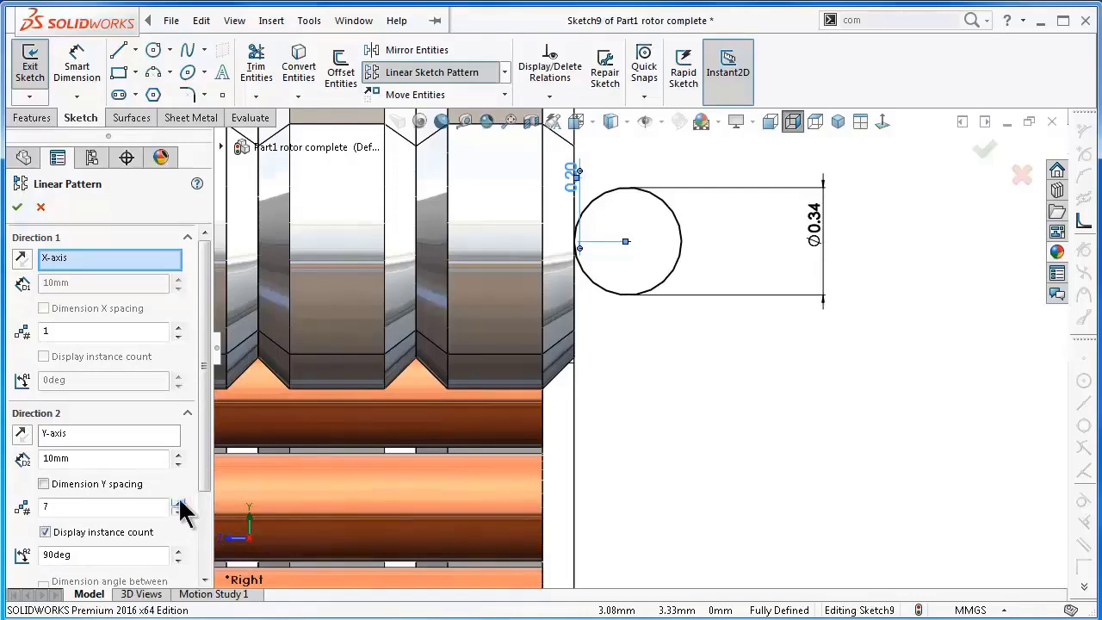
{"action": "scroll", "coordinate": [207, 492], "scroll_direction": "down", "scroll_amount": 3}
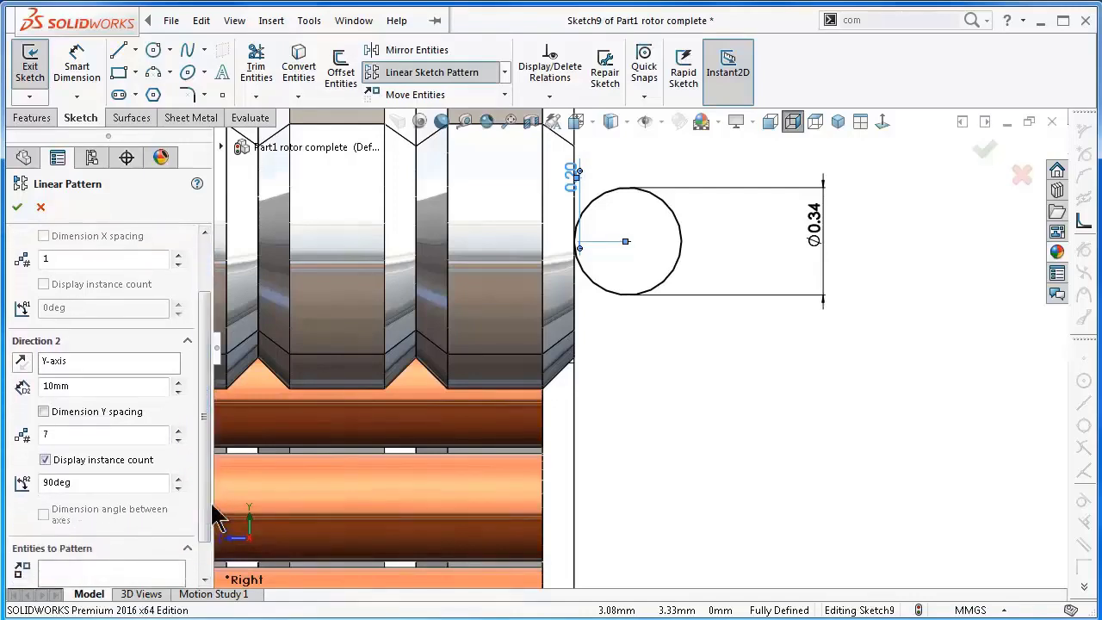
{"action": "scroll", "coordinate": [213, 508], "scroll_direction": "down", "scroll_amount": 2}
{"action": "left_click", "coordinate": [152, 527]}
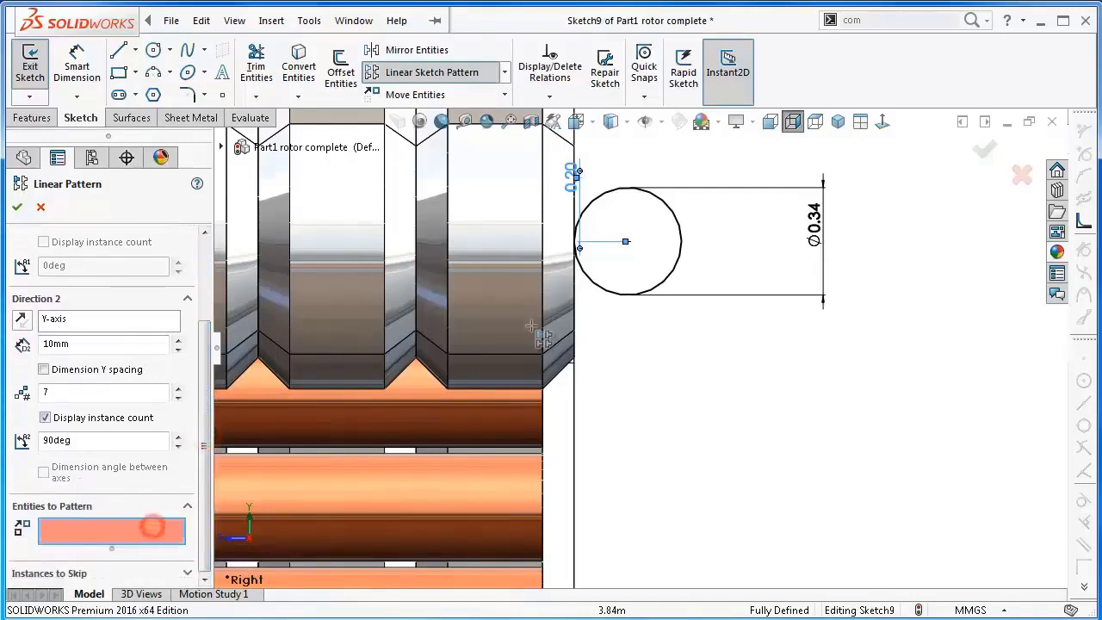
{"action": "left_click", "coordinate": [636, 295]}
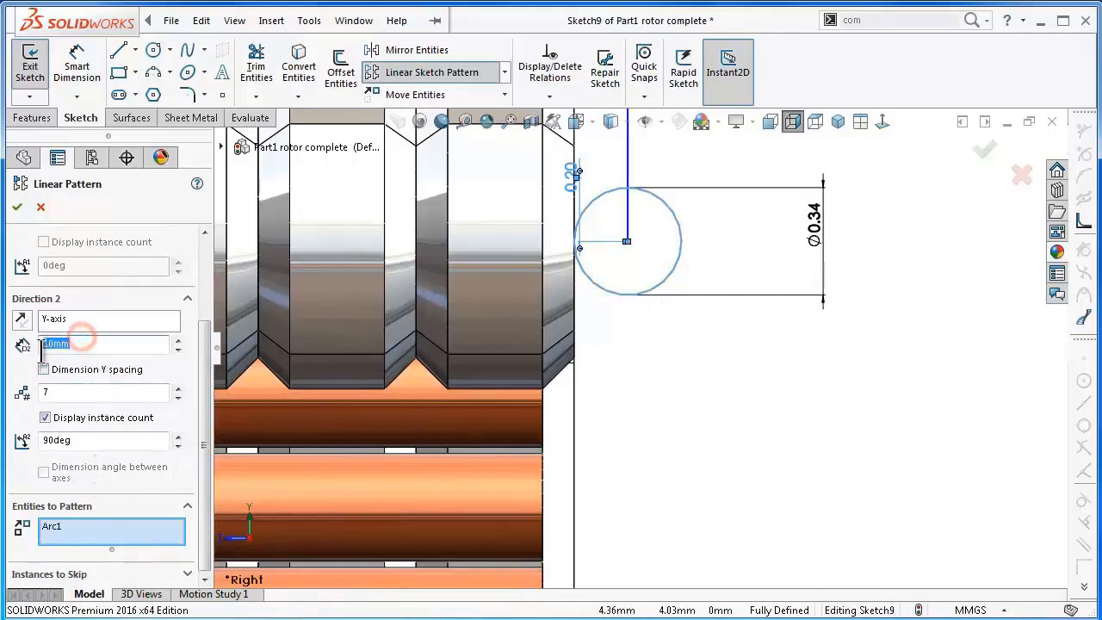
Step: Space the pattern copies 0.36 mm apart and reverse it to run downward
{"action": "type", "text": "0.3"}
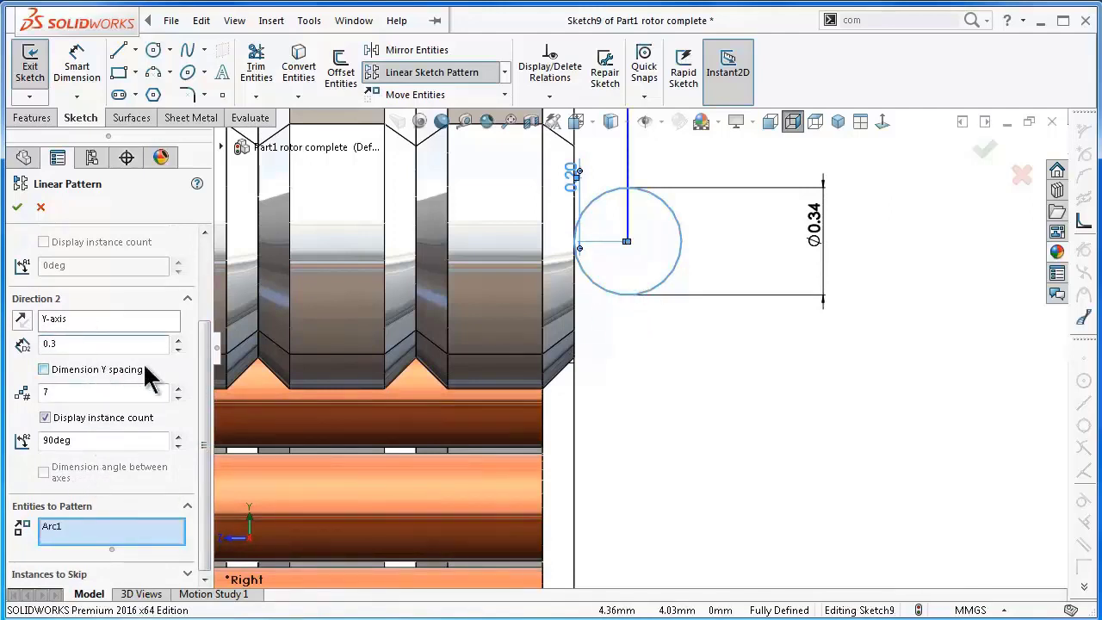
{"action": "type", "text": "6"}
{"action": "key", "text": "Return"}
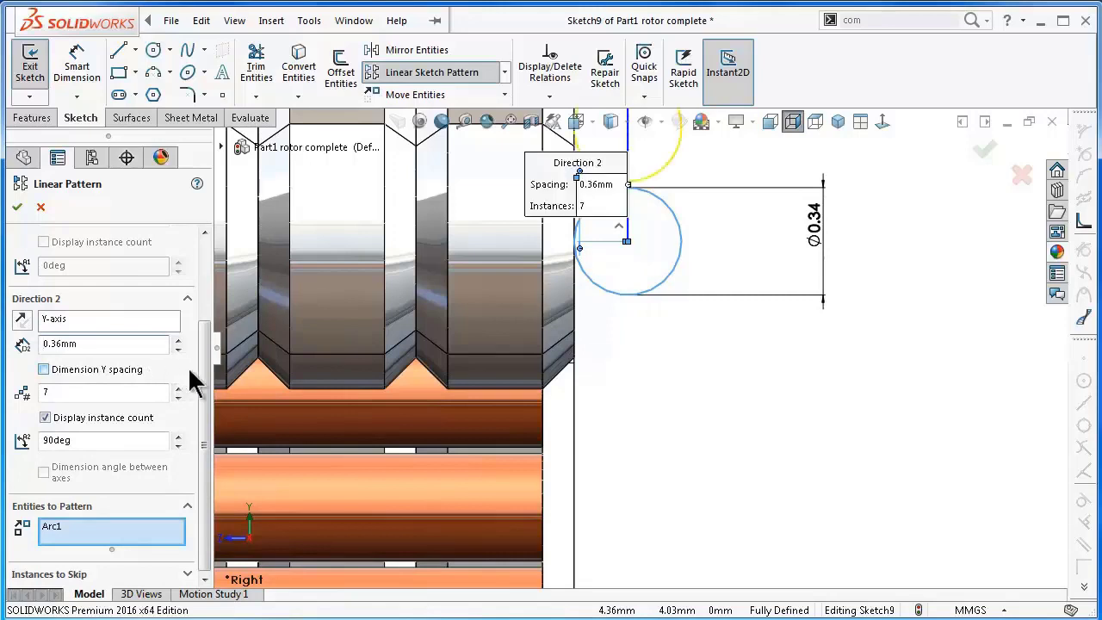
{"action": "left_click", "coordinate": [22, 319]}
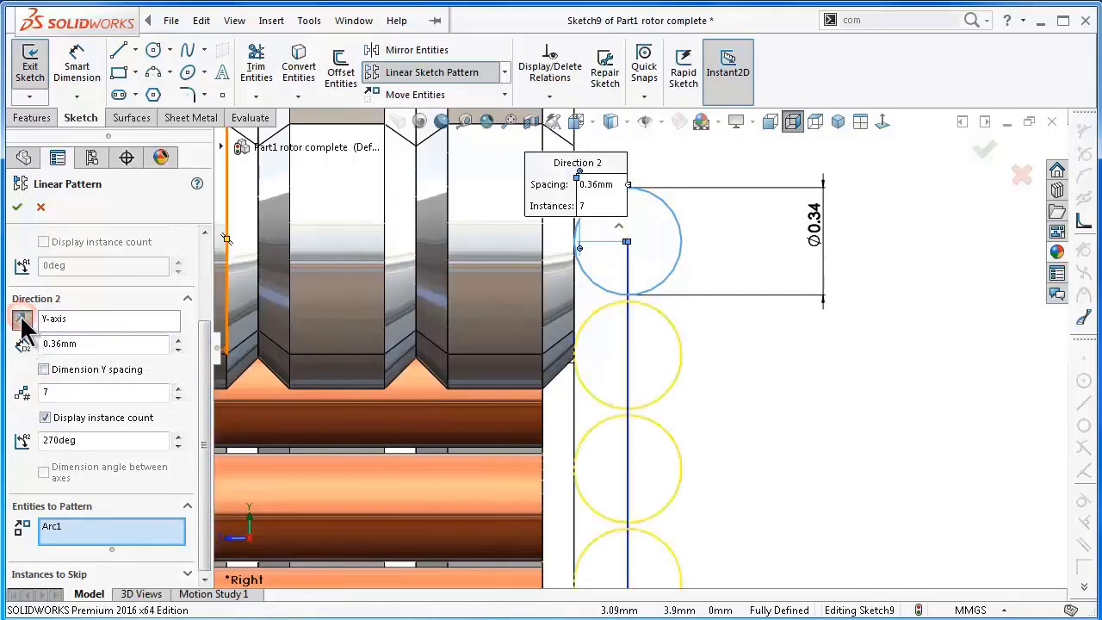
{"action": "scroll", "coordinate": [741, 448], "scroll_direction": "up", "scroll_amount": 1}
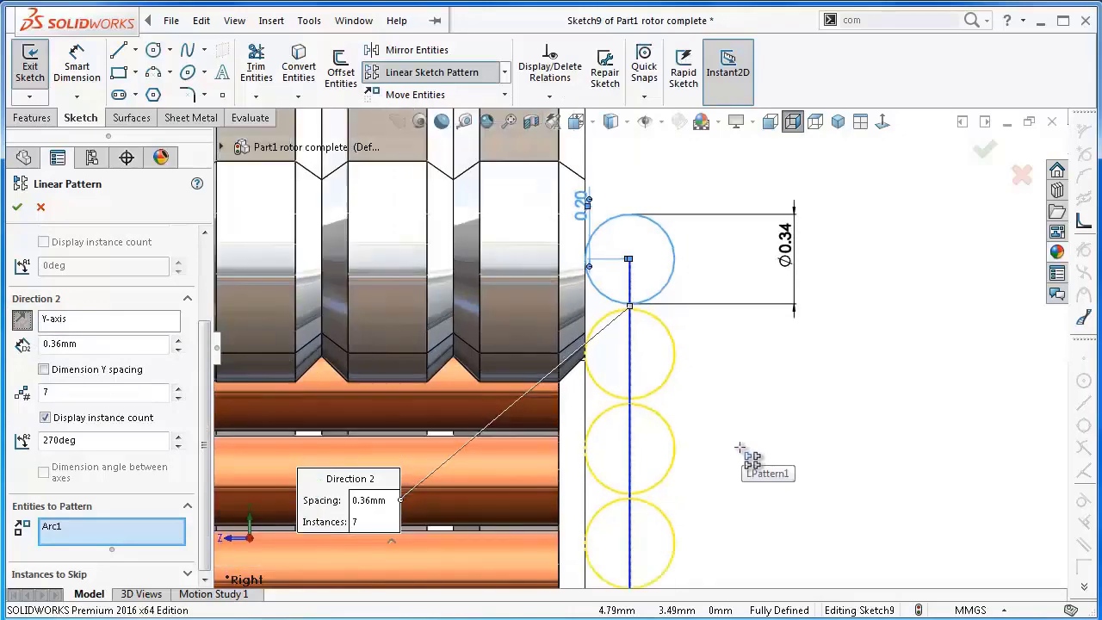
{"action": "scroll", "coordinate": [740, 447], "scroll_direction": "up", "scroll_amount": 1}
{"action": "scroll", "coordinate": [731, 454], "scroll_direction": "up", "scroll_amount": 1}
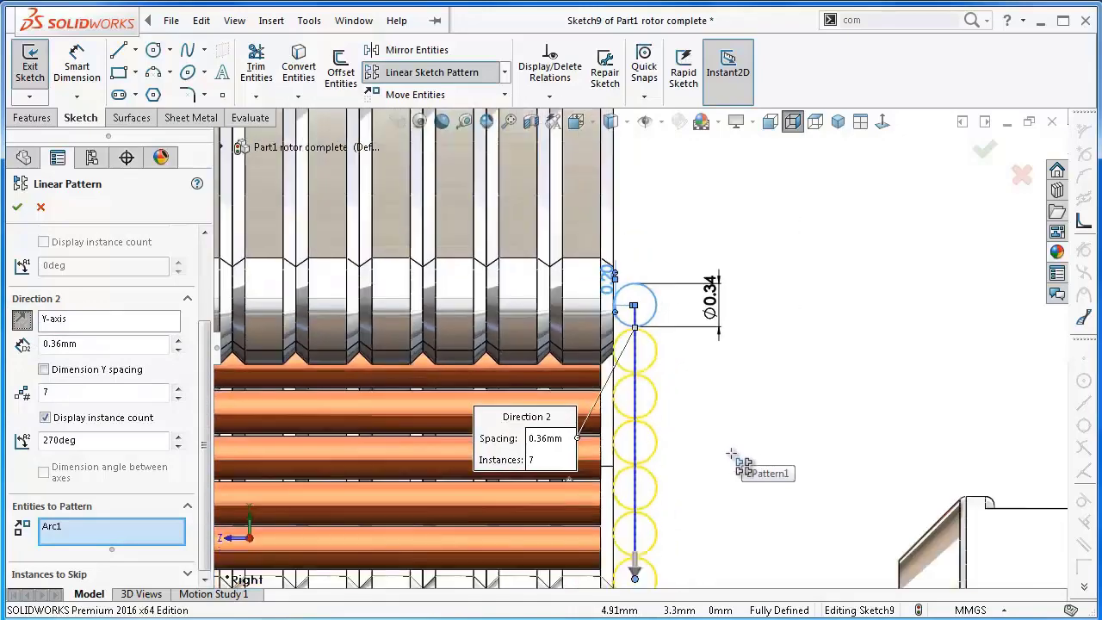
{"action": "scroll", "coordinate": [731, 454], "scroll_direction": "up", "scroll_amount": 1}
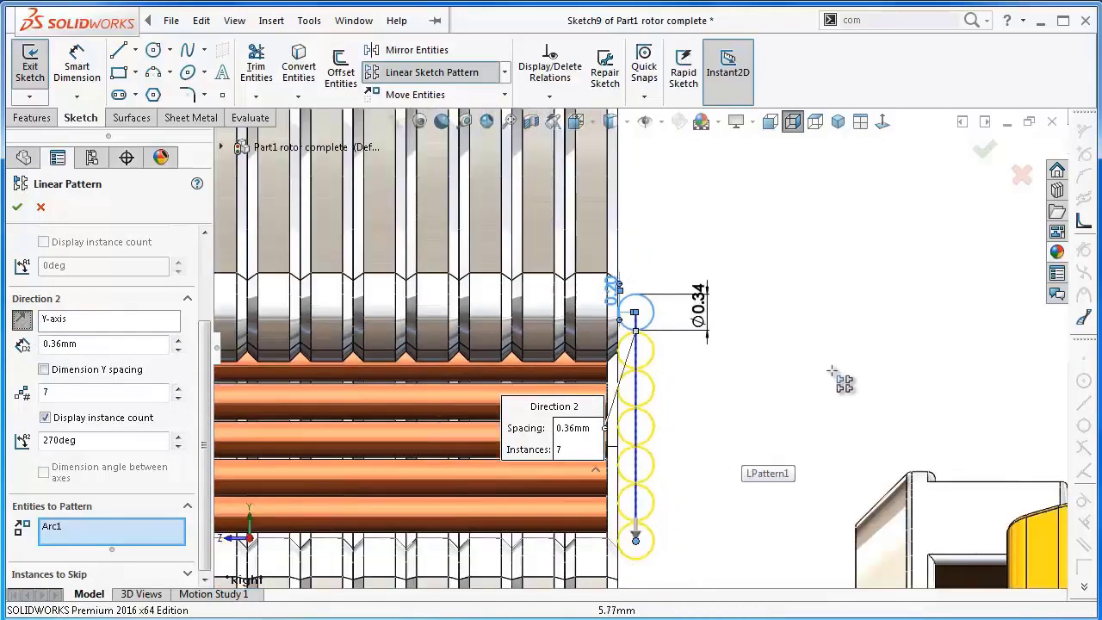
Step: Accept the pattern and dimension the top two circle centres 0.36 mm apart
{"action": "left_click", "coordinate": [983, 152]}
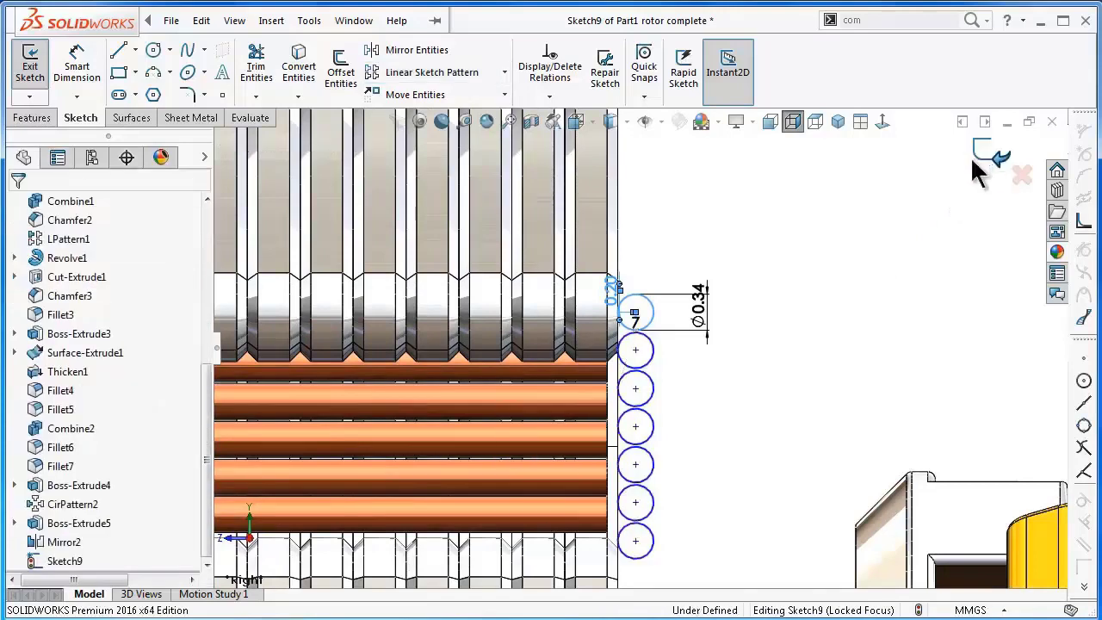
{"action": "left_click", "coordinate": [709, 364]}
{"action": "scroll", "coordinate": [645, 347], "scroll_direction": "down", "scroll_amount": 2}
{"action": "right_click_drag", "start_coordinate": [815, 374], "coordinate": [814, 349]}
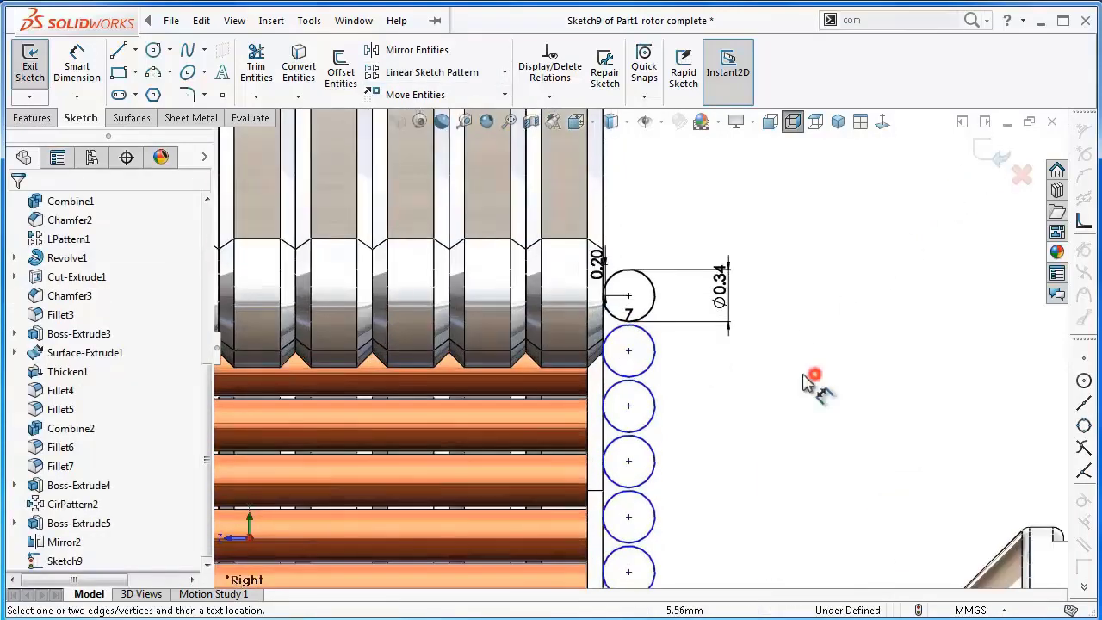
{"action": "left_click", "coordinate": [629, 351]}
{"action": "left_click", "coordinate": [628, 295]}
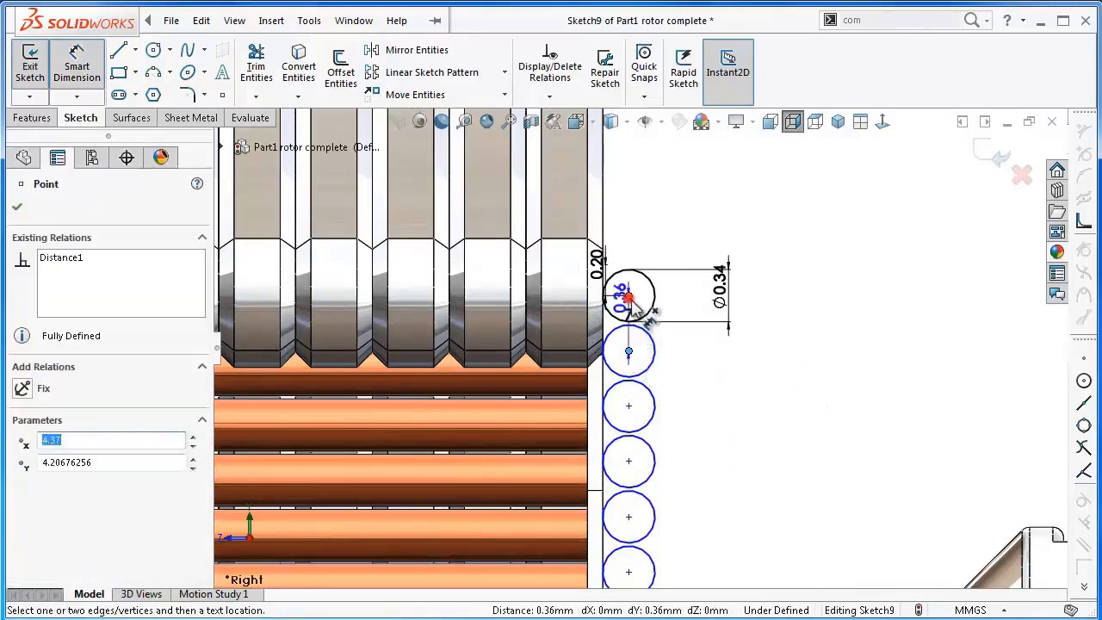
{"action": "left_click", "coordinate": [824, 353]}
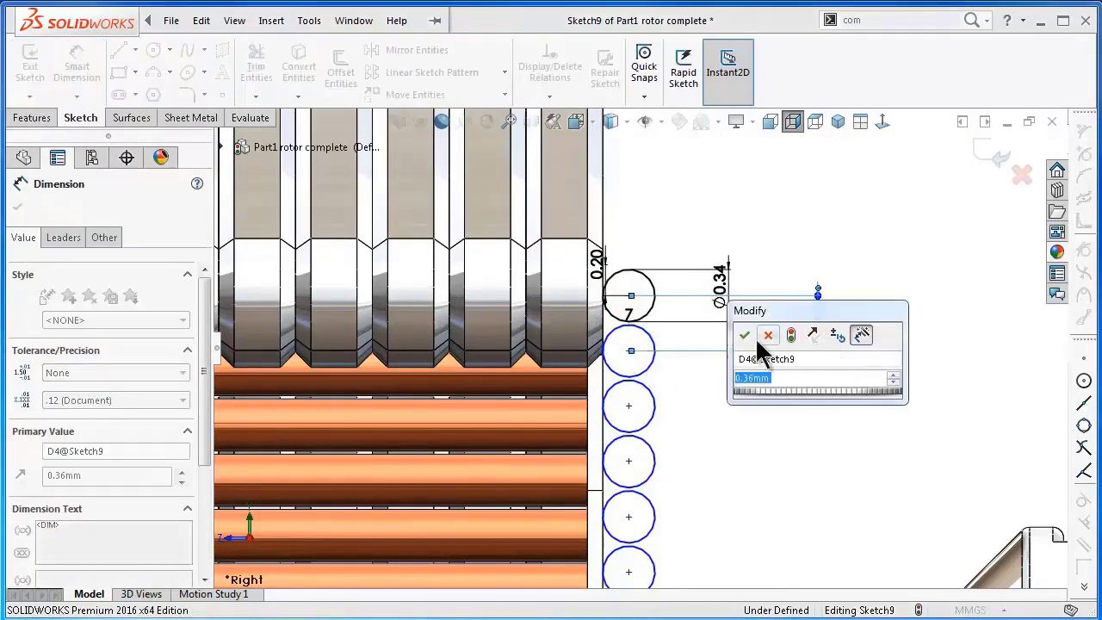
{"action": "left_click", "coordinate": [746, 333]}
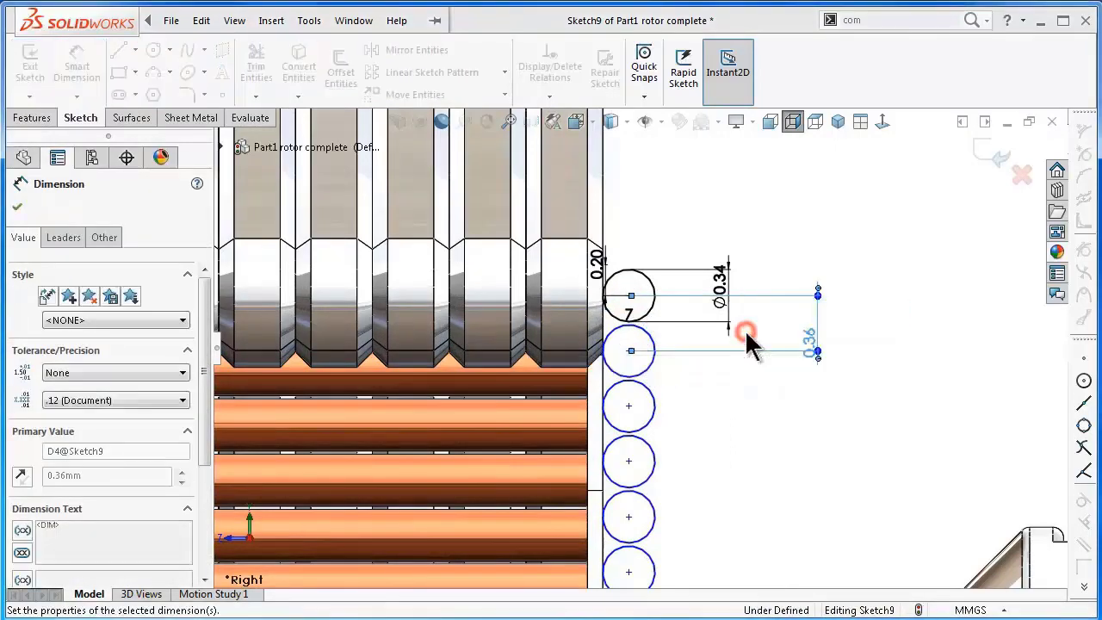
{"action": "left_click", "coordinate": [763, 432]}
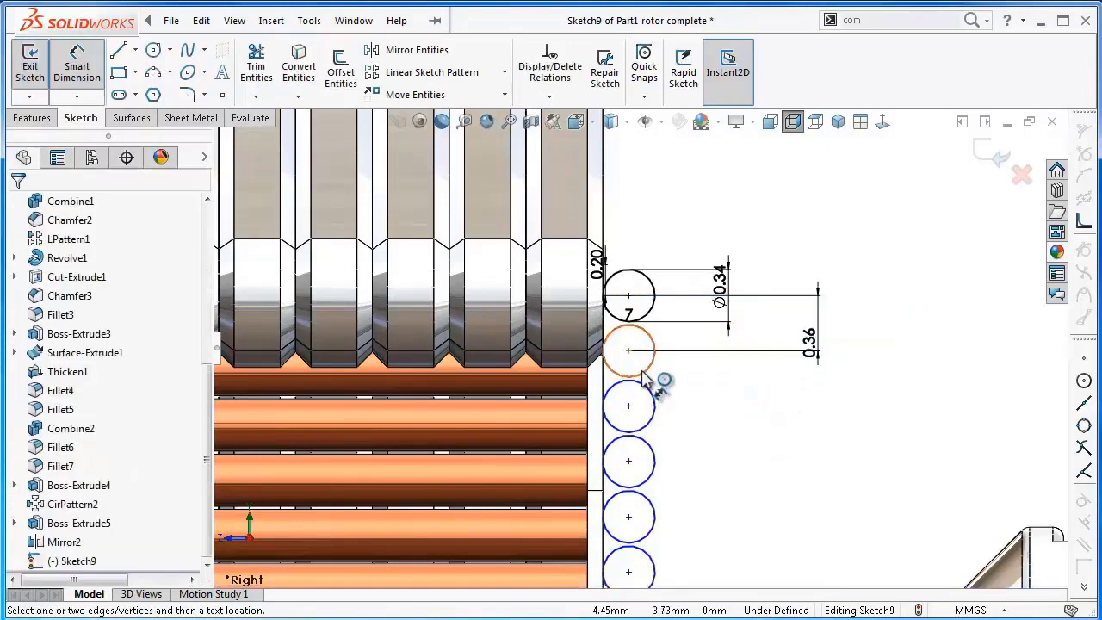
Step: Make a strand circle tangent to the slot edge, then view the model at an angle
{"action": "left_click", "coordinate": [642, 373]}
{"action": "key", "text": "Escape"}
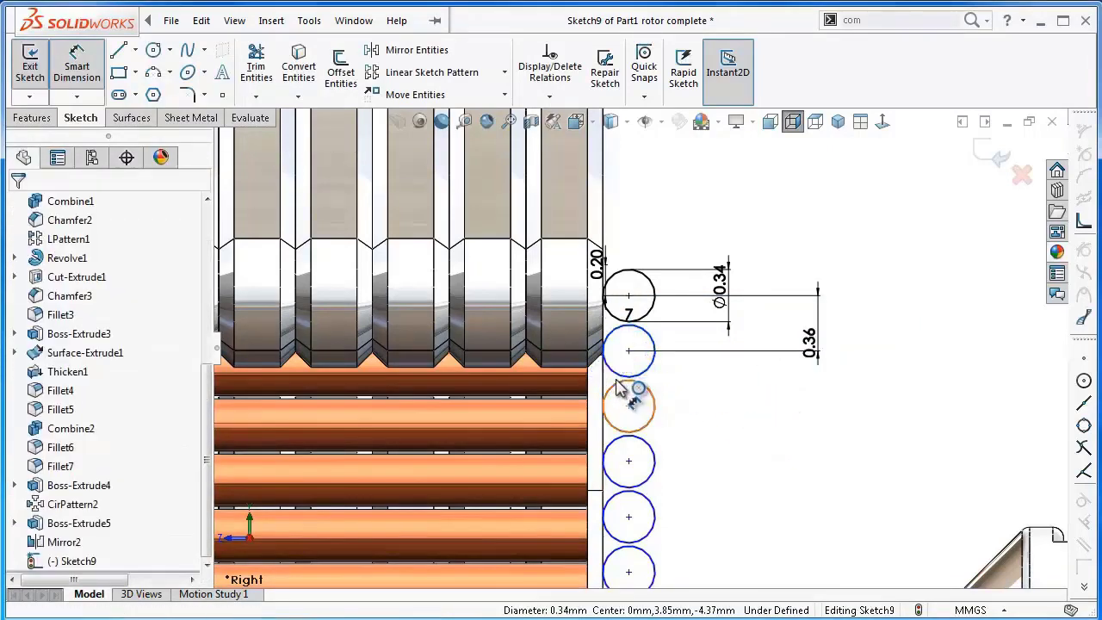
{"action": "key", "text": "Escape"}
{"action": "left_click", "coordinate": [616, 378]}
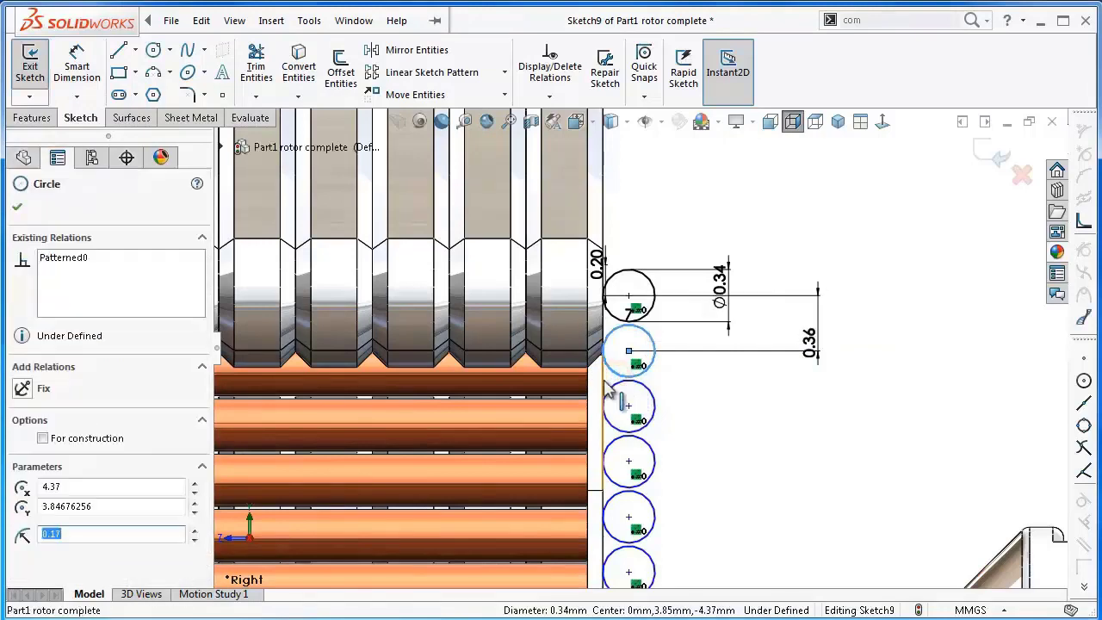
{"action": "left_click", "coordinate": [604, 379], "text": "ctrl"}
{"action": "left_click", "coordinate": [652, 313]}
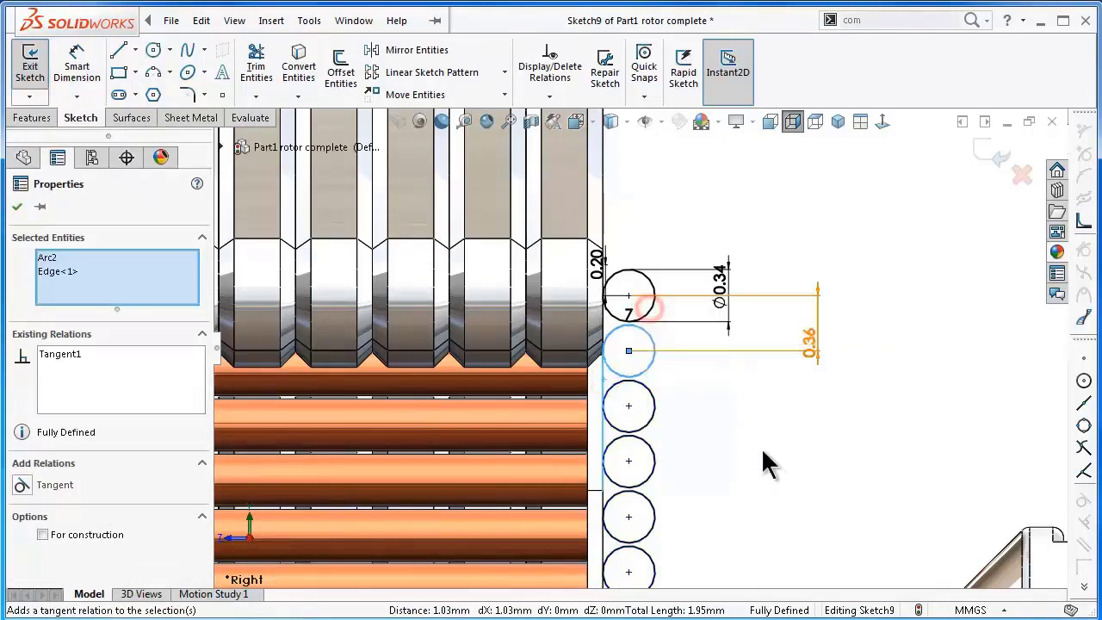
{"action": "left_click", "coordinate": [762, 447]}
{"action": "scroll", "coordinate": [810, 412], "scroll_direction": "up", "scroll_amount": 1}
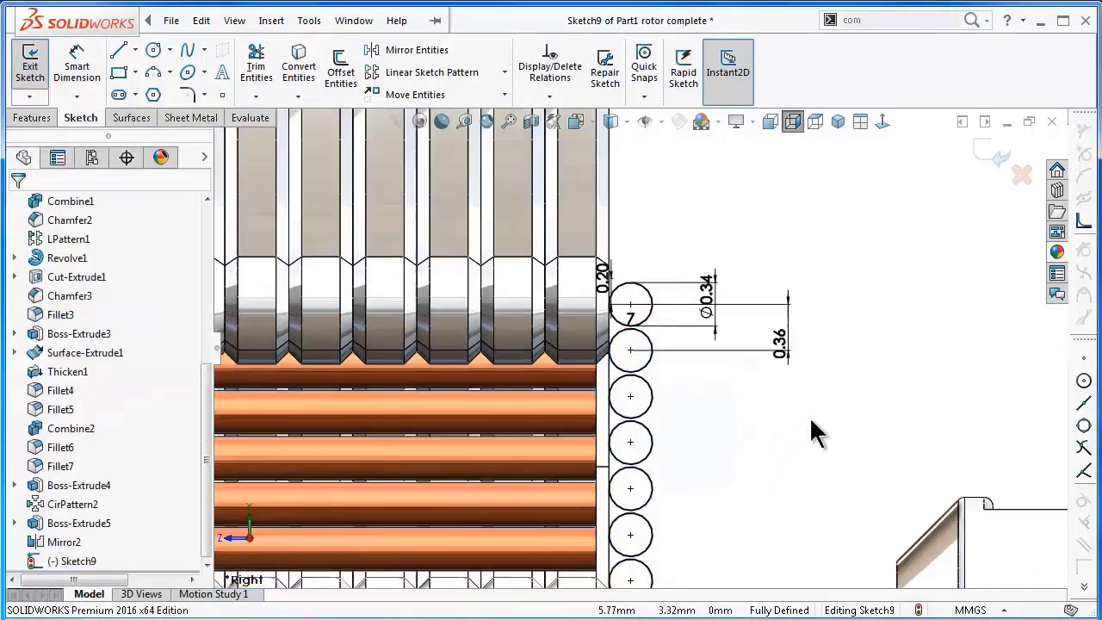
{"action": "scroll", "coordinate": [782, 422], "scroll_direction": "up", "scroll_amount": 1}
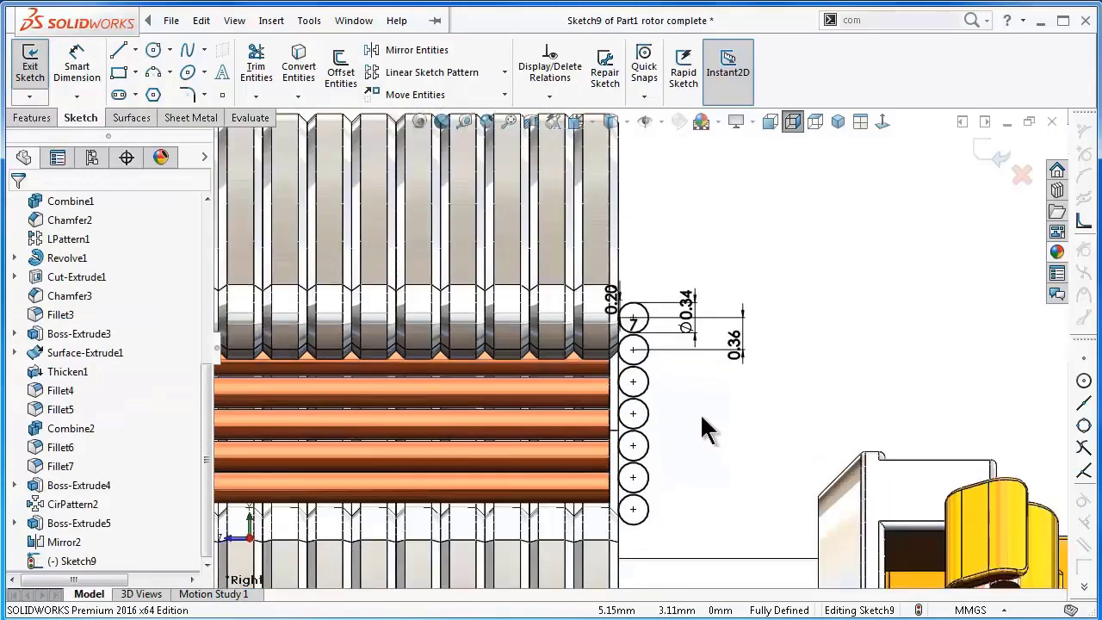
{"action": "mouse_move", "coordinate": [706, 426]}
{"action": "middle_mouse_down"}
{"action": "mouse_move", "coordinate": [645, 438]}
{"action": "mouse_move", "coordinate": [651, 423]}
{"action": "middle_mouse_up"}
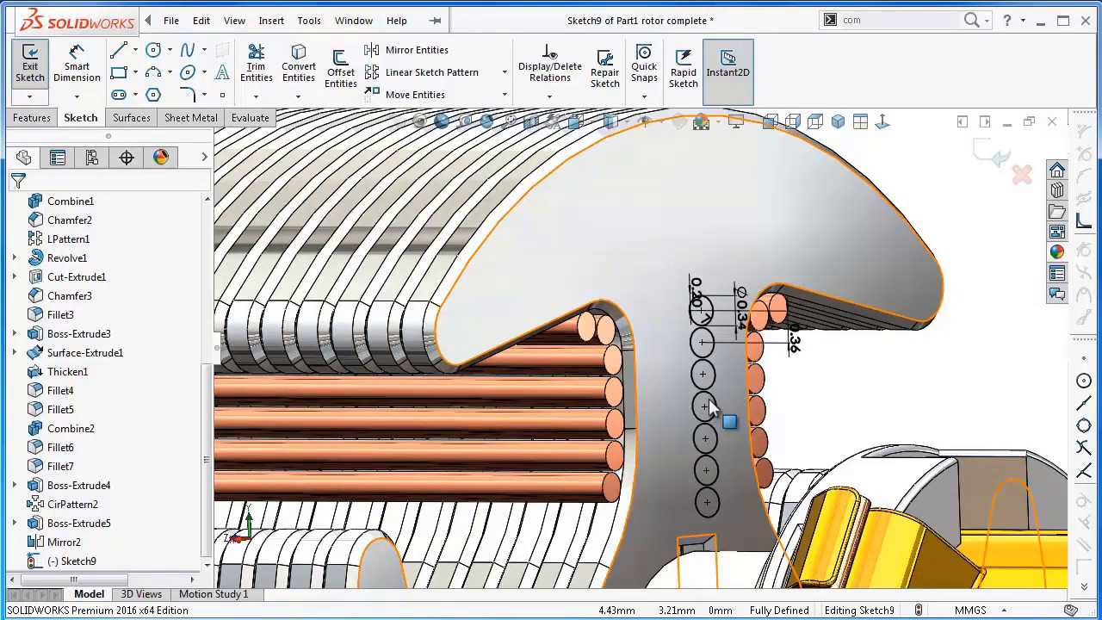
Step: Edit the top circle's 0.20 mm gap dimension to 0.10 mm
{"action": "scroll", "coordinate": [724, 344], "scroll_direction": "down", "scroll_amount": 2}
{"action": "scroll", "coordinate": [728, 345], "scroll_direction": "down", "scroll_amount": 2}
{"action": "scroll", "coordinate": [715, 332], "scroll_direction": "down", "scroll_amount": 2}
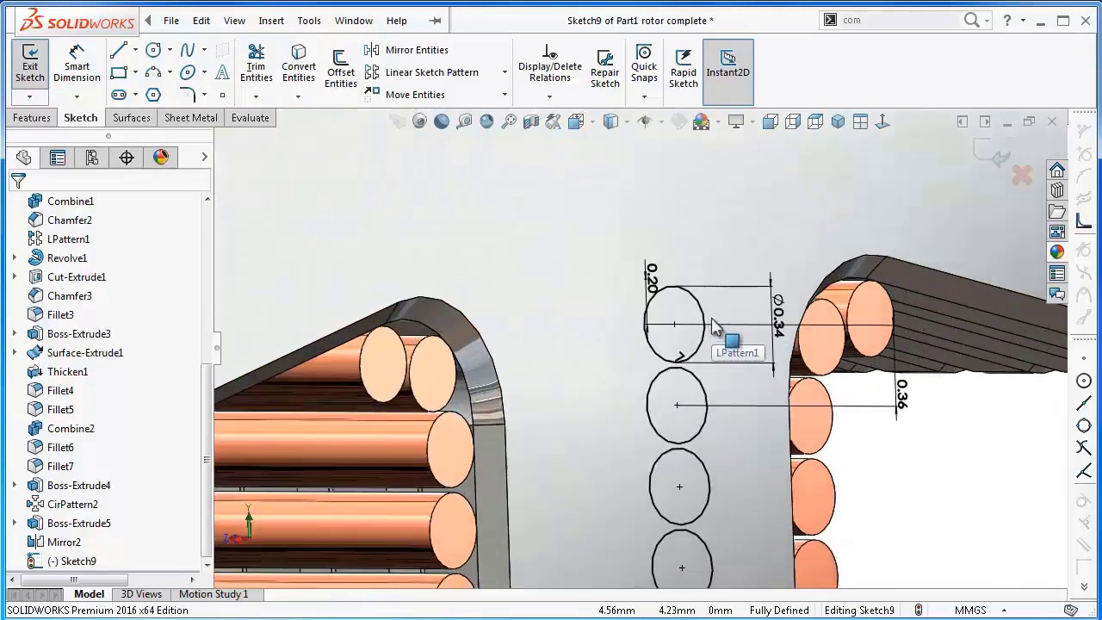
{"action": "scroll", "coordinate": [713, 327], "scroll_direction": "down", "scroll_amount": 1}
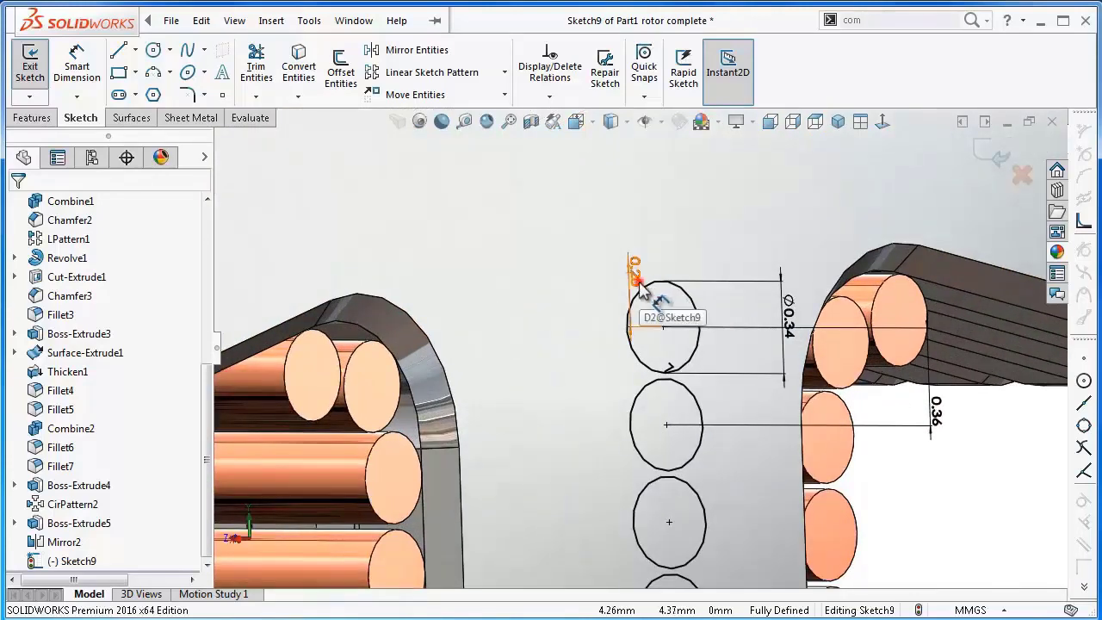
{"action": "double_click", "coordinate": [639, 288]}
{"action": "type", "text": "0"}
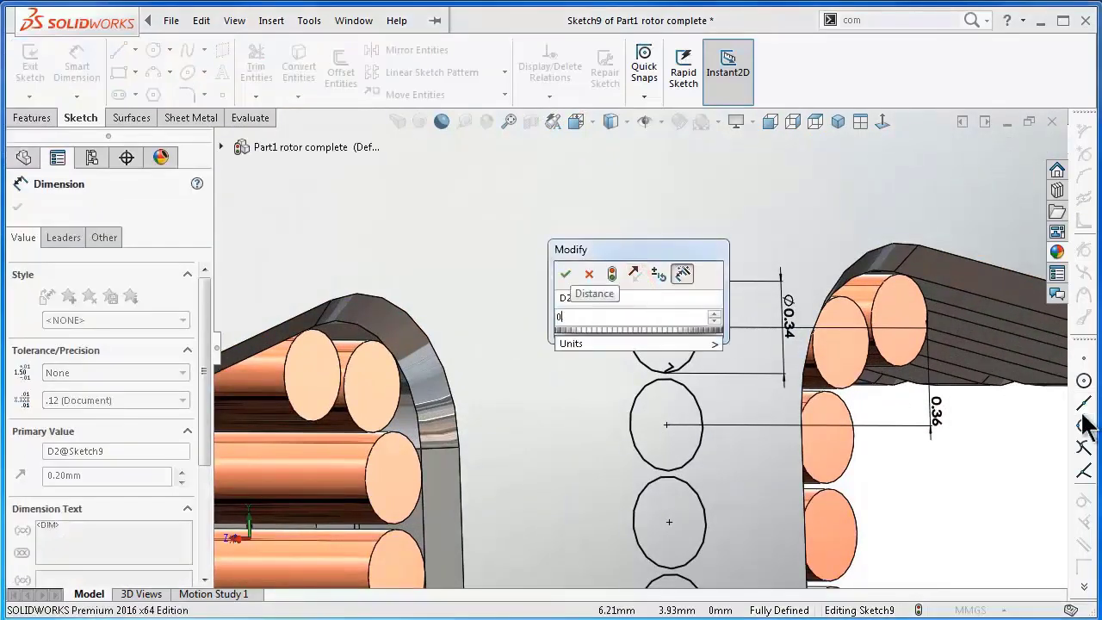
{"action": "type", "text": ".1"}
{"action": "key", "text": "Return"}
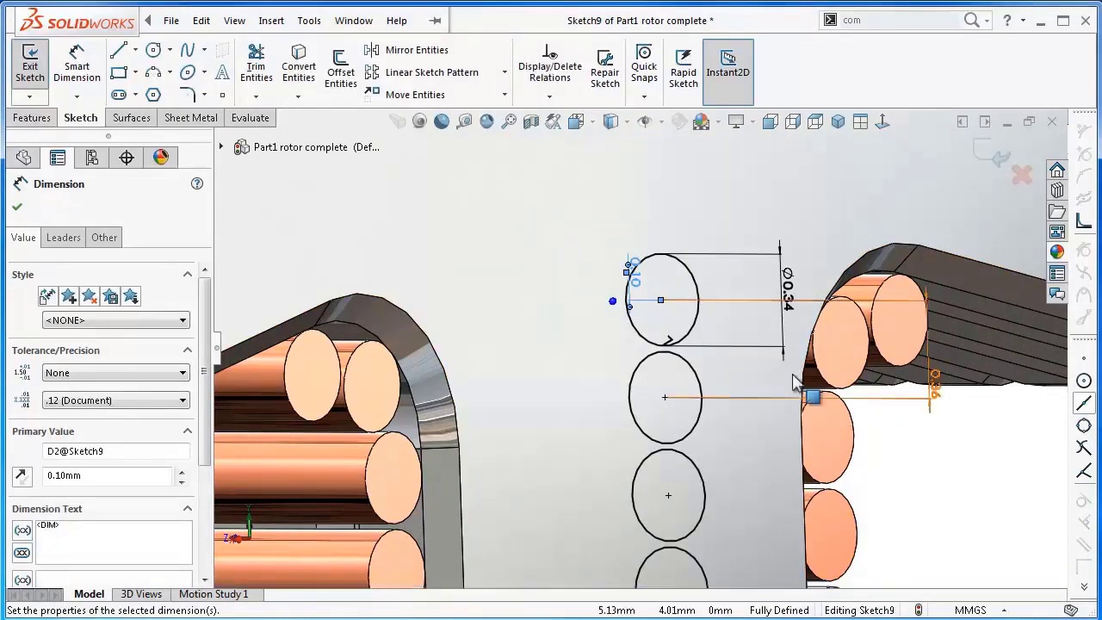
{"action": "scroll", "coordinate": [743, 379], "scroll_direction": "up", "scroll_amount": 1}
{"action": "scroll", "coordinate": [739, 381], "scroll_direction": "up", "scroll_amount": 1}
{"action": "scroll", "coordinate": [737, 385], "scroll_direction": "up", "scroll_amount": 1}
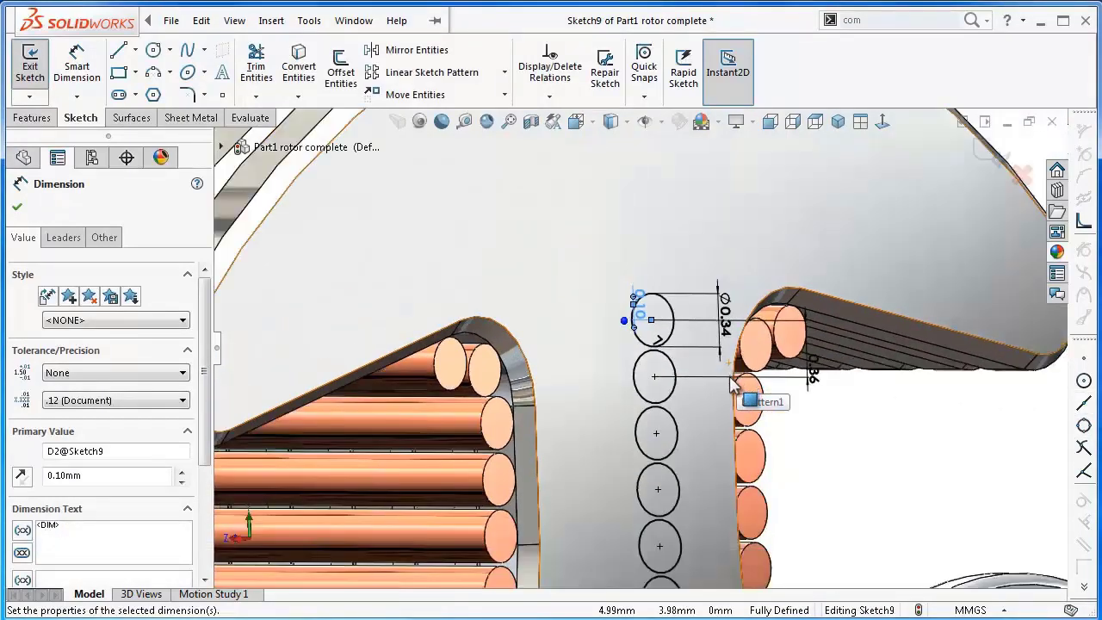
{"action": "scroll", "coordinate": [730, 390], "scroll_direction": "up", "scroll_amount": 2}
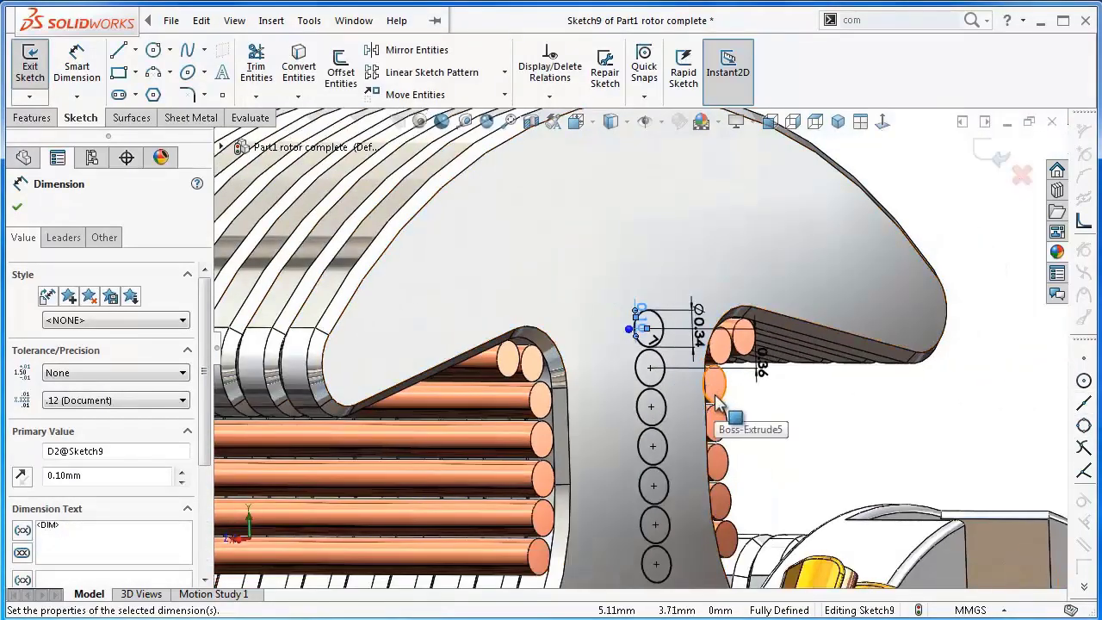
Step: Extrude the strand circles as separate bodies up to the vertex at one slot end
{"action": "left_click", "coordinate": [34, 120]}
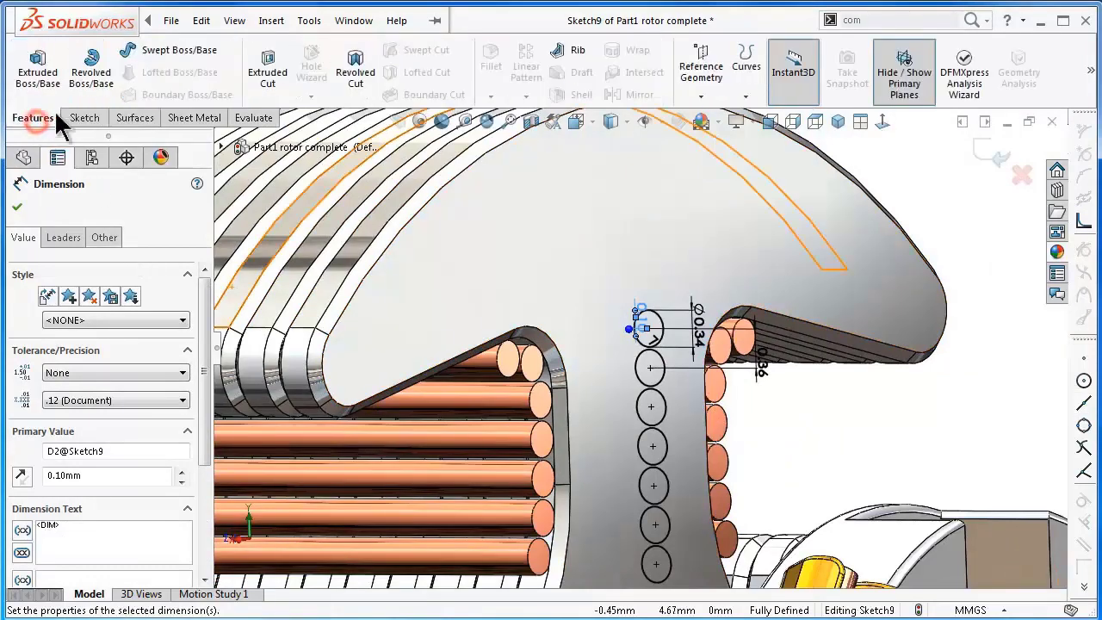
{"action": "left_click", "coordinate": [40, 75]}
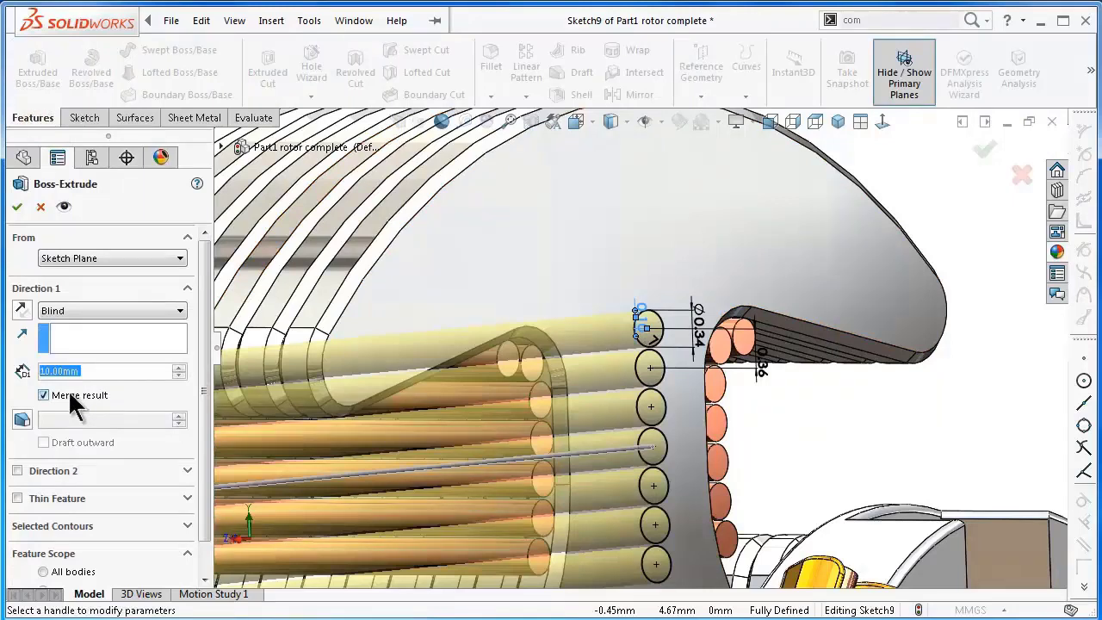
{"action": "left_click", "coordinate": [64, 395]}
{"action": "left_click", "coordinate": [61, 309]}
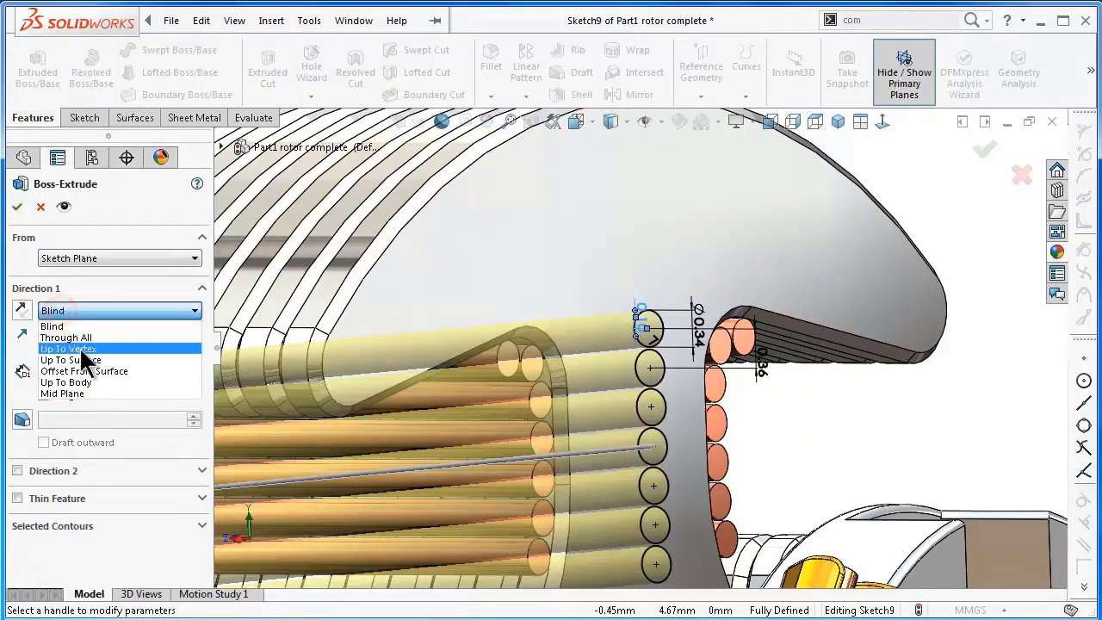
{"action": "left_click", "coordinate": [79, 347]}
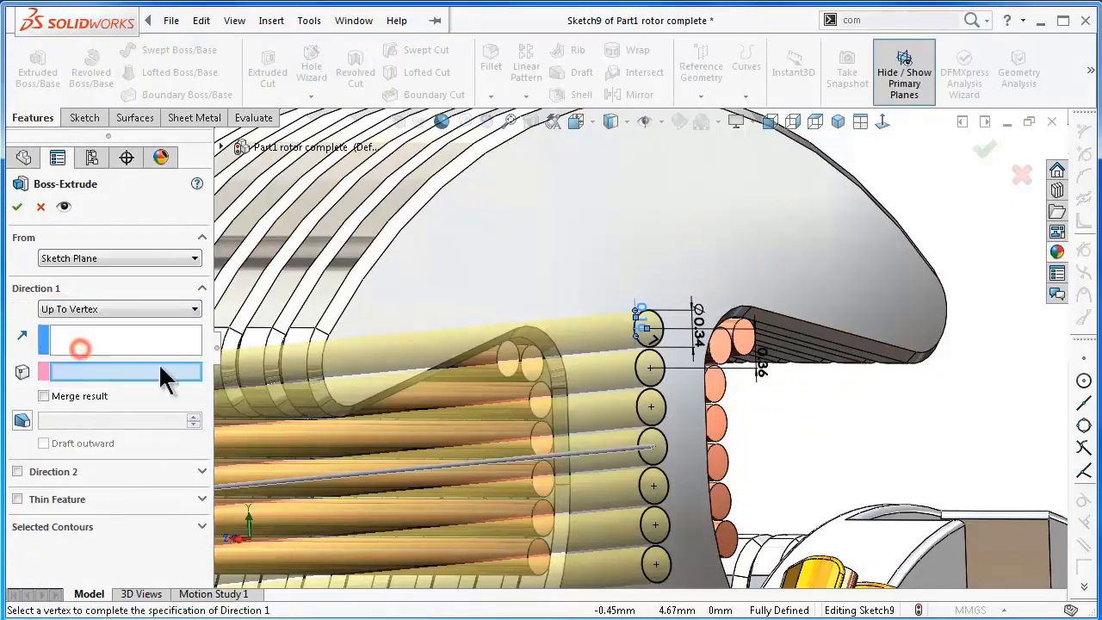
{"action": "left_click", "coordinate": [567, 389]}
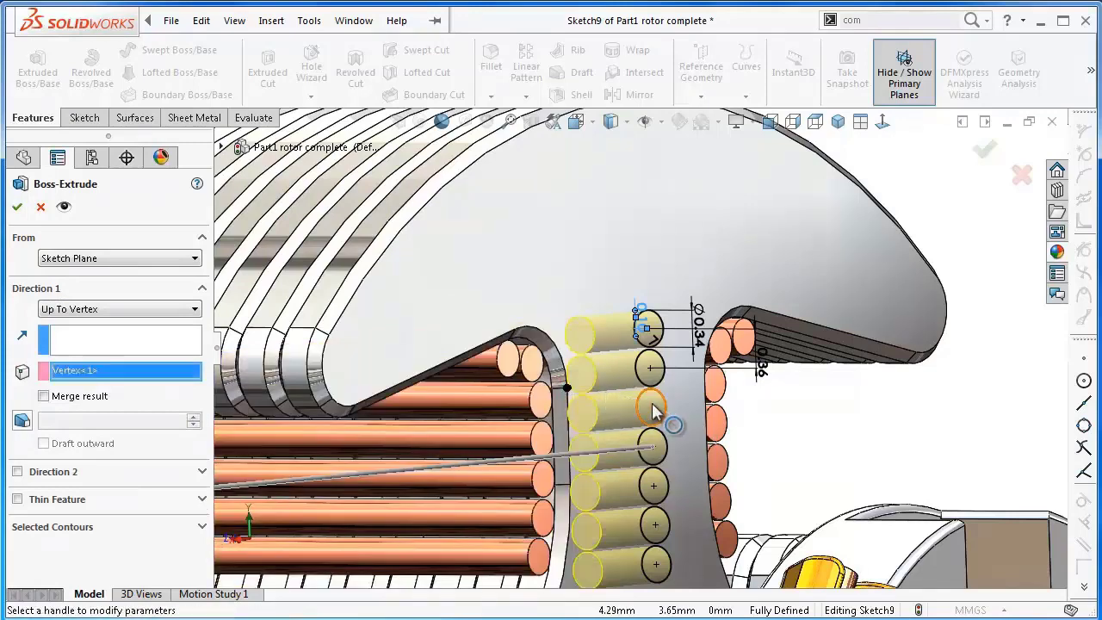
Step: Enable Direction 2 with an Up To Vertex end condition
{"action": "left_click", "coordinate": [17, 472]}
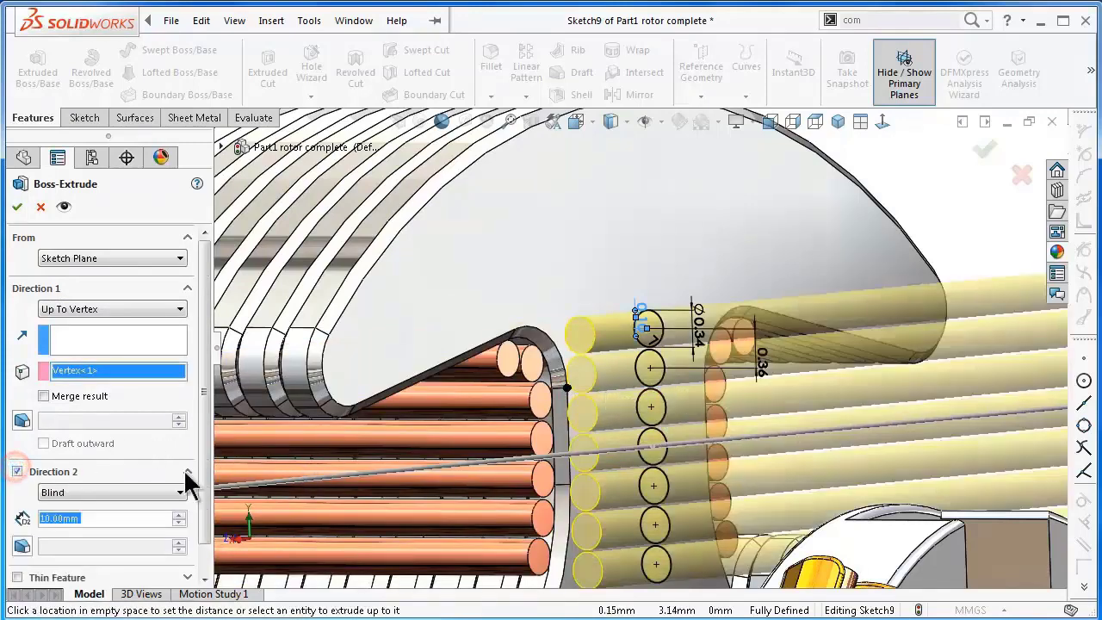
{"action": "left_click_drag", "start_coordinate": [198, 410], "coordinate": [206, 504]}
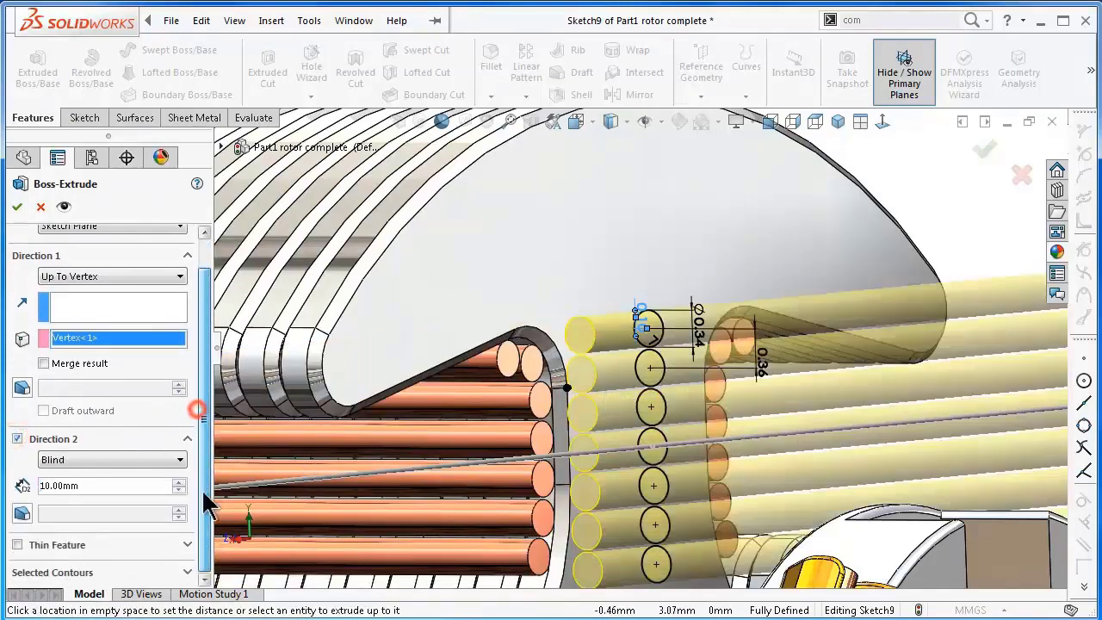
{"action": "left_click", "coordinate": [91, 461]}
{"action": "left_click", "coordinate": [116, 497]}
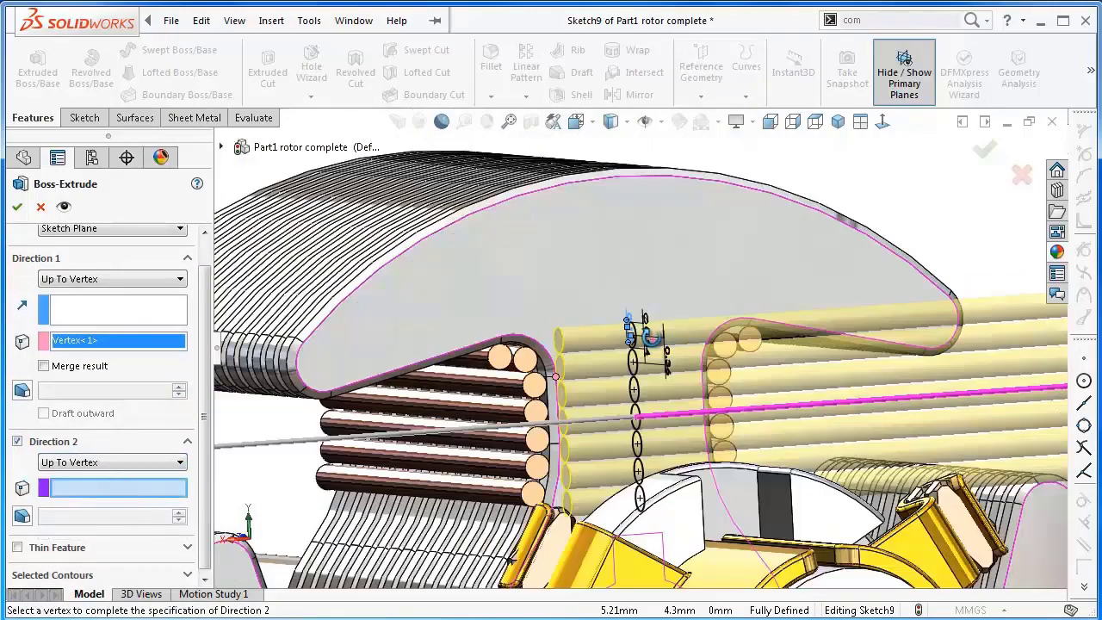
Step: Pick the opposite slot-end vertex for Direction 2 and accept Boss-Extrude6
{"action": "mouse_move", "coordinate": [713, 347]}
{"action": "middle_mouse_down"}
{"action": "mouse_move", "coordinate": [641, 337]}
{"action": "mouse_move", "coordinate": [713, 389]}
{"action": "middle_mouse_up"}
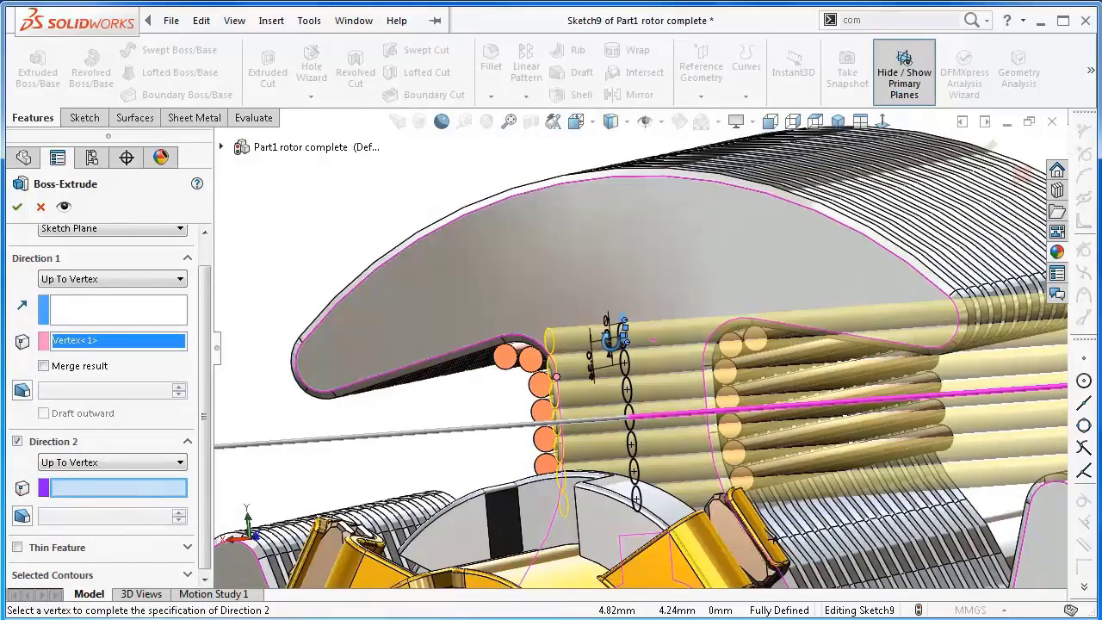
{"action": "scroll", "coordinate": [695, 374], "scroll_direction": "down", "scroll_amount": 2}
{"action": "scroll", "coordinate": [689, 365], "scroll_direction": "down", "scroll_amount": 1}
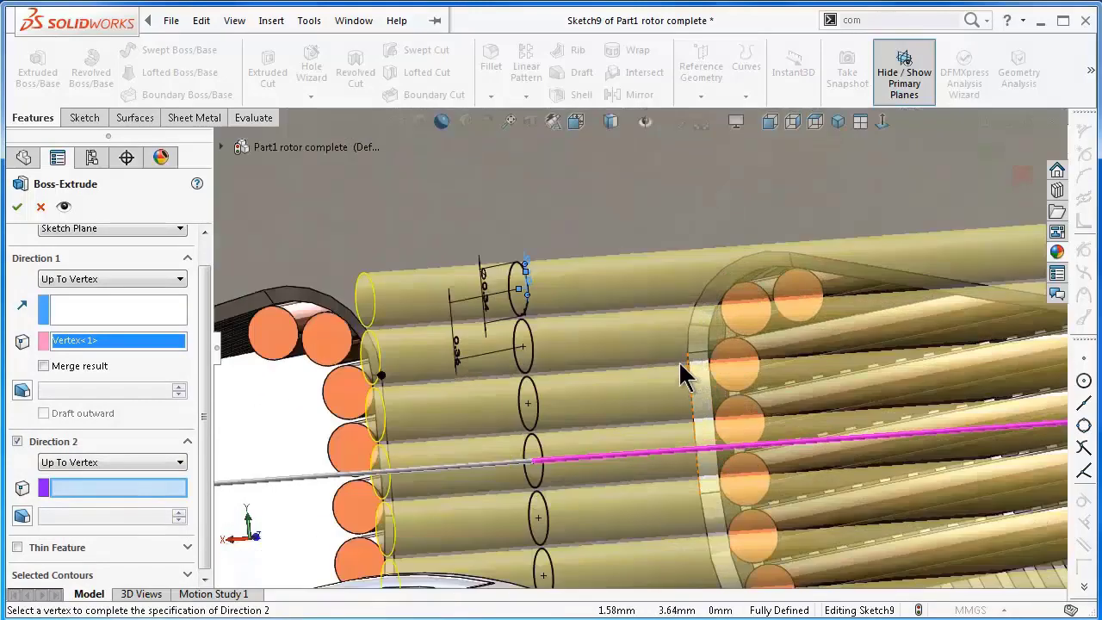
{"action": "scroll", "coordinate": [680, 362], "scroll_direction": "down", "scroll_amount": 2}
{"action": "scroll", "coordinate": [684, 362], "scroll_direction": "down", "scroll_amount": 2}
{"action": "scroll", "coordinate": [687, 366], "scroll_direction": "down", "scroll_amount": 2}
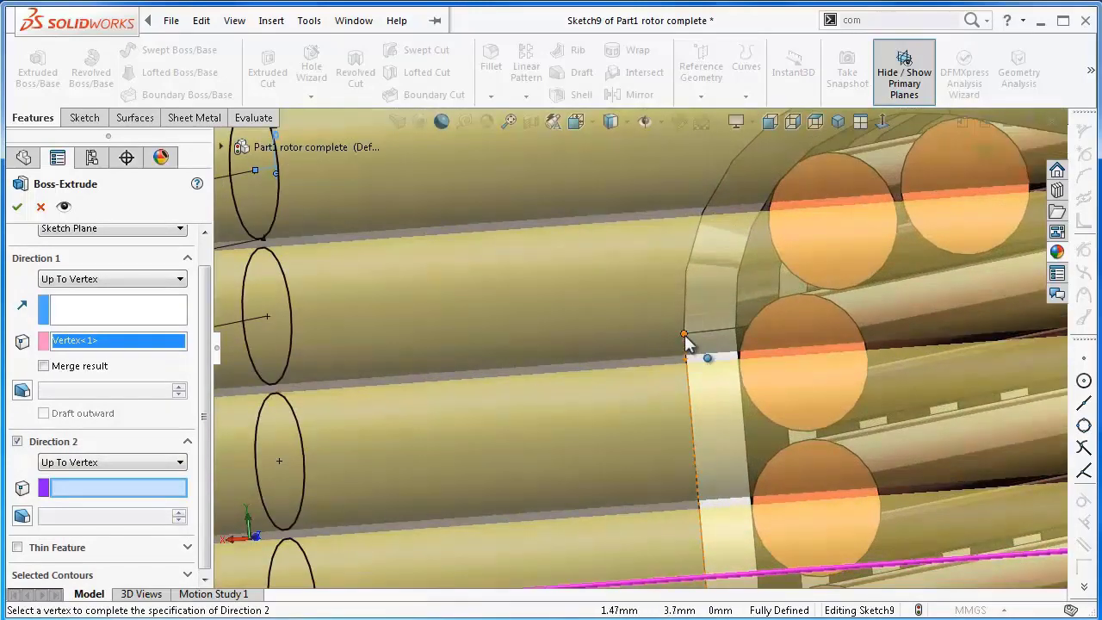
{"action": "left_click", "coordinate": [684, 336]}
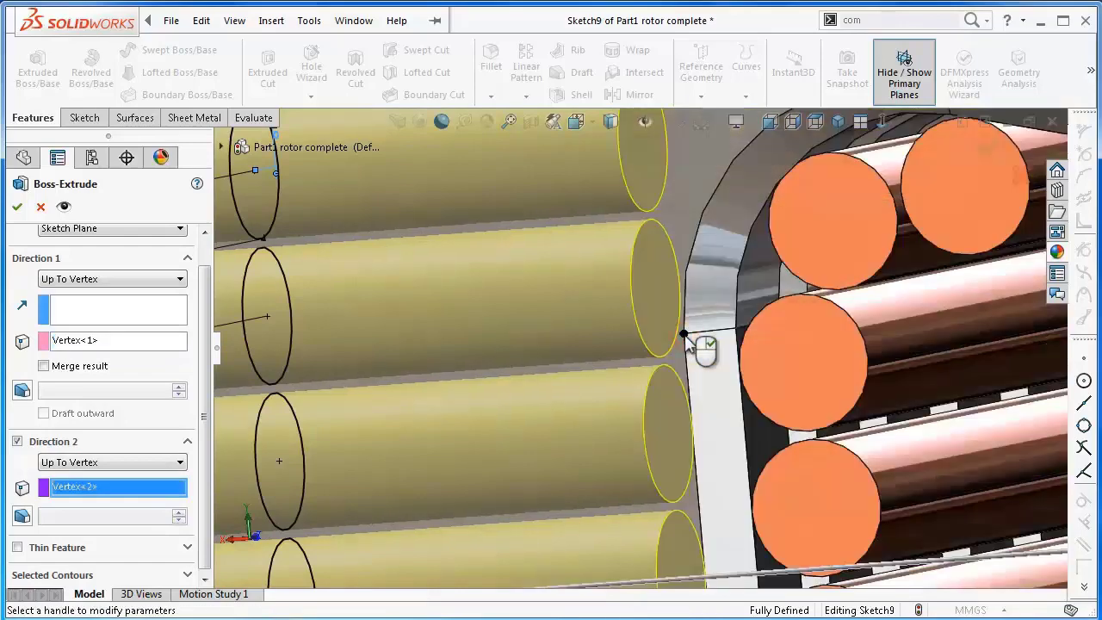
{"action": "right_click", "coordinate": [686, 334]}
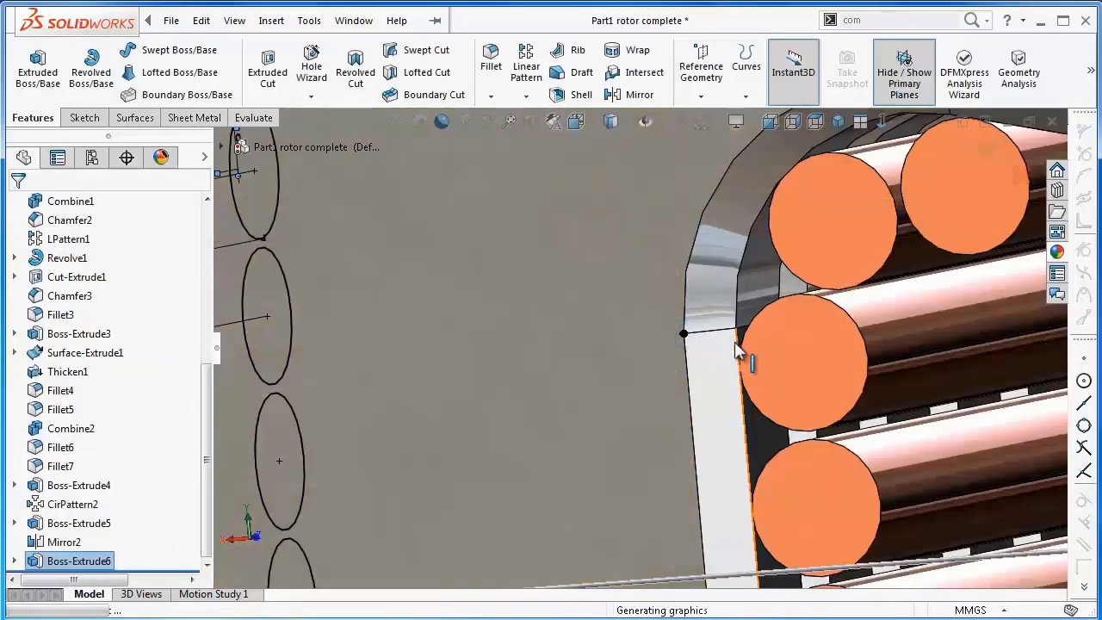
{"action": "scroll", "coordinate": [740, 357], "scroll_direction": "up", "scroll_amount": 3}
{"action": "scroll", "coordinate": [534, 379], "scroll_direction": "down", "scroll_amount": 1}
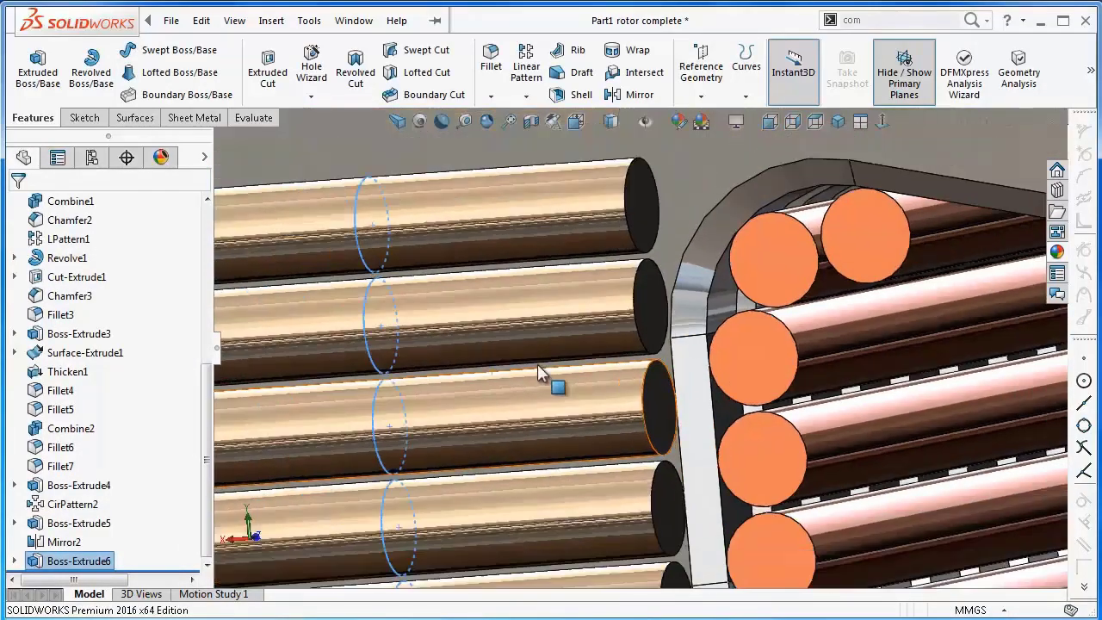
{"action": "scroll", "coordinate": [539, 372], "scroll_direction": "up", "scroll_amount": 2}
{"action": "scroll", "coordinate": [542, 382], "scroll_direction": "up", "scroll_amount": 2}
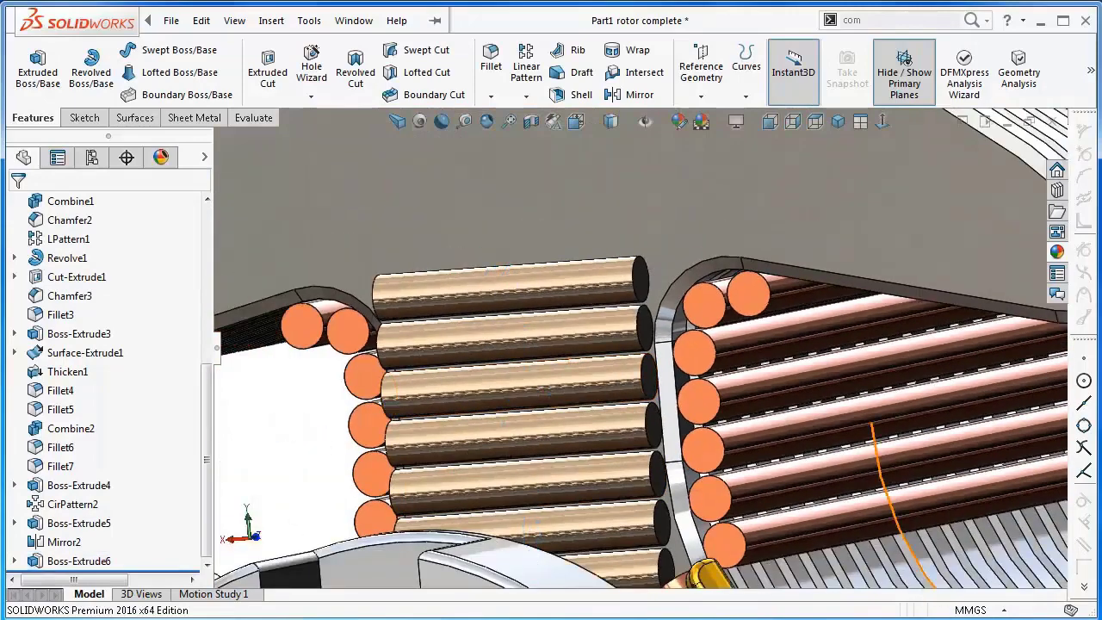
{"action": "scroll", "coordinate": [865, 387], "scroll_direction": "up", "scroll_amount": 5}
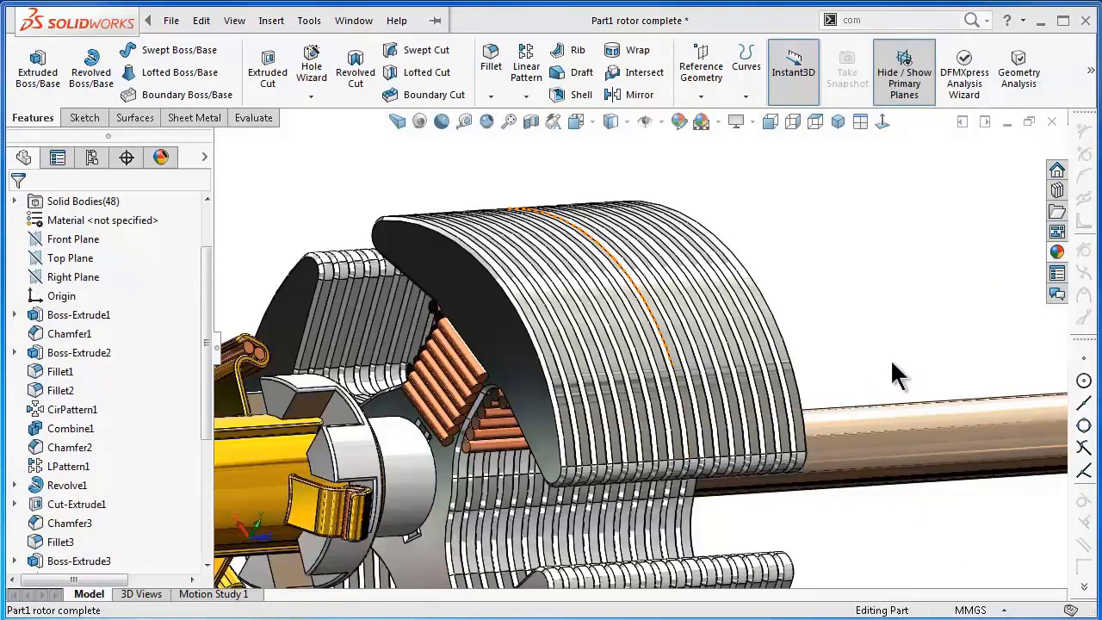
Step: Create Plane1 from the rotor face at a 4 mm offset with Flip offset checked
{"action": "left_click", "coordinate": [701, 95]}
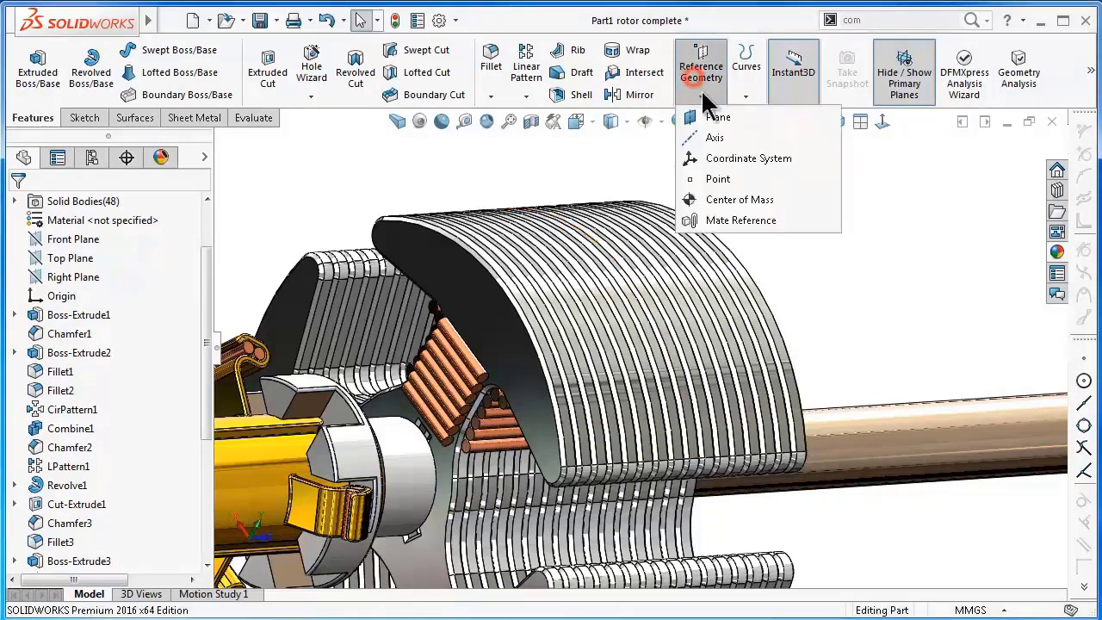
{"action": "left_click", "coordinate": [709, 114]}
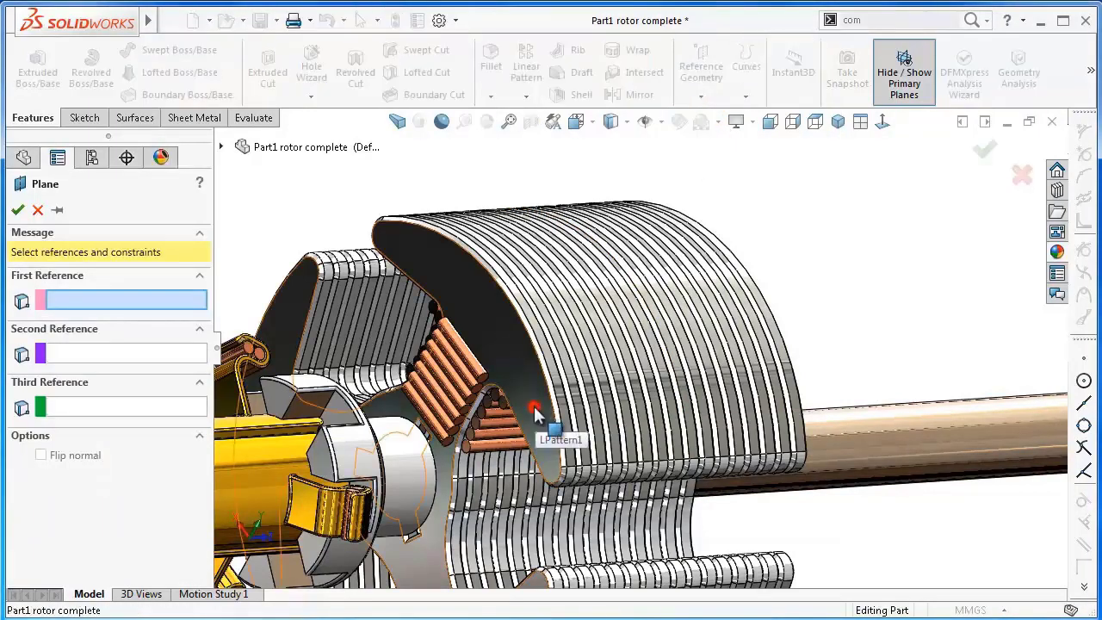
{"action": "left_click", "coordinate": [549, 385]}
{"action": "type", "text": "4"}
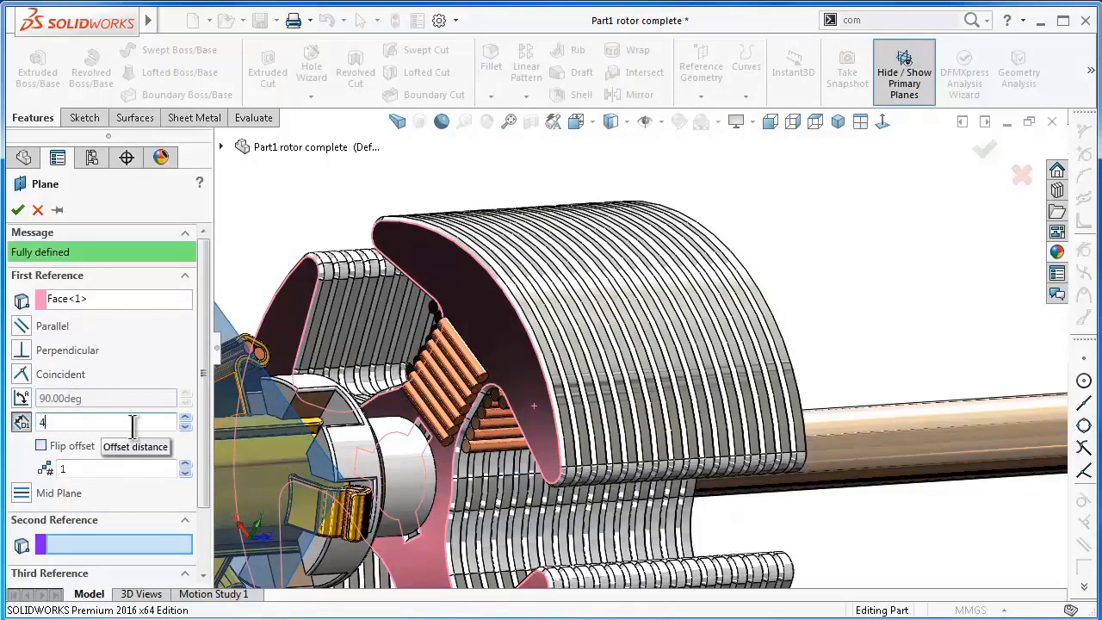
{"action": "key", "text": "Return"}
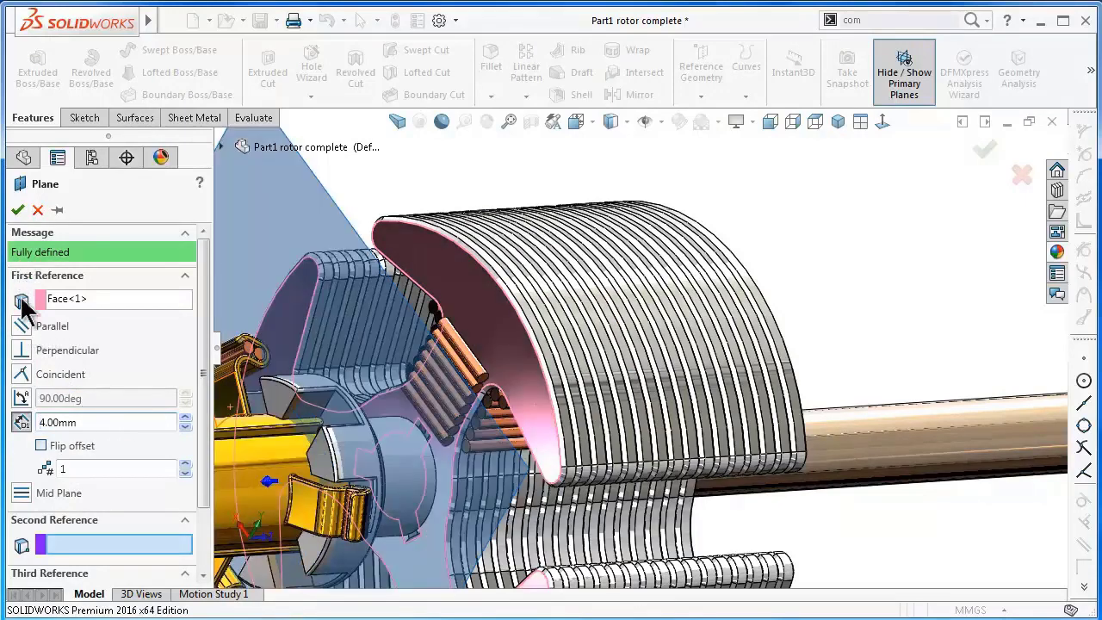
{"action": "left_click", "coordinate": [40, 445]}
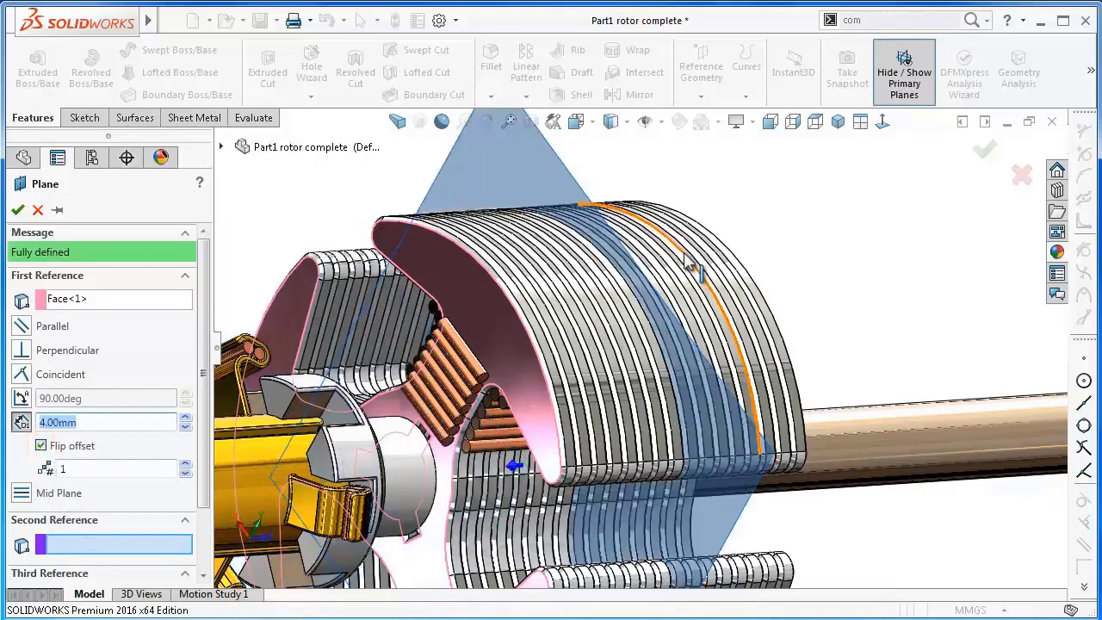
{"action": "middle_click_drag", "start_coordinate": [644, 276], "coordinate": [622, 294]}
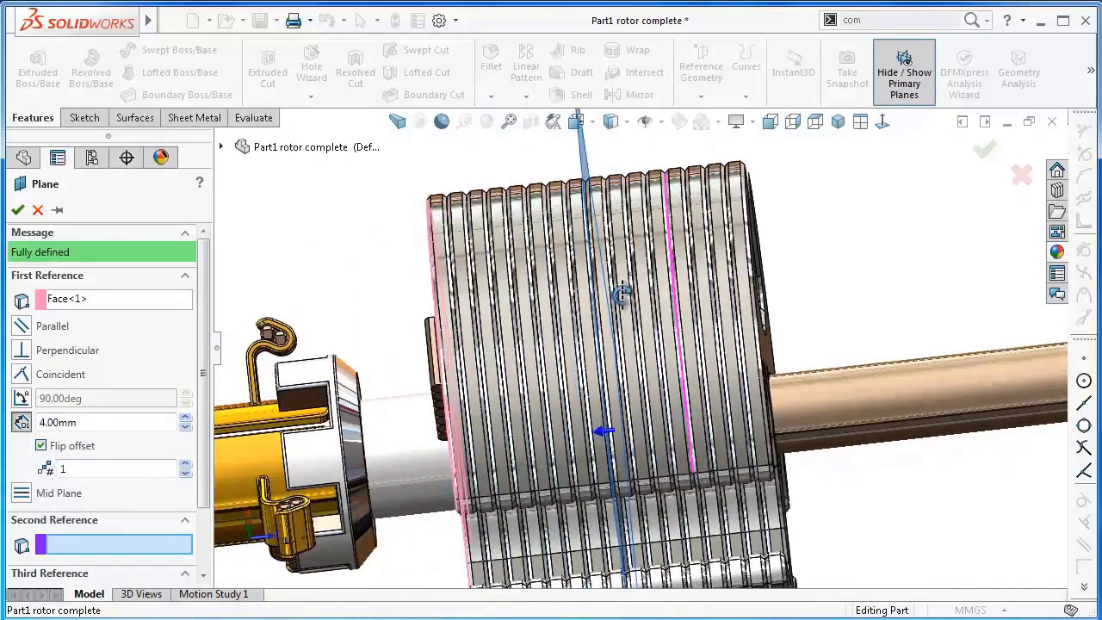
{"action": "left_click", "coordinate": [984, 155]}
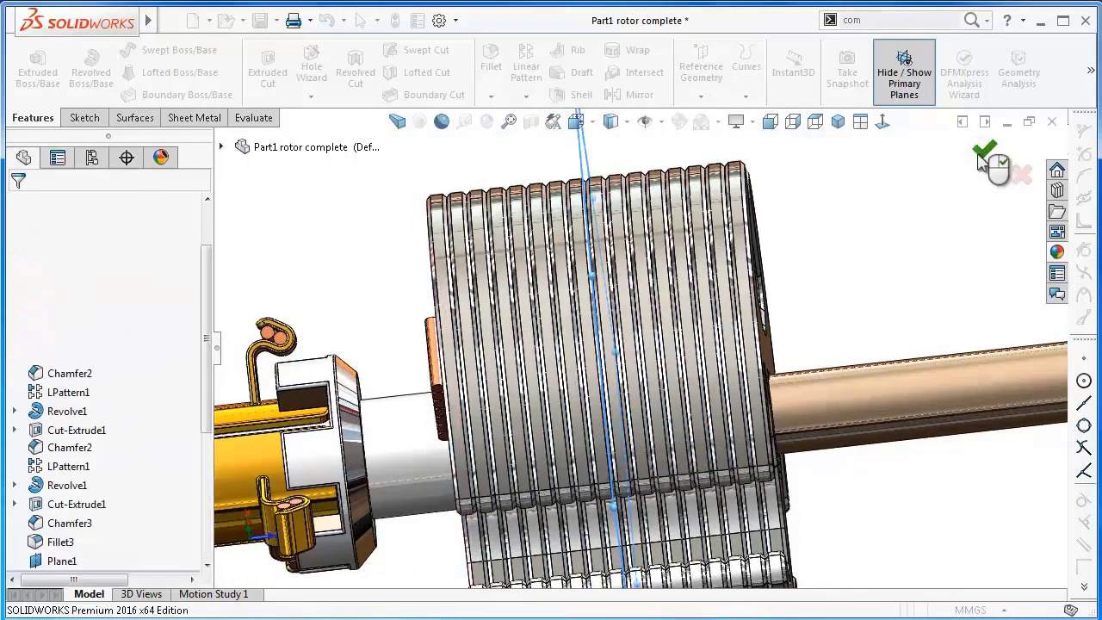
Step: Start a Mirror feature with Plane1 as the mirror plane
{"action": "middle_click_drag", "start_coordinate": [828, 223], "coordinate": [808, 217]}
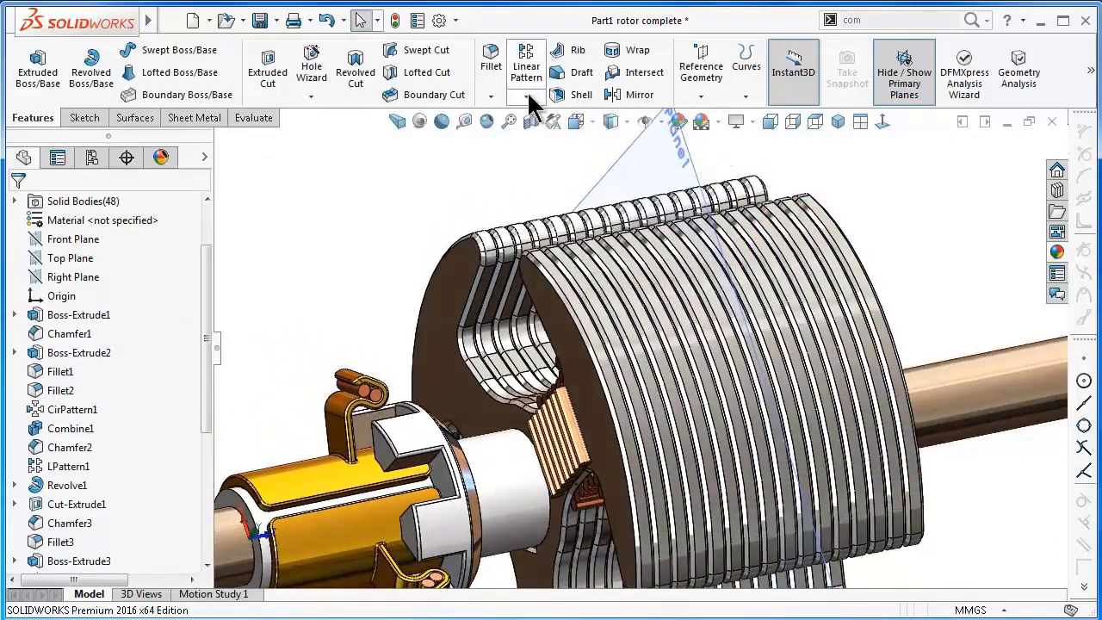
{"action": "left_click", "coordinate": [639, 97]}
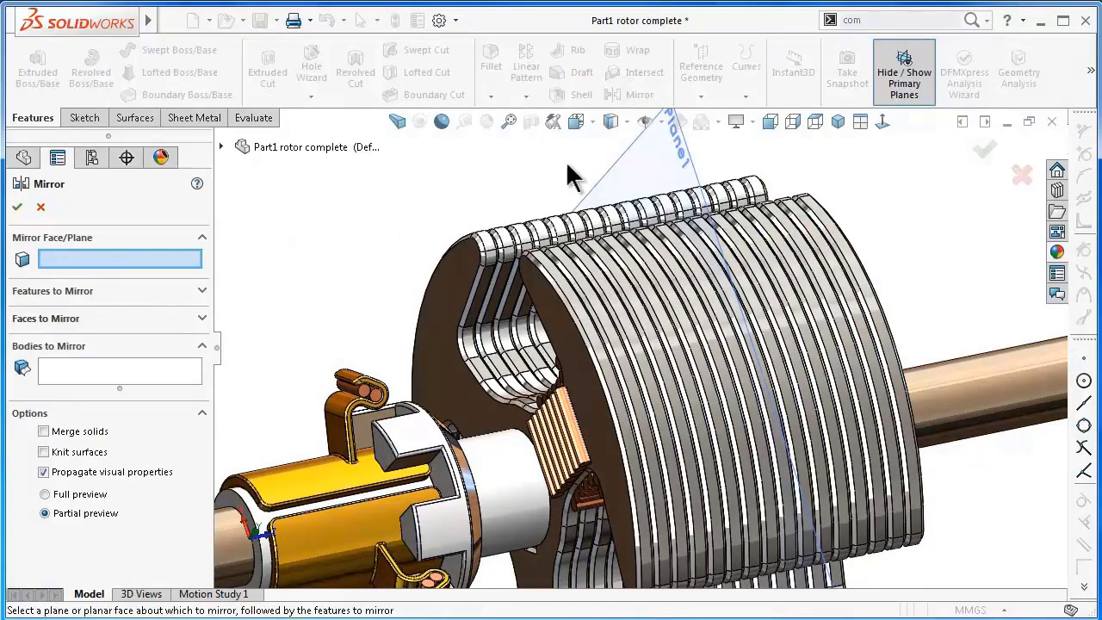
{"action": "left_click", "coordinate": [627, 172]}
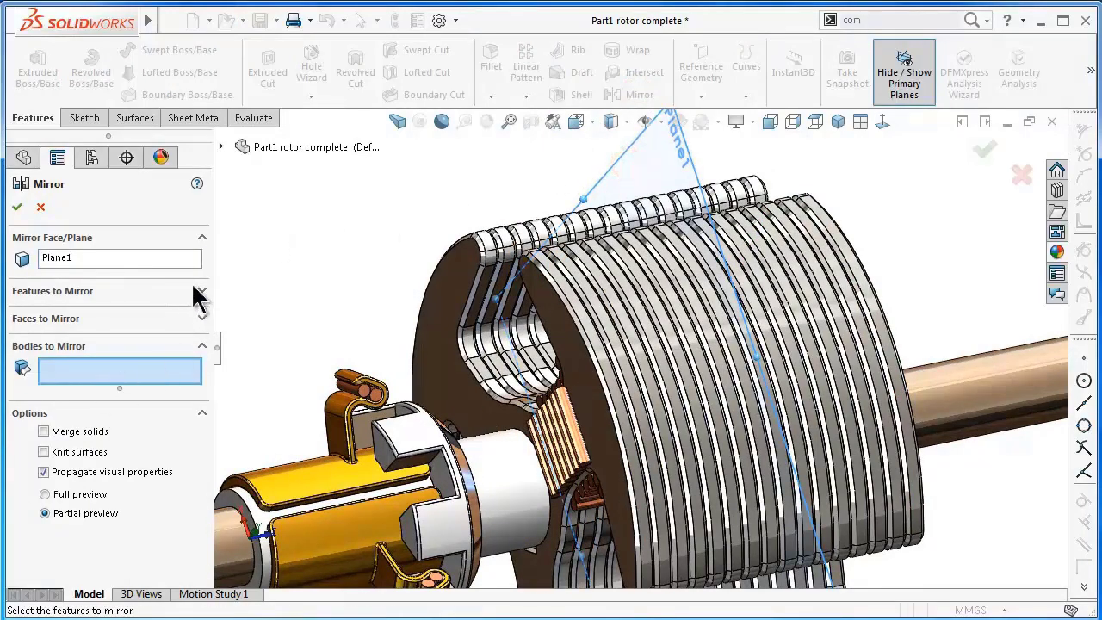
{"action": "scroll", "coordinate": [468, 369], "scroll_direction": "down", "scroll_amount": 3}
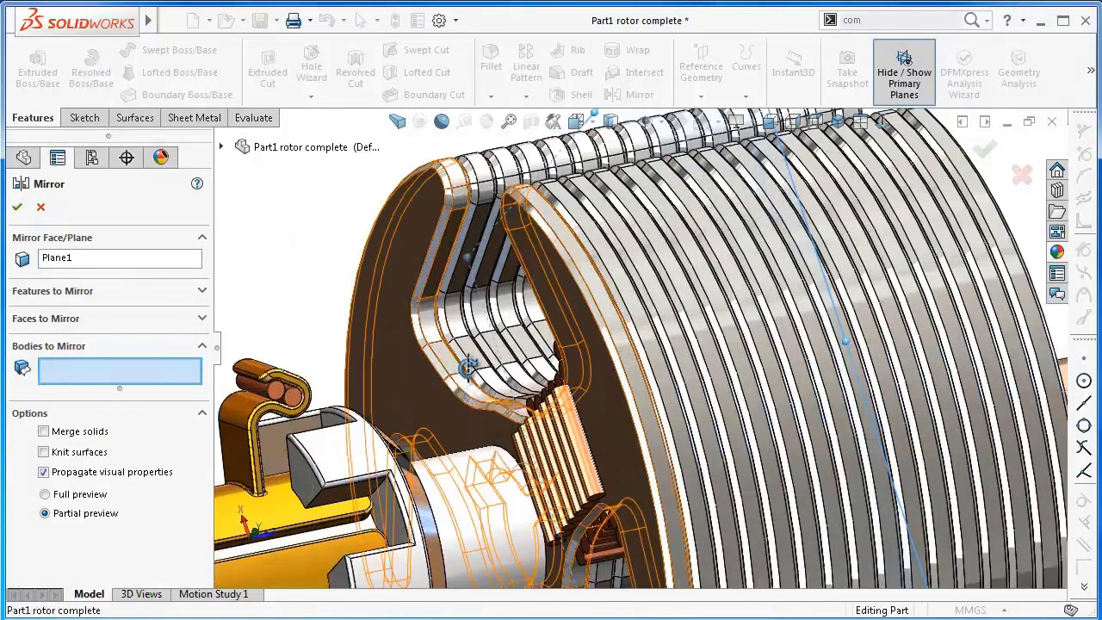
{"action": "middle_click_drag", "start_coordinate": [468, 369], "coordinate": [527, 267]}
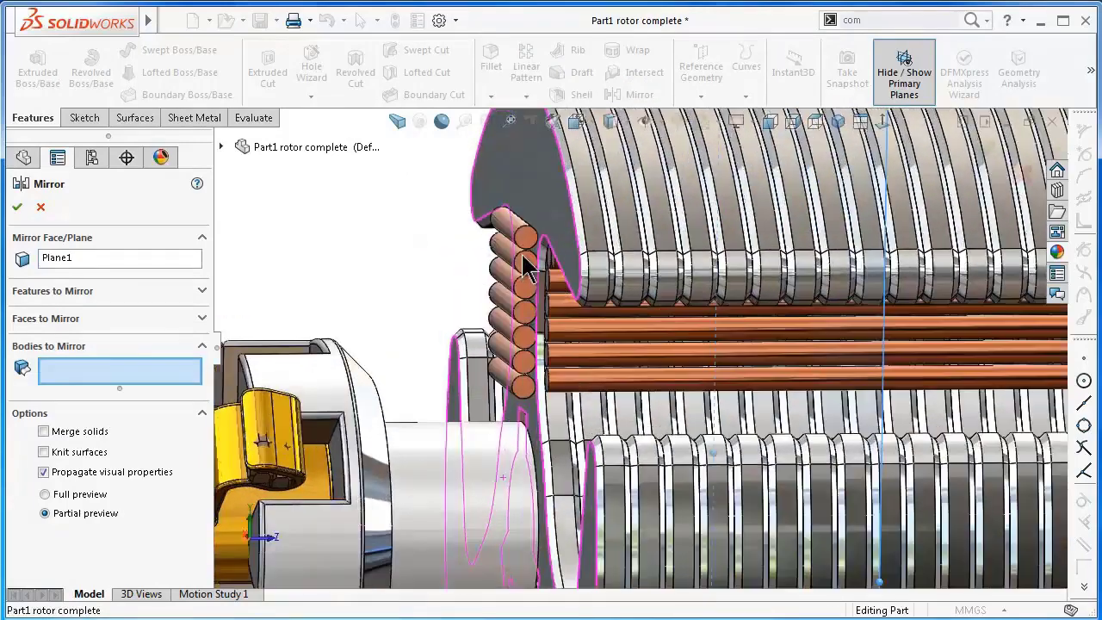
{"action": "scroll", "coordinate": [527, 267], "scroll_direction": "down", "scroll_amount": 2}
{"action": "scroll", "coordinate": [560, 258], "scroll_direction": "down", "scroll_amount": 2}
Step: Add all seven Boss-Extrude6 strand bodies to Bodies to Mirror
{"action": "left_click", "coordinate": [592, 244]}
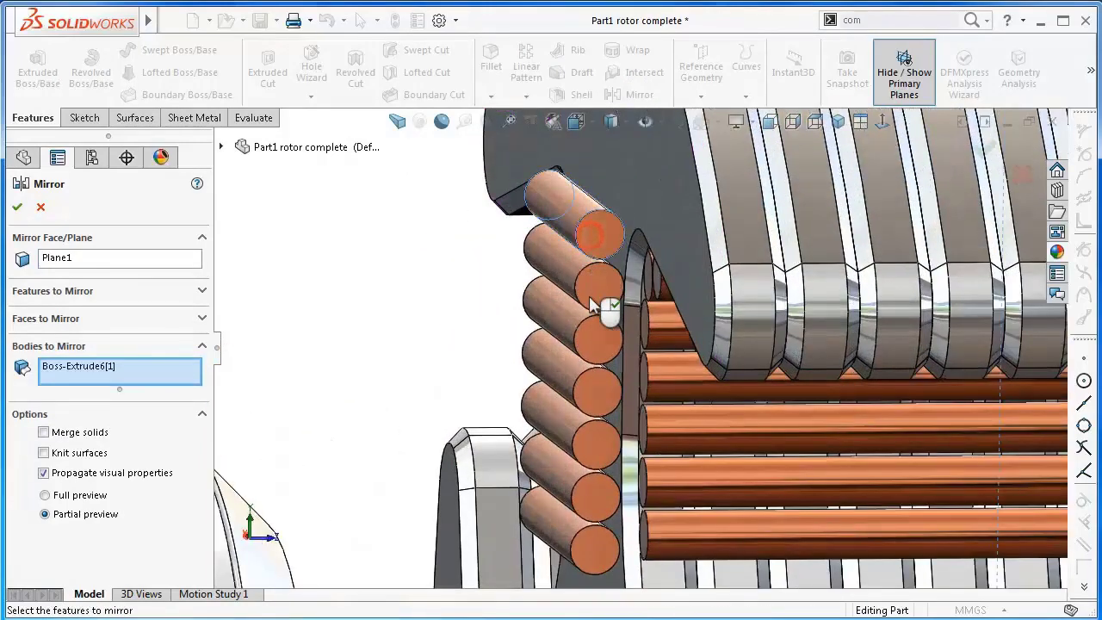
{"action": "left_click", "coordinate": [597, 293]}
{"action": "left_click", "coordinate": [592, 349]}
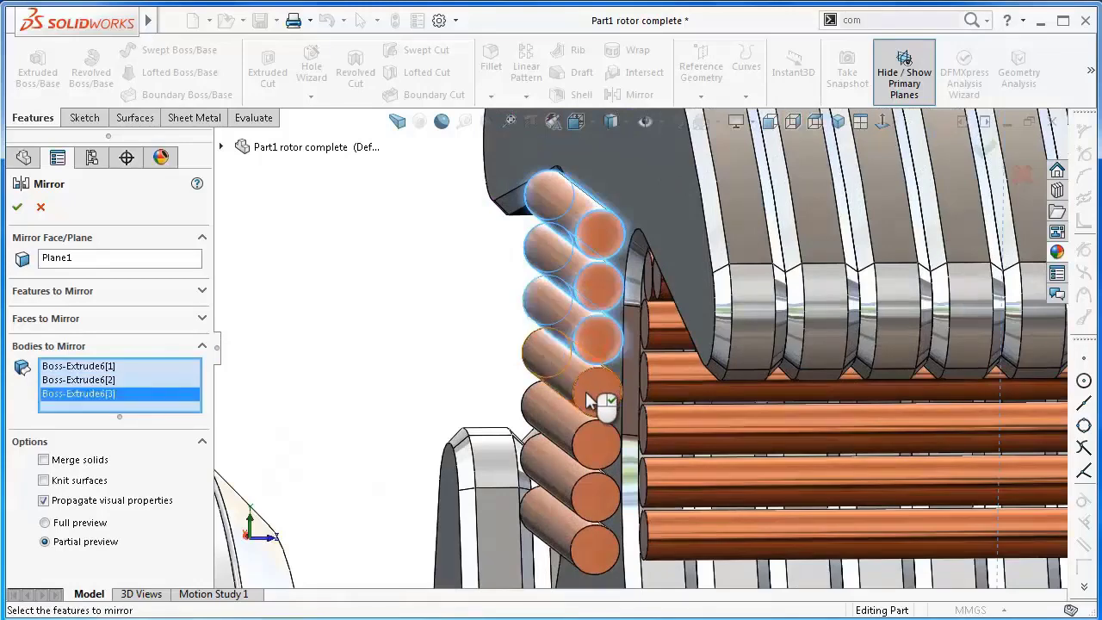
{"action": "left_click", "coordinate": [597, 394]}
{"action": "left_click", "coordinate": [604, 456]}
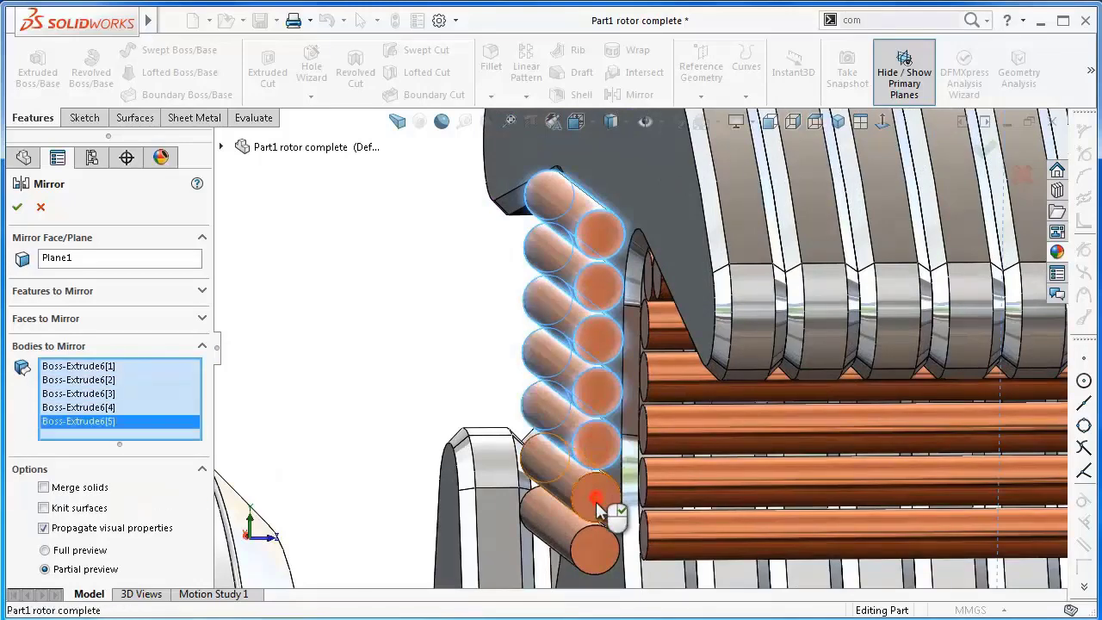
{"action": "left_click", "coordinate": [599, 506]}
{"action": "left_click", "coordinate": [593, 555]}
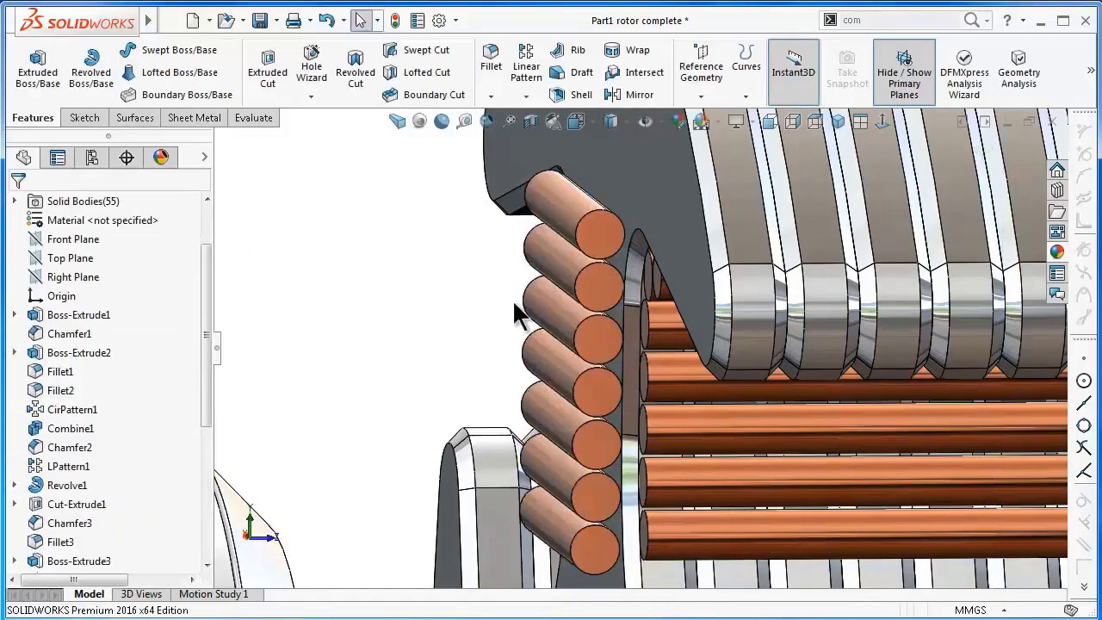
{"action": "scroll", "coordinate": [497, 305], "scroll_direction": "up", "scroll_amount": 2}
{"action": "scroll", "coordinate": [517, 308], "scroll_direction": "up", "scroll_amount": 2}
{"action": "scroll", "coordinate": [676, 318], "scroll_direction": "up", "scroll_amount": 3}
{"action": "mouse_move", "coordinate": [728, 332]}
{"action": "middle_mouse_down"}
{"action": "mouse_move", "coordinate": [654, 403]}
{"action": "mouse_move", "coordinate": [810, 244]}
{"action": "middle_mouse_up"}
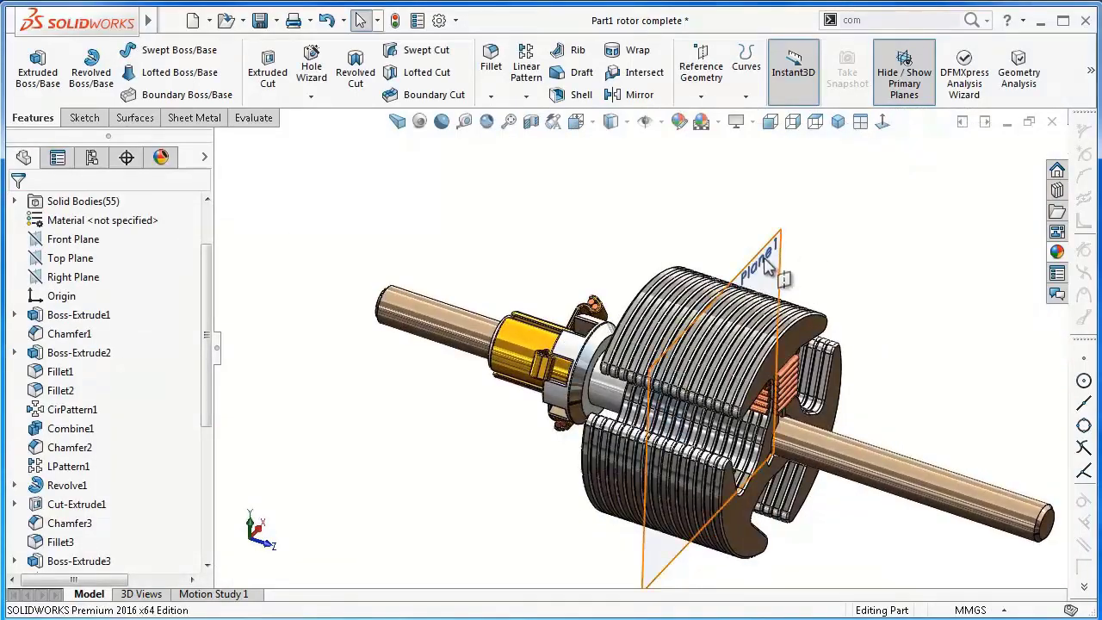
Step: Hide Plane1 and orbit the rotor until the strand end faces point toward the viewer
{"action": "left_click", "coordinate": [803, 248]}
{"action": "left_click", "coordinate": [853, 205]}
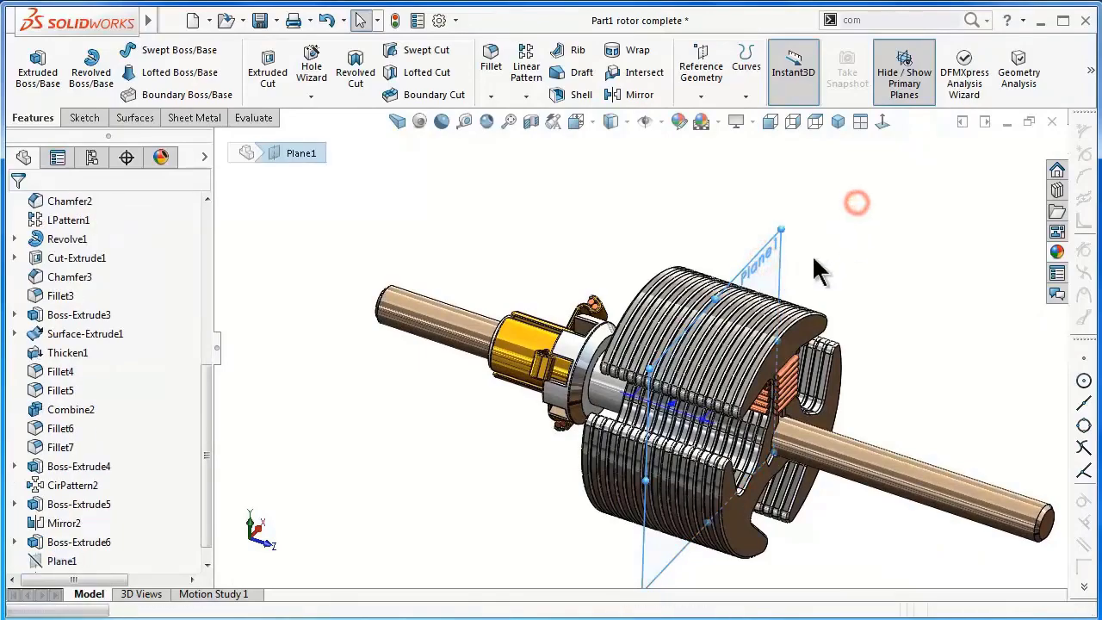
{"action": "mouse_move", "coordinate": [816, 239]}
{"action": "middle_mouse_down"}
{"action": "mouse_move", "coordinate": [752, 289]}
{"action": "mouse_move", "coordinate": [586, 327]}
{"action": "mouse_move", "coordinate": [942, 586]}
{"action": "middle_mouse_up"}
{"action": "mouse_move", "coordinate": [950, 537]}
{"action": "middle_mouse_down"}
{"action": "mouse_move", "coordinate": [890, 467]}
{"action": "mouse_move", "coordinate": [866, 483]}
{"action": "mouse_move", "coordinate": [902, 440]}
{"action": "middle_mouse_up"}
{"action": "scroll", "coordinate": [711, 366], "scroll_direction": "down", "scroll_amount": 3}
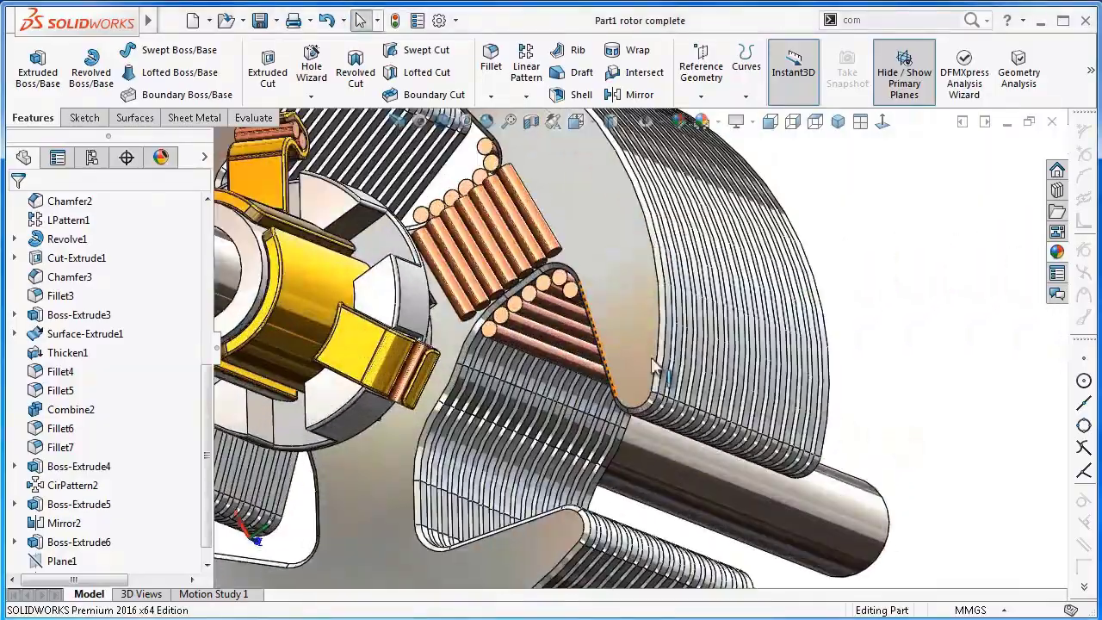
{"action": "mouse_move", "coordinate": [710, 366]}
{"action": "middle_mouse_down"}
{"action": "mouse_move", "coordinate": [534, 328]}
{"action": "mouse_move", "coordinate": [512, 298]}
{"action": "mouse_move", "coordinate": [908, 337]}
{"action": "middle_mouse_up"}
{"action": "scroll", "coordinate": [947, 356], "scroll_direction": "down", "scroll_amount": 3}
{"action": "scroll", "coordinate": [989, 376], "scroll_direction": "down", "scroll_amount": 3}
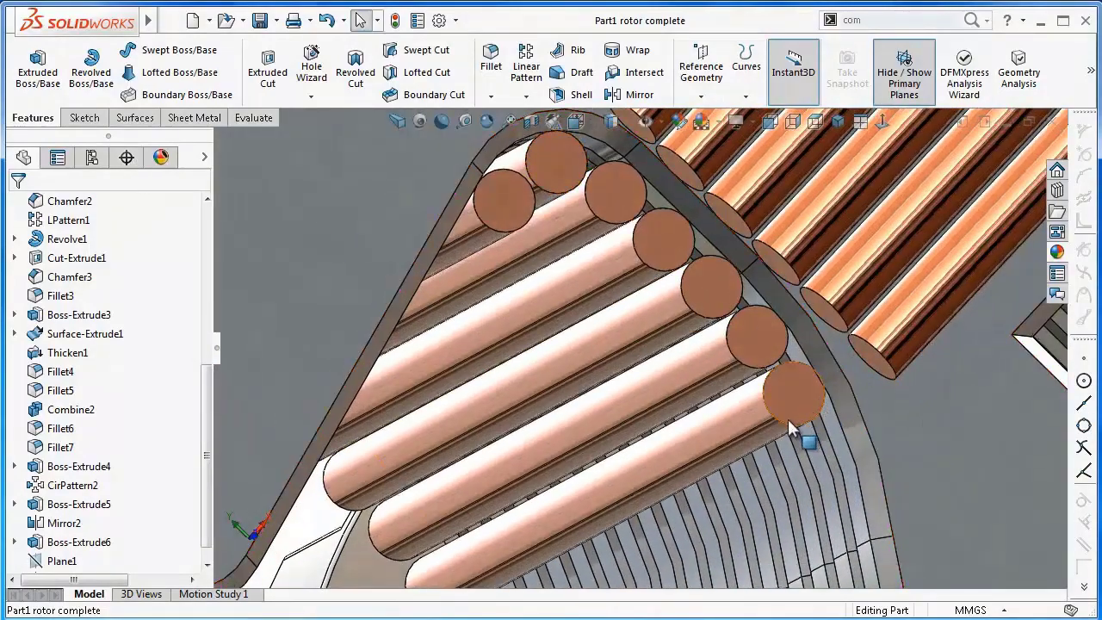
{"action": "mouse_move", "coordinate": [805, 439]}
{"action": "middle_mouse_down"}
{"action": "mouse_move", "coordinate": [767, 430]}
{"action": "mouse_move", "coordinate": [770, 439]}
{"action": "mouse_move", "coordinate": [773, 416]}
{"action": "middle_mouse_up"}
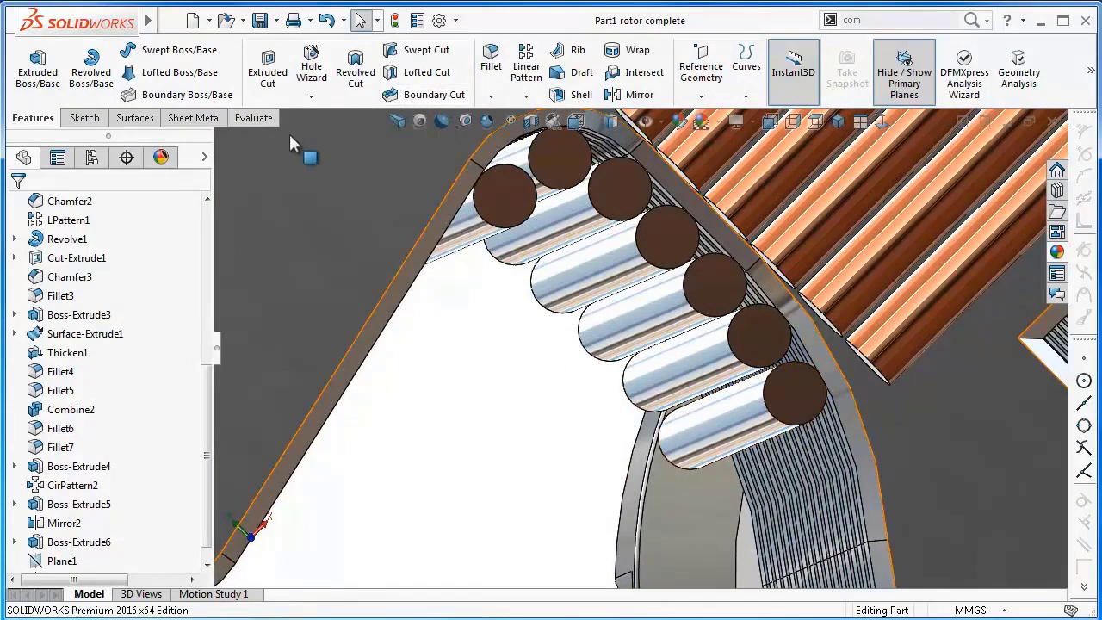
Step: Start a loft using two strand end faces as its profiles
{"action": "left_click", "coordinate": [191, 74]}
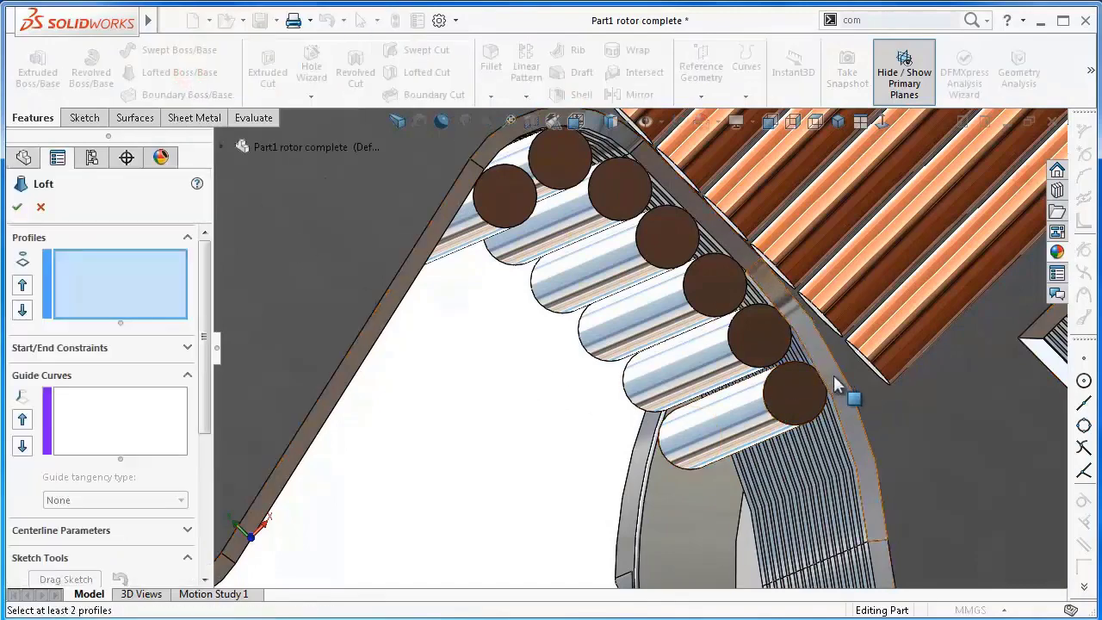
{"action": "middle_click_drag", "start_coordinate": [836, 389], "coordinate": [871, 382]}
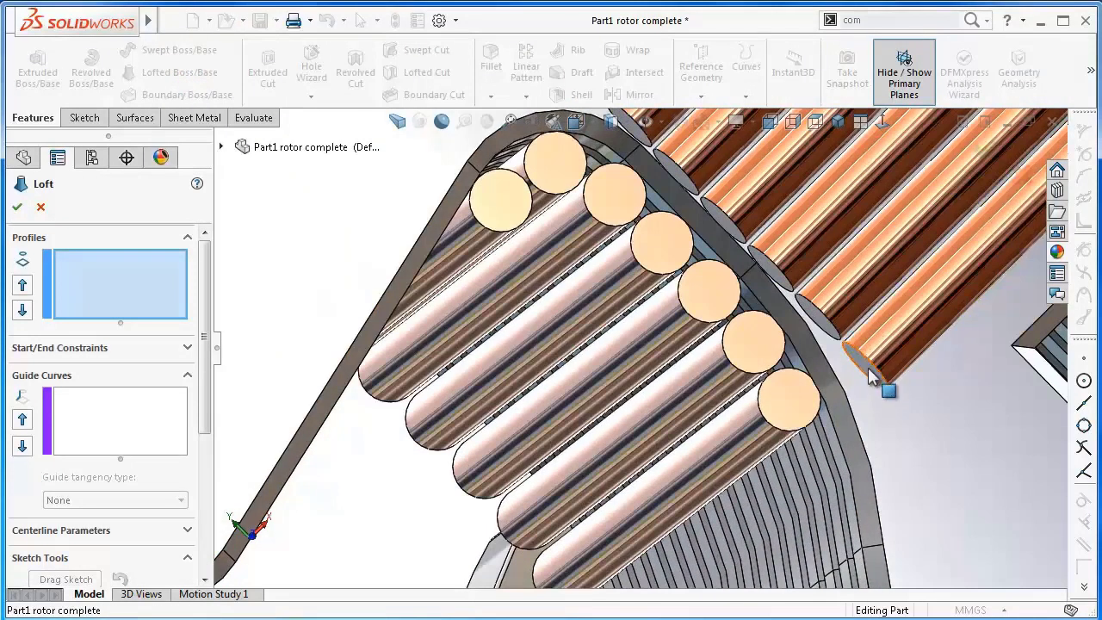
{"action": "left_click", "coordinate": [868, 369]}
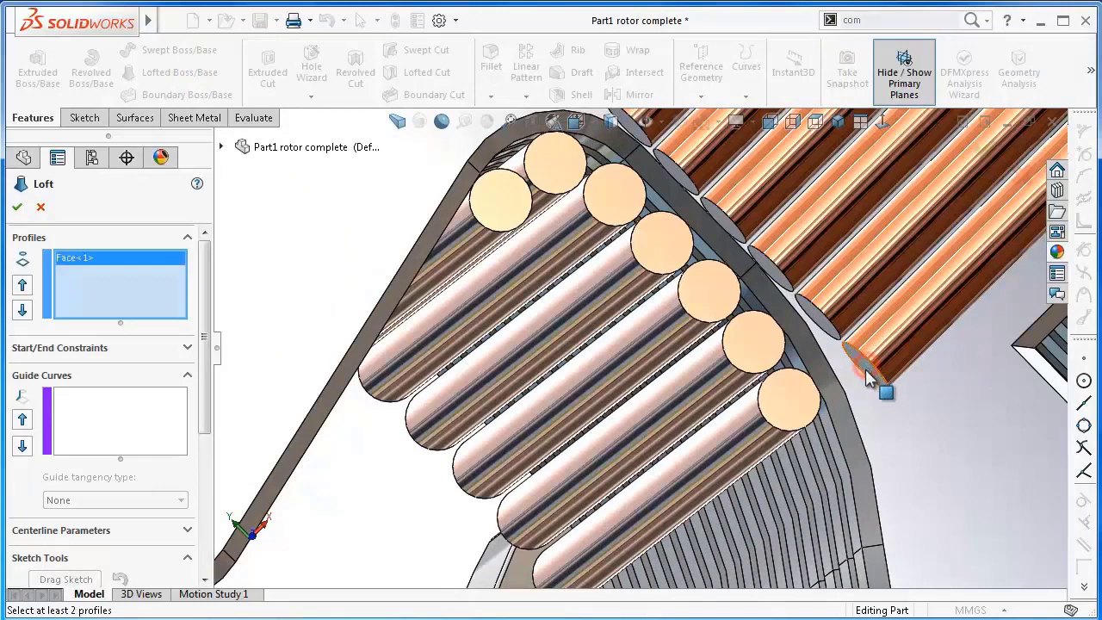
{"action": "left_click", "coordinate": [782, 407]}
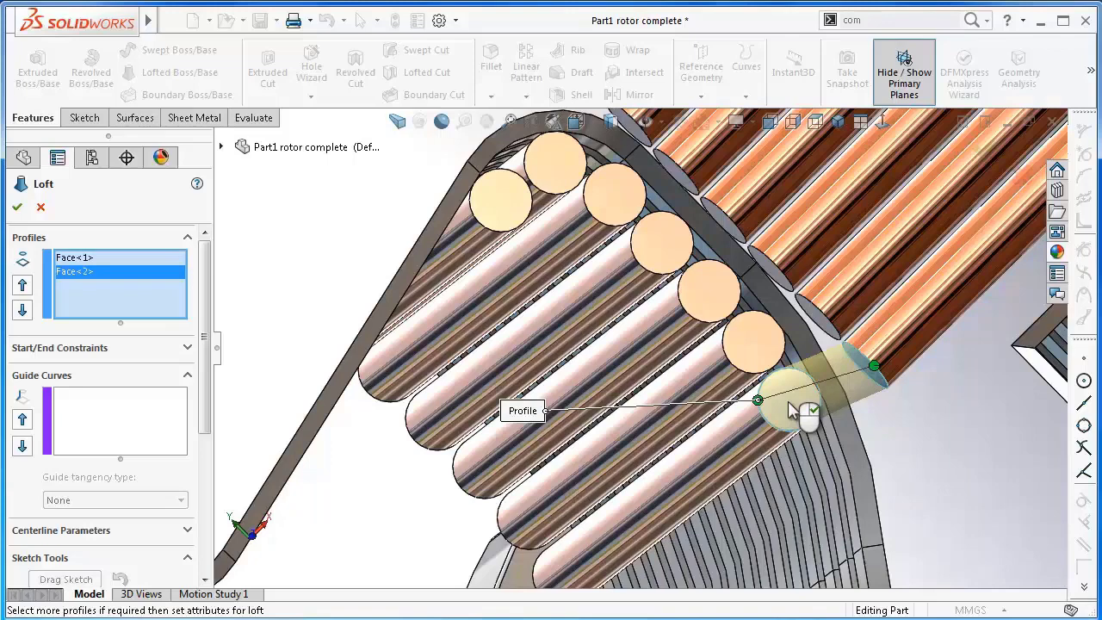
Step: Set both the loft's Start and End constraints to Normal To Profile
{"action": "left_click", "coordinate": [189, 347]}
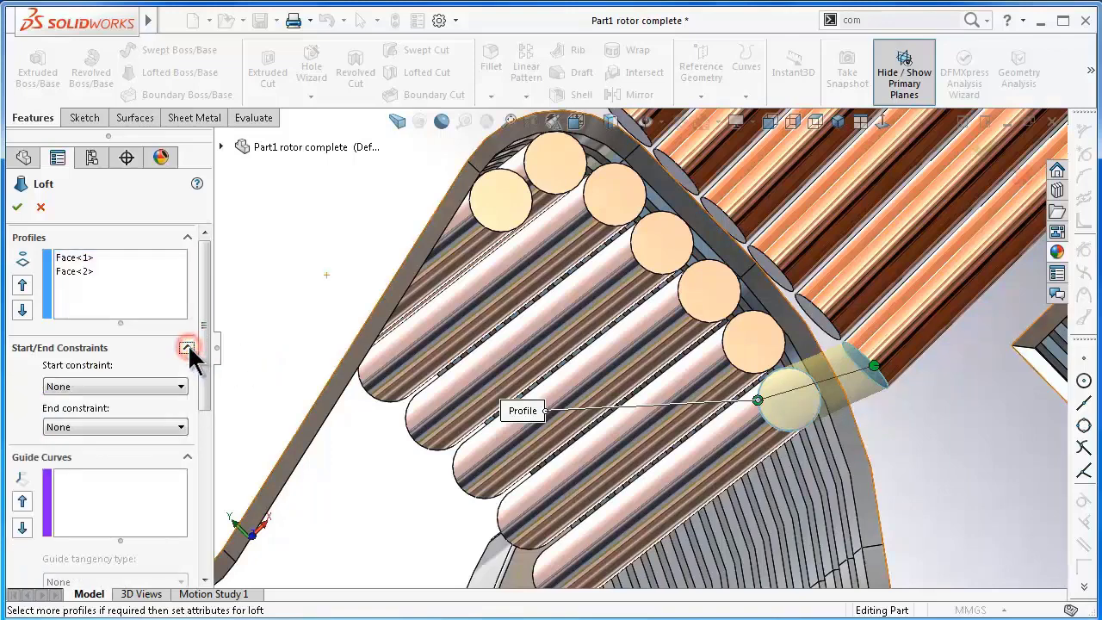
{"action": "left_click", "coordinate": [125, 386]}
{"action": "left_click", "coordinate": [134, 425]}
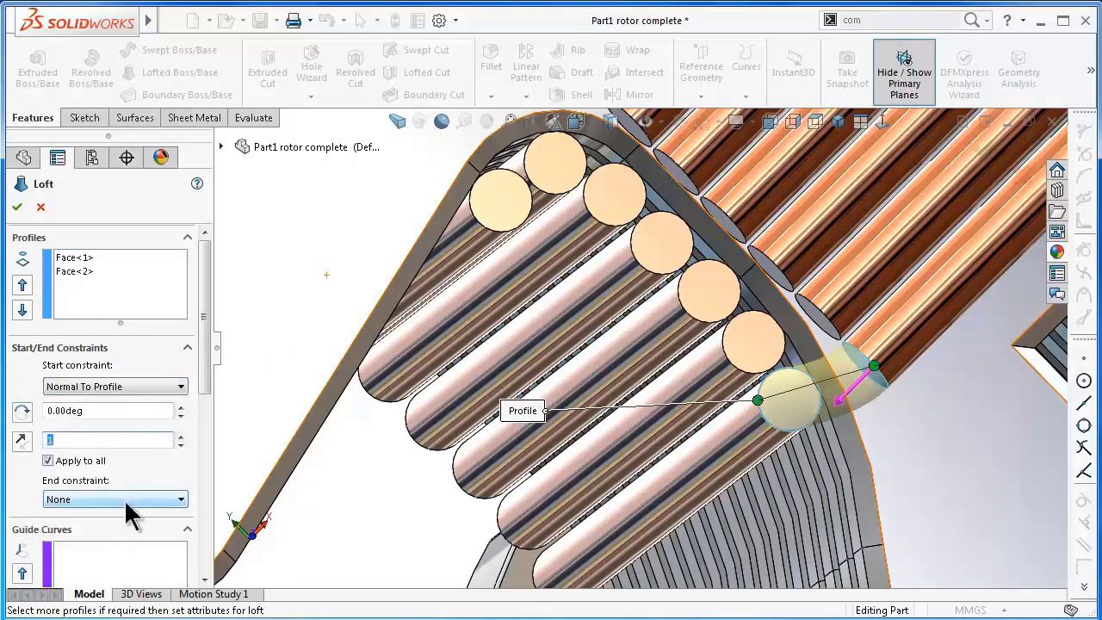
{"action": "left_click", "coordinate": [129, 502]}
{"action": "left_click", "coordinate": [127, 538]}
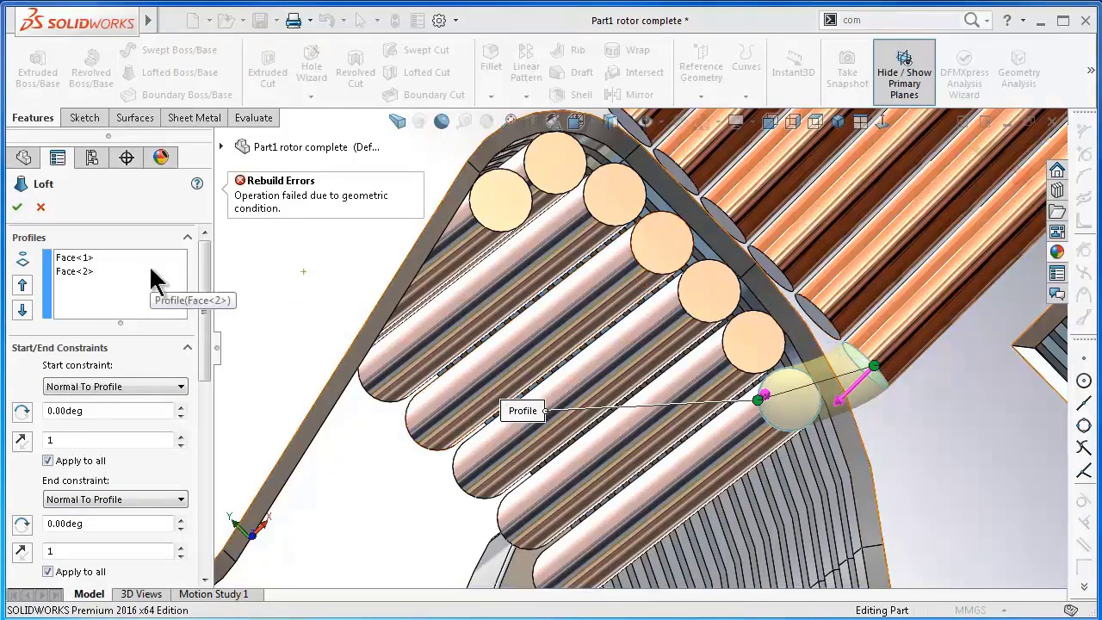
Step: Turn Show preview back on, uncheck Merge result, and accept the lofted connector
{"action": "left_click_drag", "start_coordinate": [207, 367], "coordinate": [193, 530]}
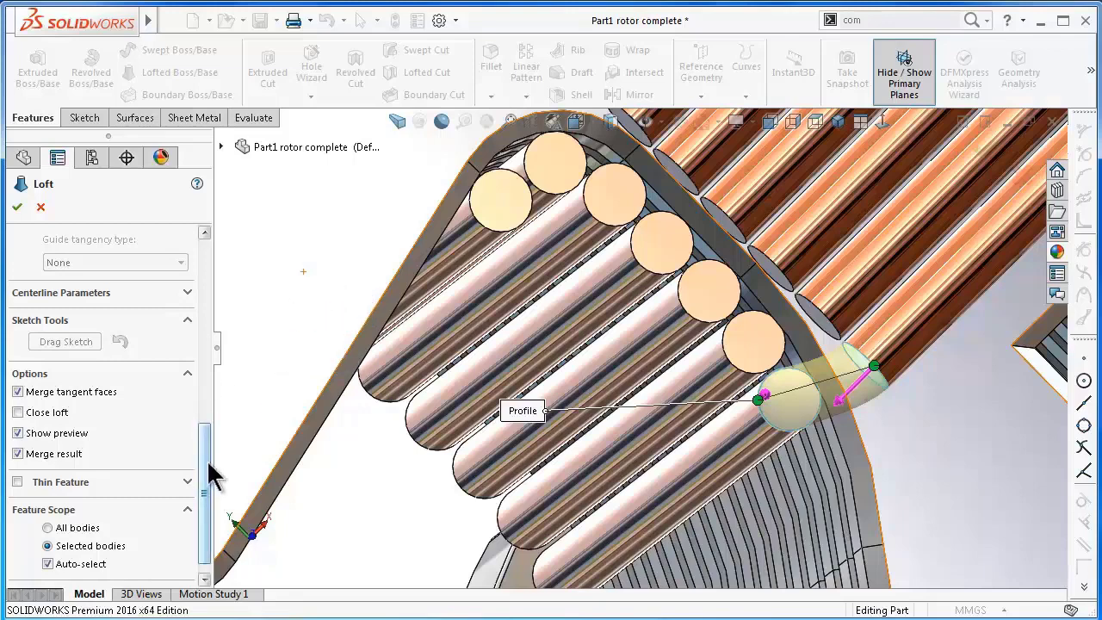
{"action": "left_click_drag", "start_coordinate": [207, 464], "coordinate": [207, 472]}
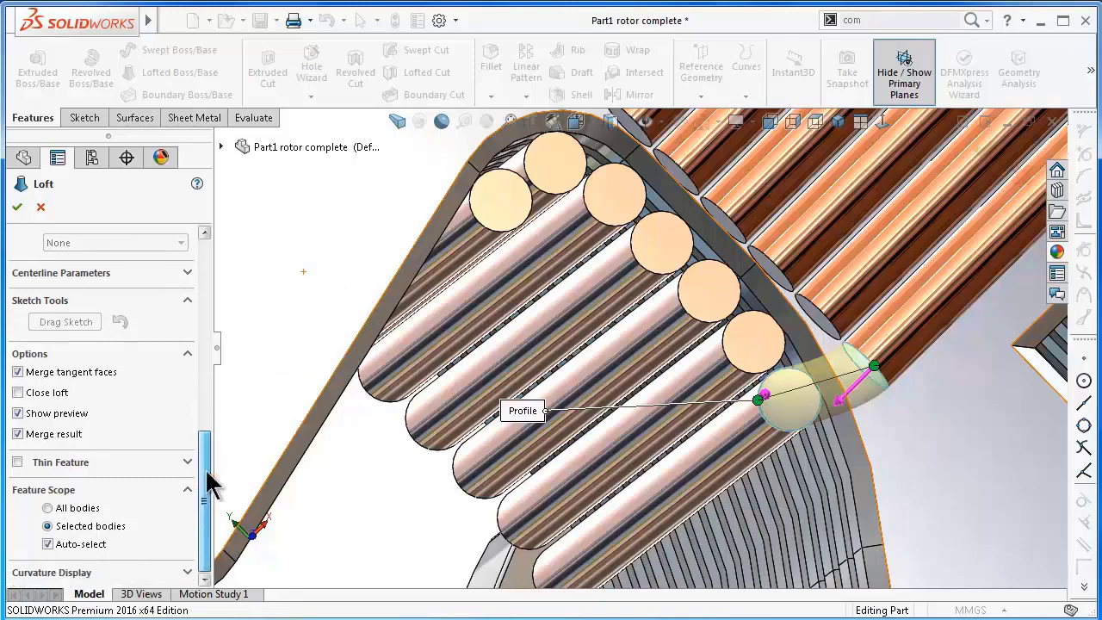
{"action": "left_click", "coordinate": [82, 414]}
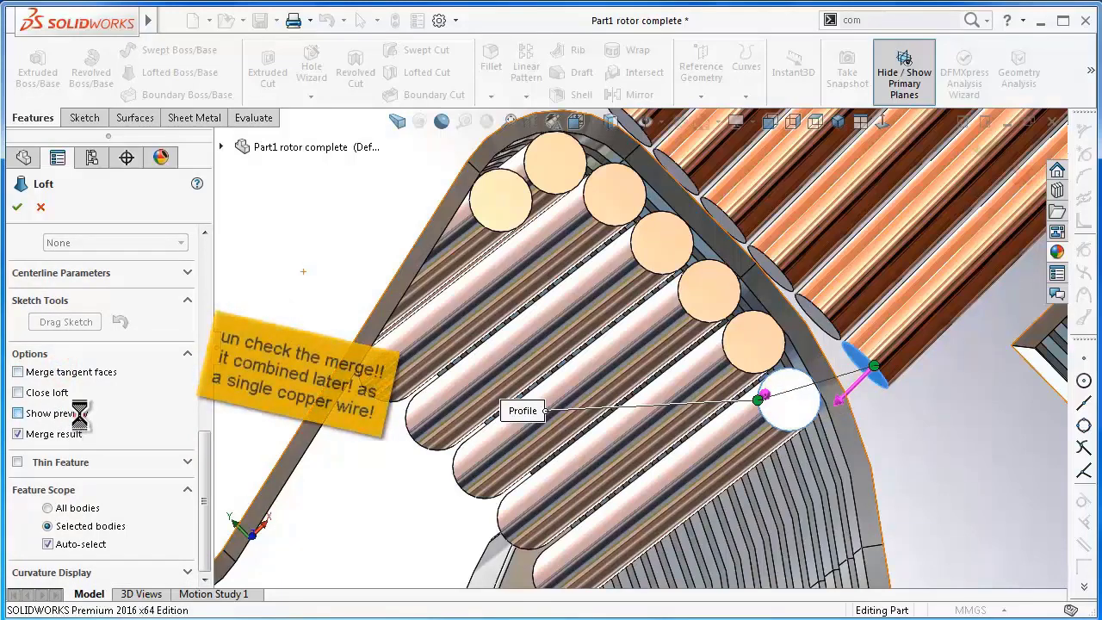
{"action": "left_click", "coordinate": [69, 434]}
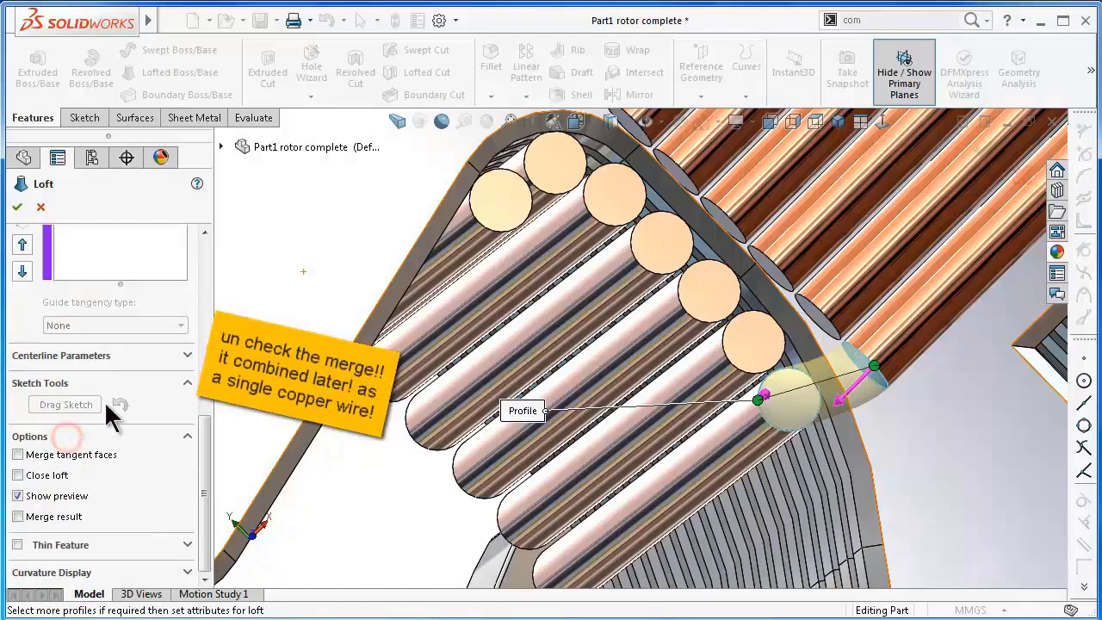
{"action": "left_click", "coordinate": [16, 206]}
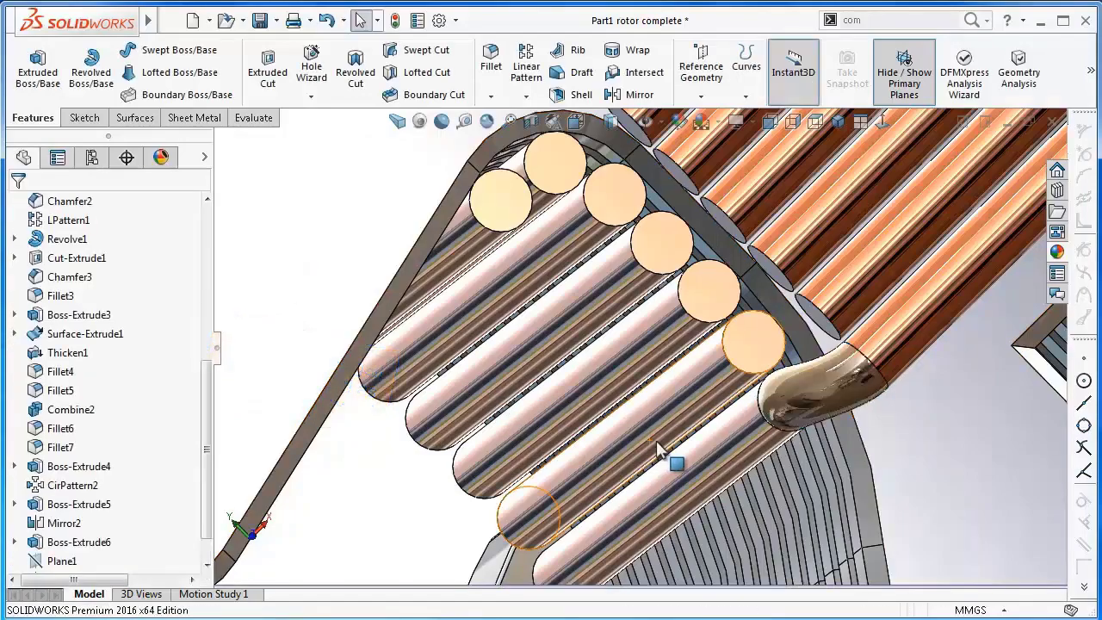
Step: Start a second loft with two neighbouring tube end edges as profiles
{"action": "mouse_move", "coordinate": [770, 455]}
{"action": "middle_mouse_down"}
{"action": "mouse_move", "coordinate": [778, 417]}
{"action": "mouse_move", "coordinate": [810, 368]}
{"action": "middle_mouse_up"}
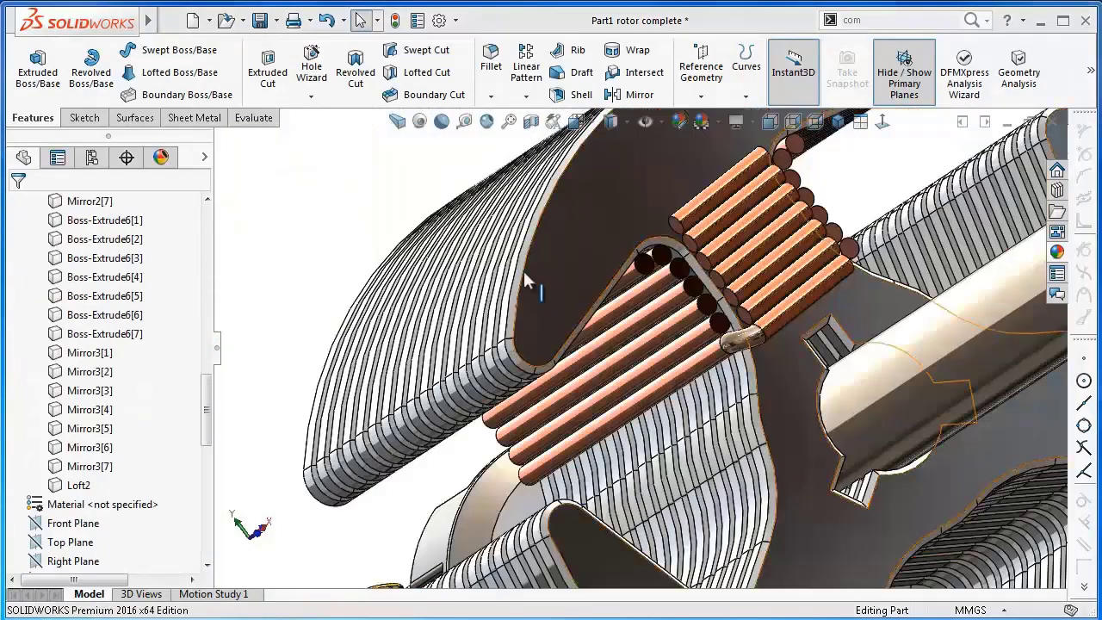
{"action": "scroll", "coordinate": [644, 340], "scroll_direction": "down", "scroll_amount": 5}
{"action": "scroll", "coordinate": [647, 340], "scroll_direction": "down", "scroll_amount": 4}
{"action": "scroll", "coordinate": [648, 340], "scroll_direction": "down", "scroll_amount": 2}
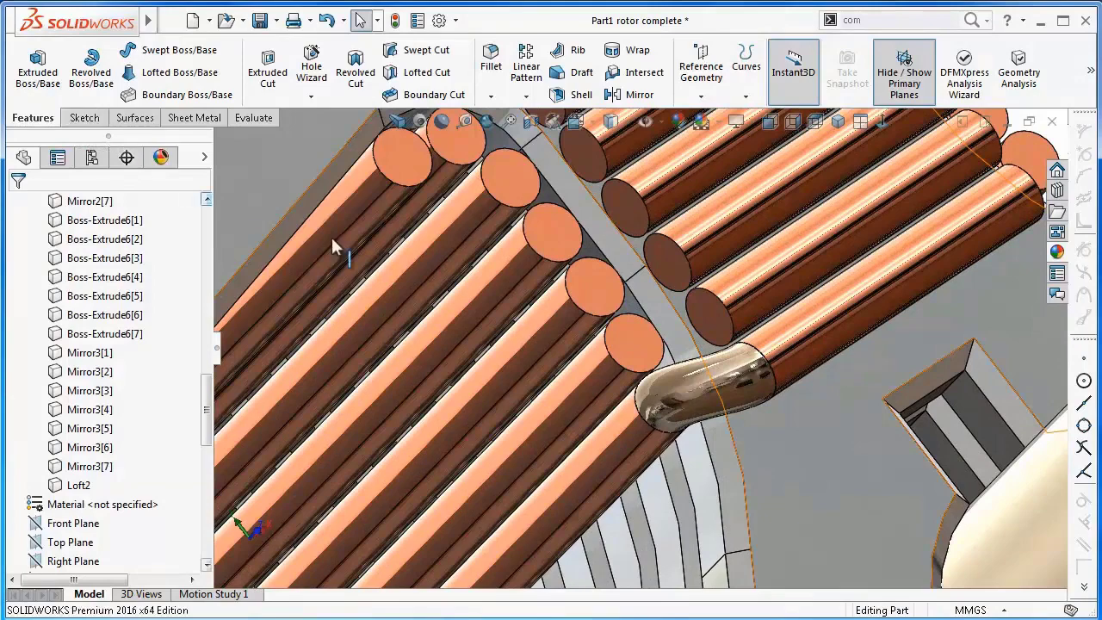
{"action": "left_click", "coordinate": [171, 74]}
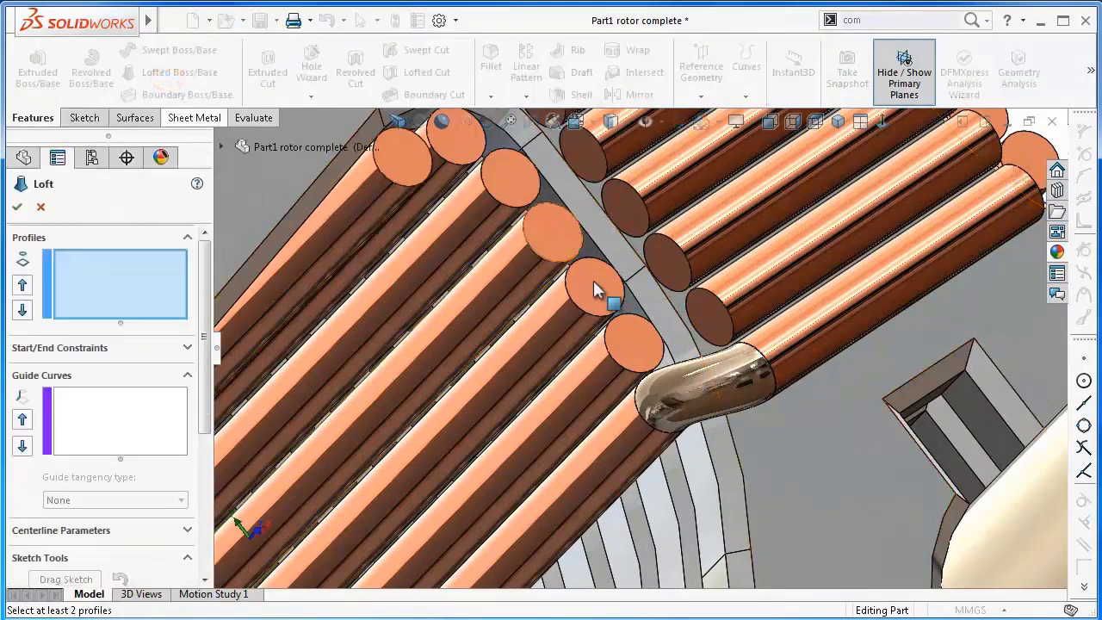
{"action": "left_click", "coordinate": [732, 324]}
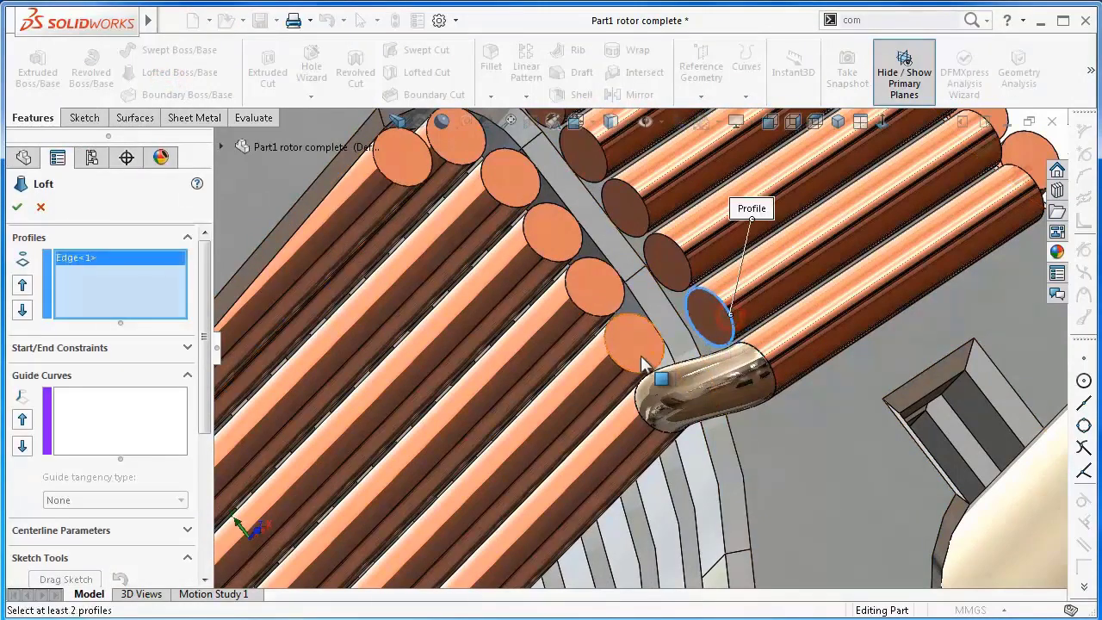
{"action": "left_click", "coordinate": [627, 369]}
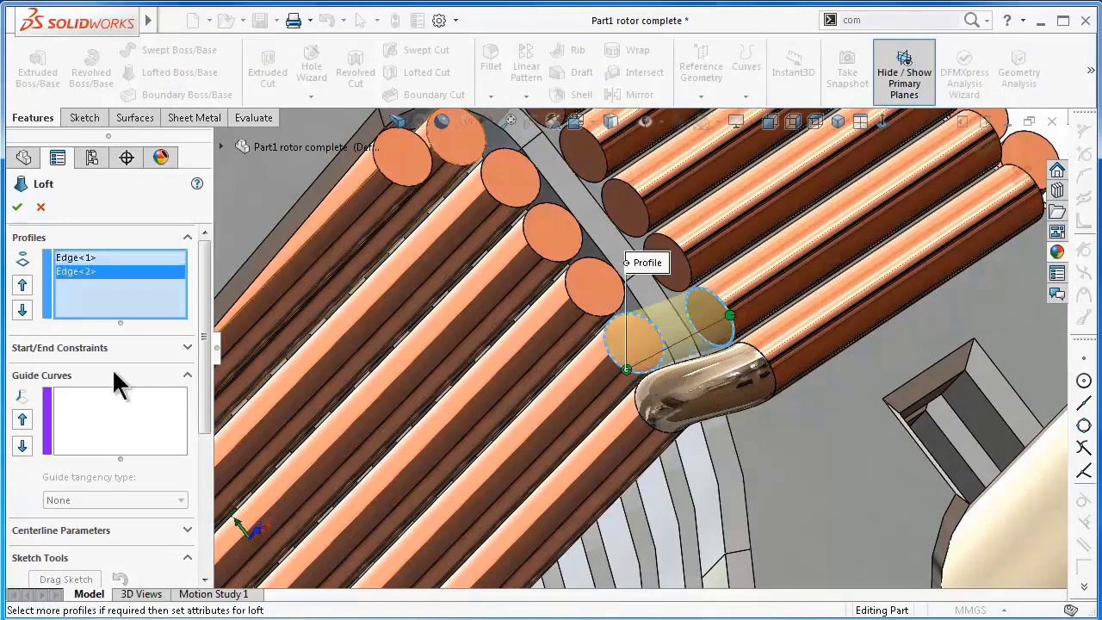
Step: Set the loft's Start and End constraints to Normal To Profile
{"action": "left_click_drag", "start_coordinate": [204, 342], "coordinate": [206, 394]}
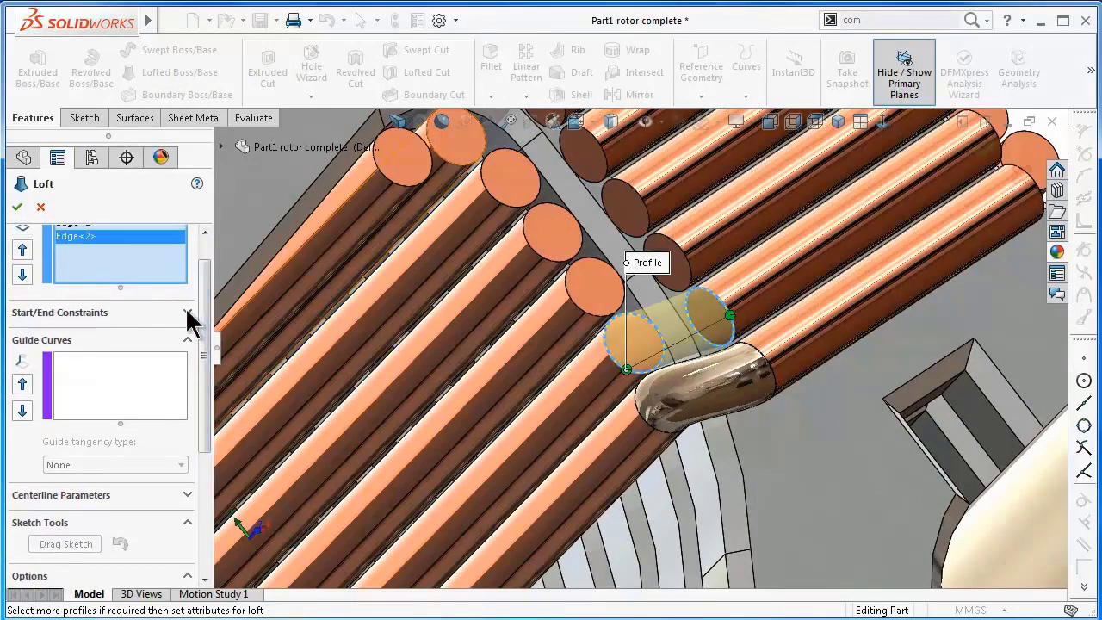
{"action": "left_click", "coordinate": [186, 313]}
{"action": "left_click", "coordinate": [126, 353]}
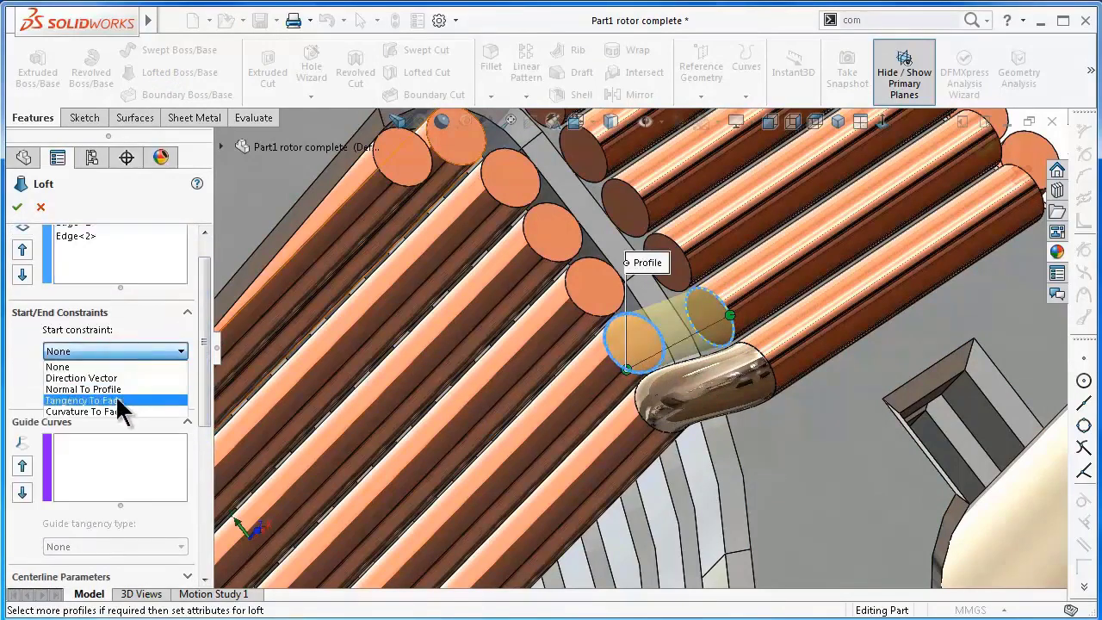
{"action": "left_click", "coordinate": [117, 391]}
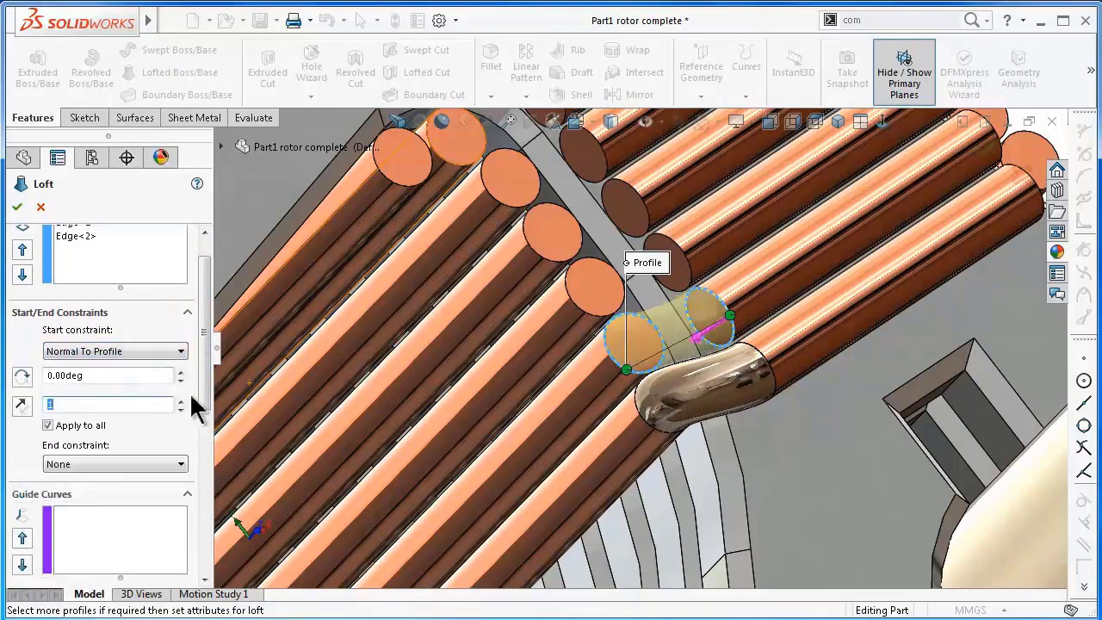
{"action": "scroll", "coordinate": [198, 405], "scroll_direction": "down", "scroll_amount": 2}
{"action": "left_click", "coordinate": [126, 403]}
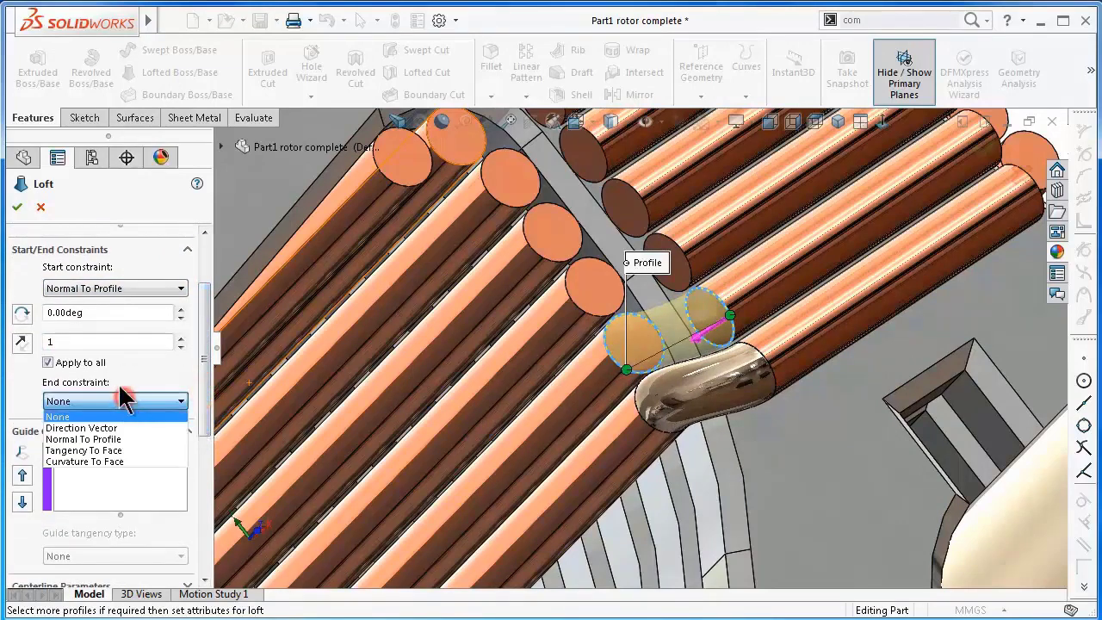
{"action": "left_click", "coordinate": [127, 439]}
Step: Uncheck Merge tangent faces and Merge result so Loft3 stays a separate body
{"action": "scroll", "coordinate": [198, 465], "scroll_direction": "down", "scroll_amount": 1}
{"action": "scroll", "coordinate": [198, 465], "scroll_direction": "down", "scroll_amount": 3}
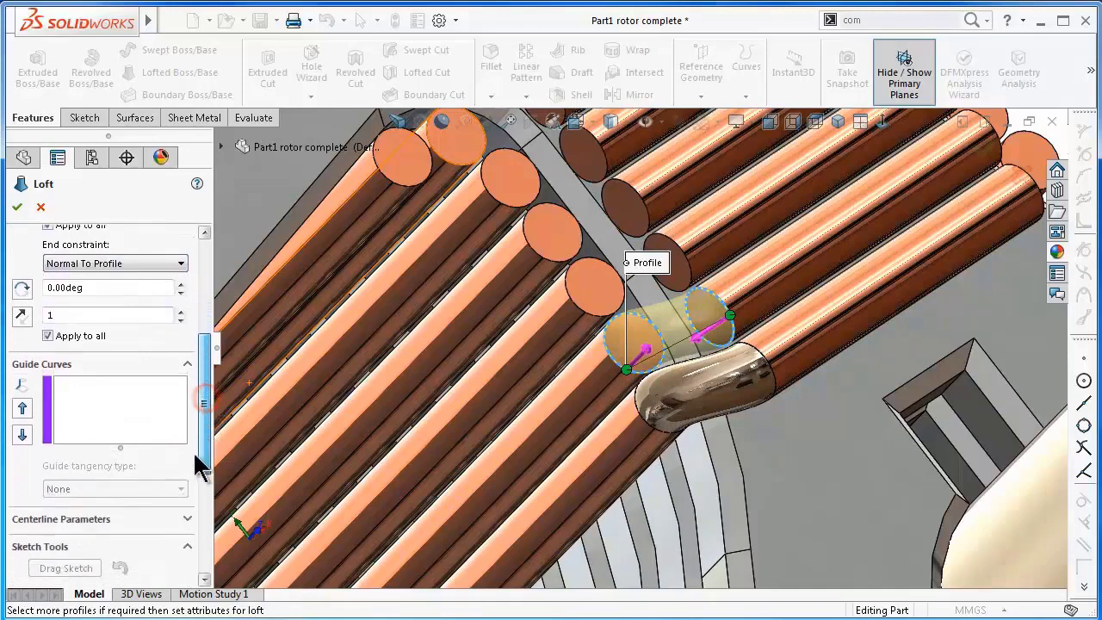
{"action": "left_click_drag", "start_coordinate": [197, 458], "coordinate": [198, 546]}
{"action": "left_click", "coordinate": [98, 407]}
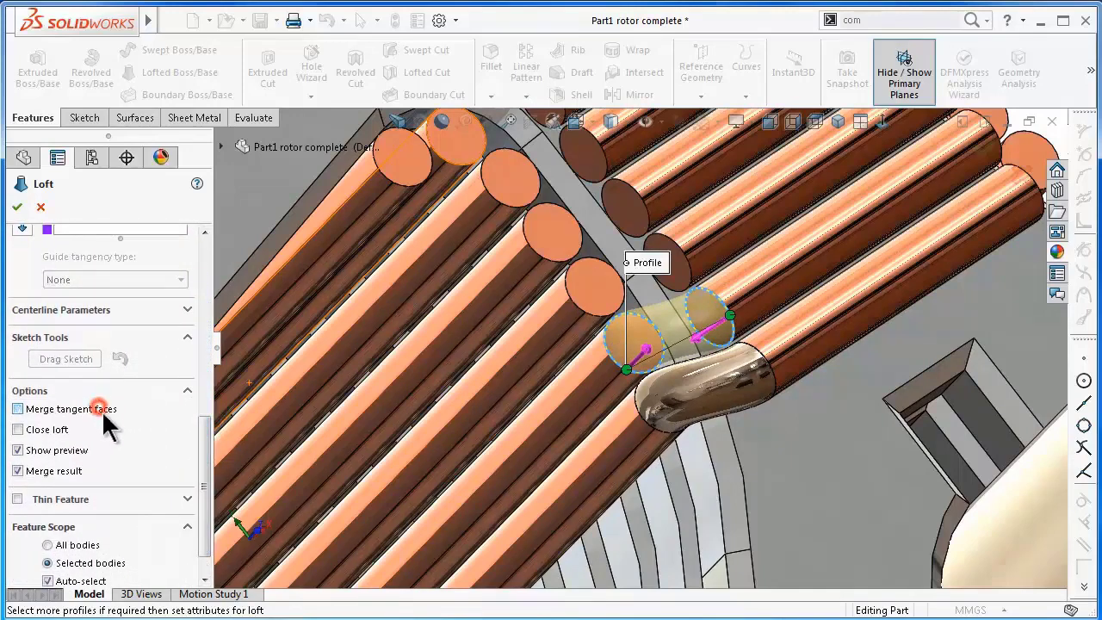
{"action": "left_click", "coordinate": [54, 471]}
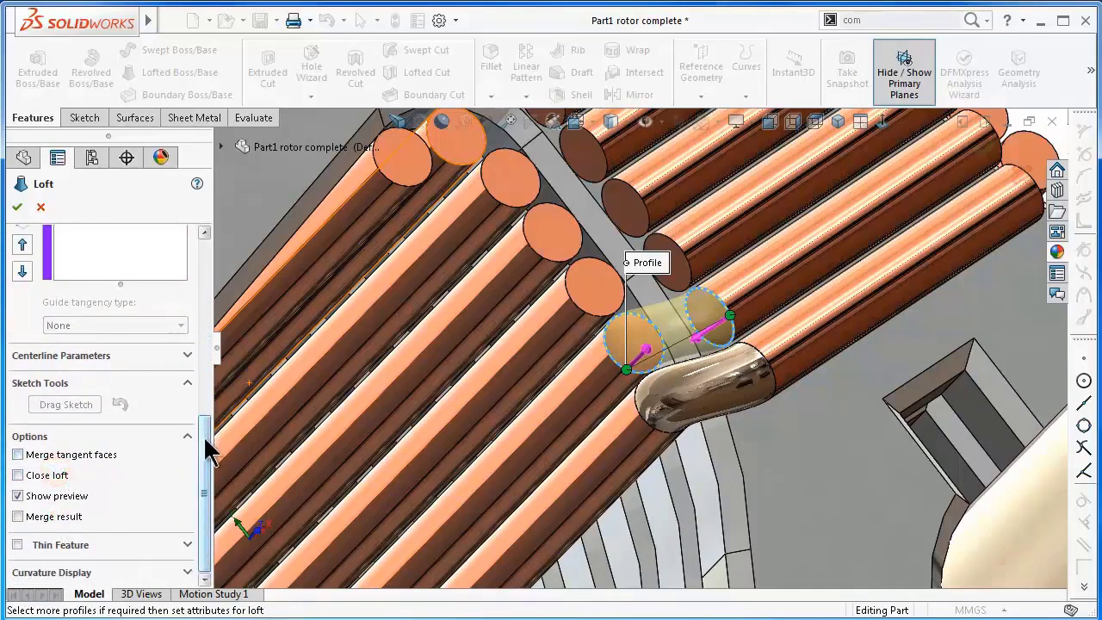
{"action": "left_click", "coordinate": [67, 516]}
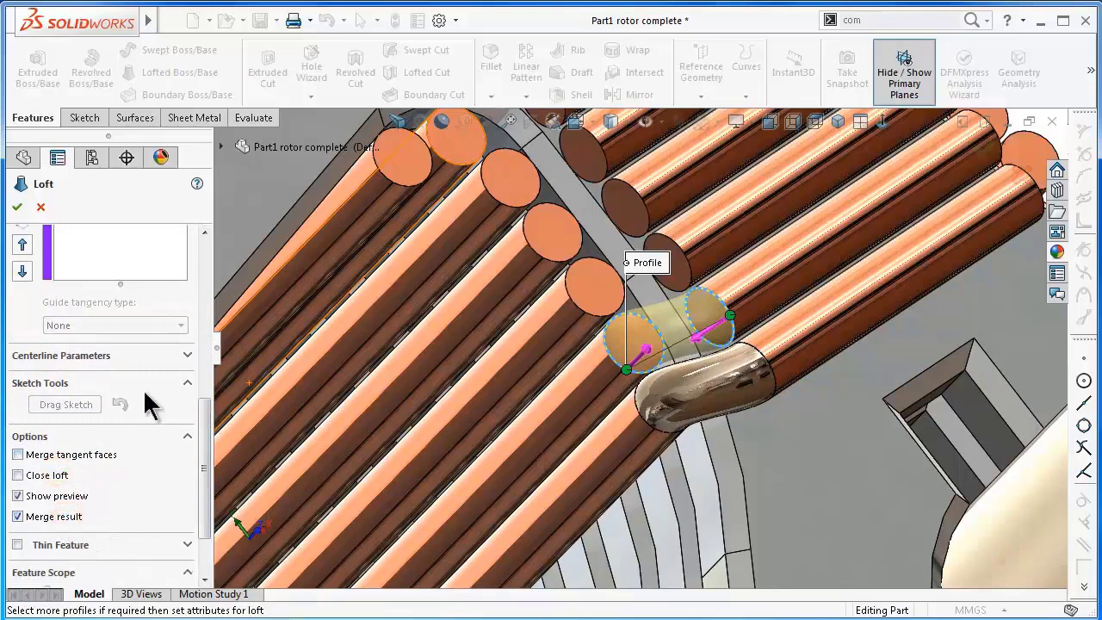
{"action": "left_click", "coordinate": [68, 516]}
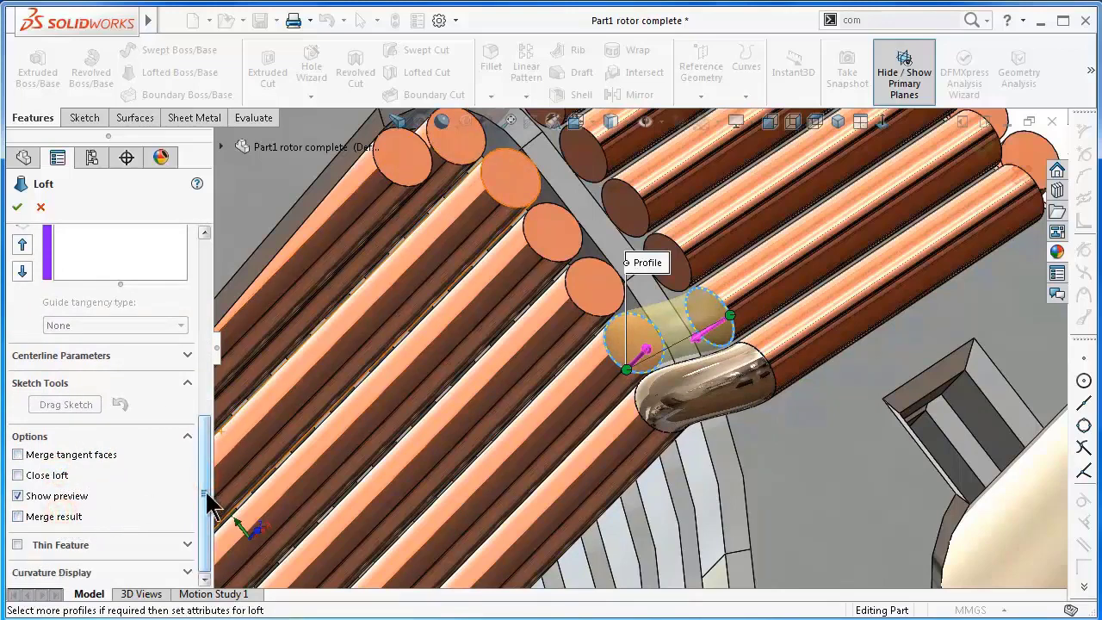
{"action": "left_click_drag", "start_coordinate": [206, 498], "coordinate": [209, 296]}
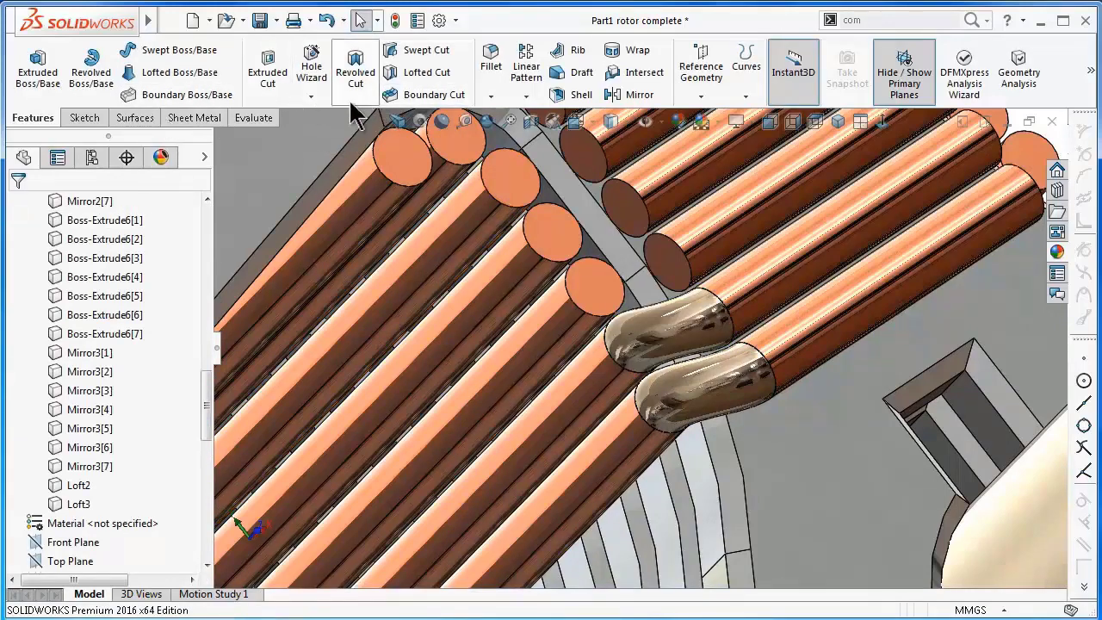
Step: Loft between the next two strand end edges, Normal To Profile at both ends
{"action": "left_click", "coordinate": [172, 73]}
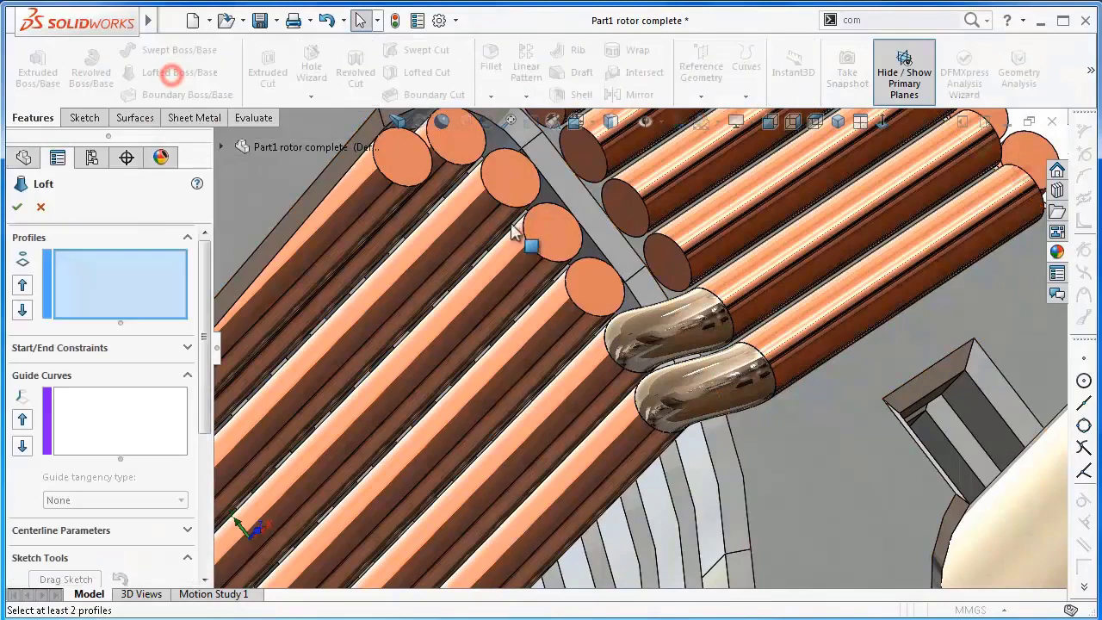
{"action": "left_click", "coordinate": [682, 256]}
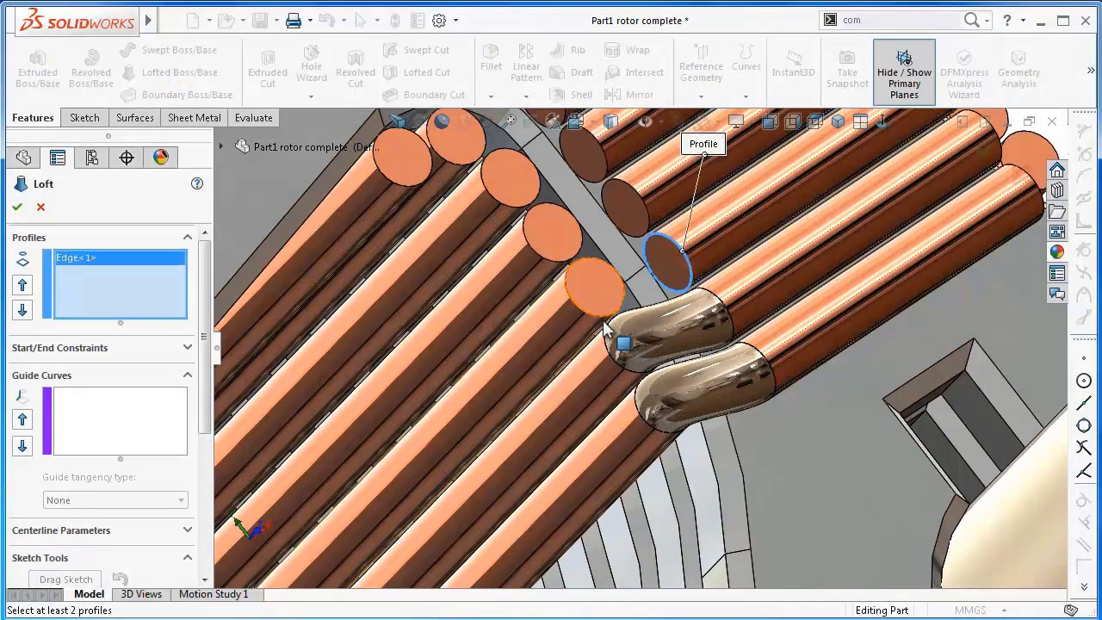
{"action": "left_click", "coordinate": [602, 315]}
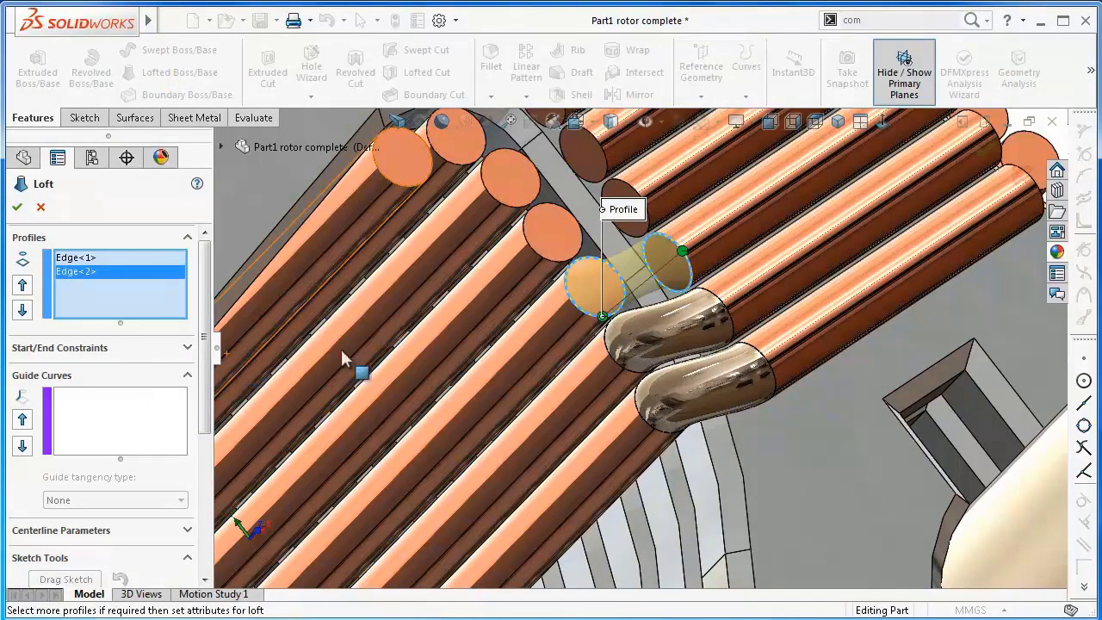
{"action": "left_click", "coordinate": [187, 347]}
{"action": "left_click", "coordinate": [111, 387]}
{"action": "left_click", "coordinate": [106, 415]}
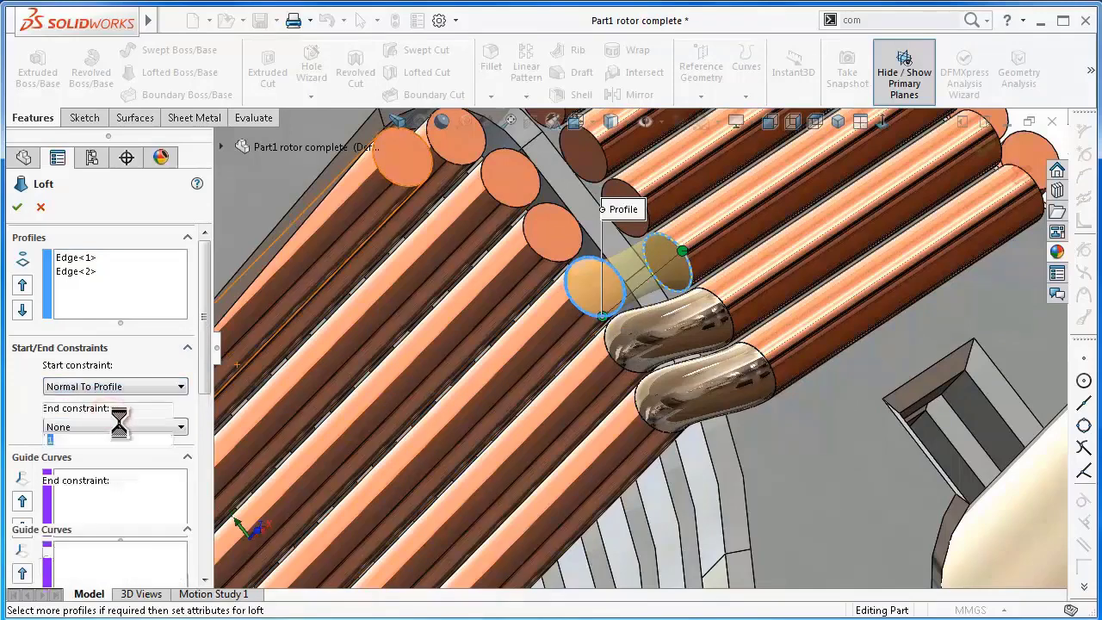
{"action": "left_click", "coordinate": [153, 498]}
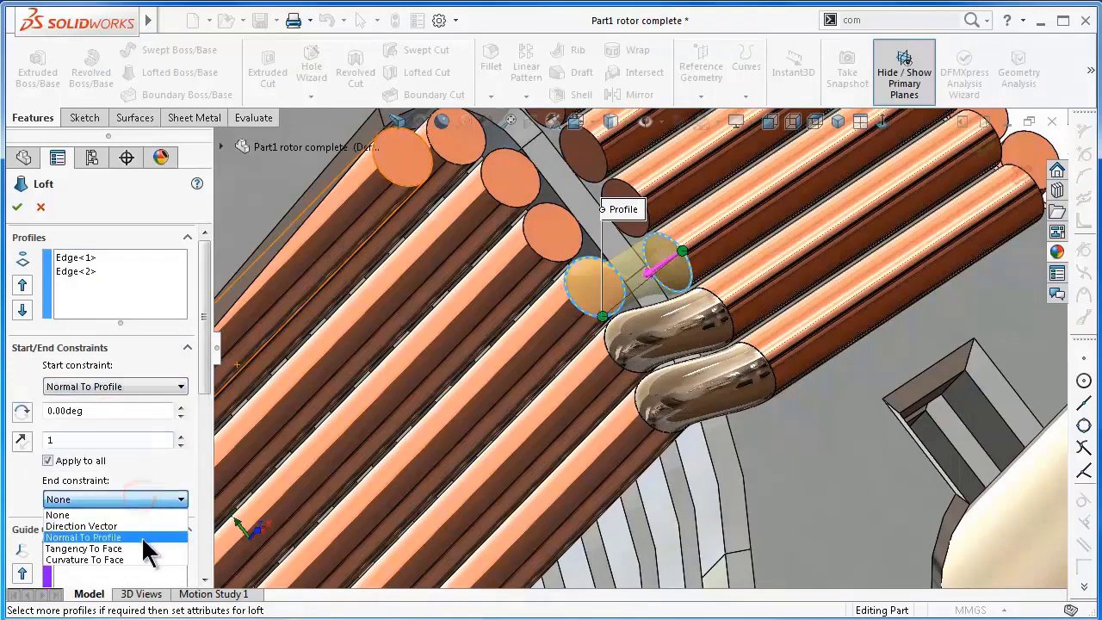
{"action": "left_click", "coordinate": [142, 537]}
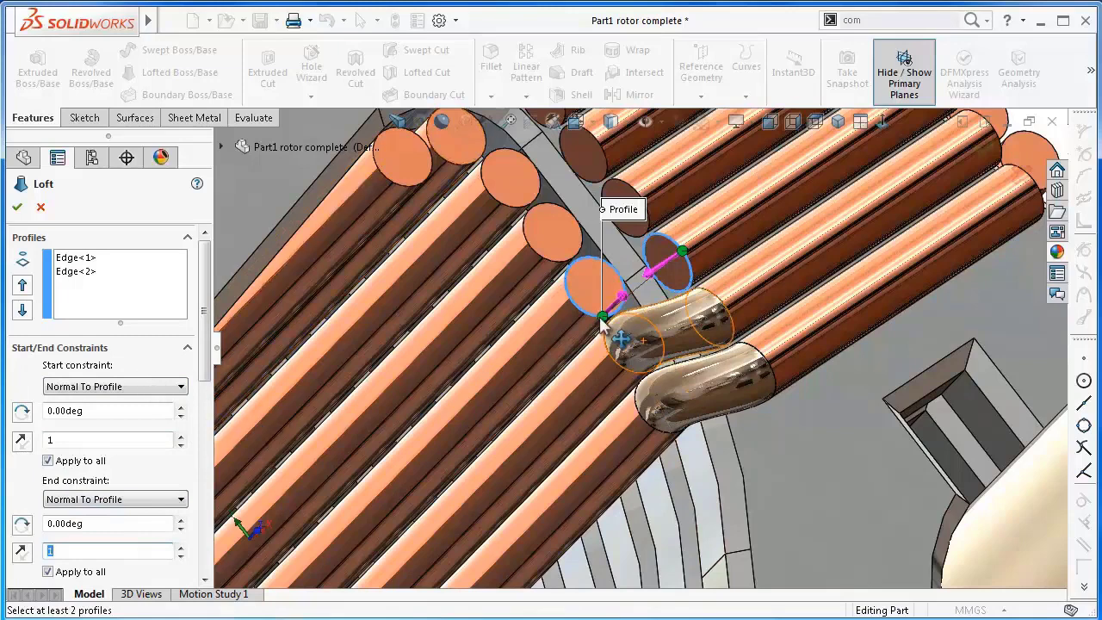
Step: Adjust the loft connector points and uncheck Merge tangent faces and Merge result
{"action": "left_click_drag", "start_coordinate": [603, 318], "coordinate": [576, 306]}
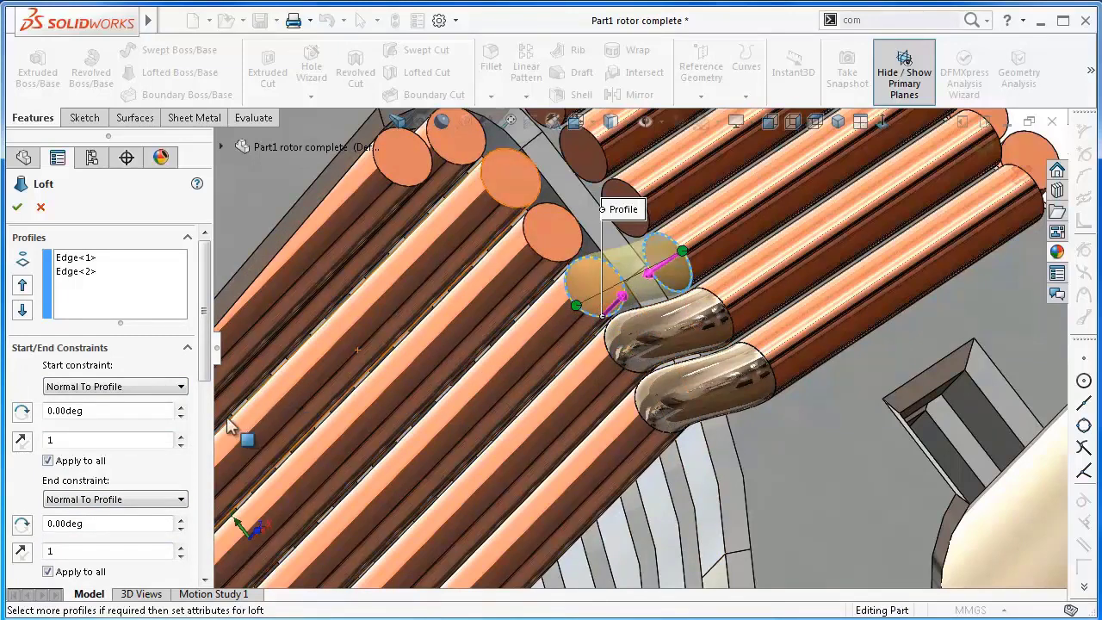
{"action": "left_click_drag", "start_coordinate": [207, 349], "coordinate": [215, 530]}
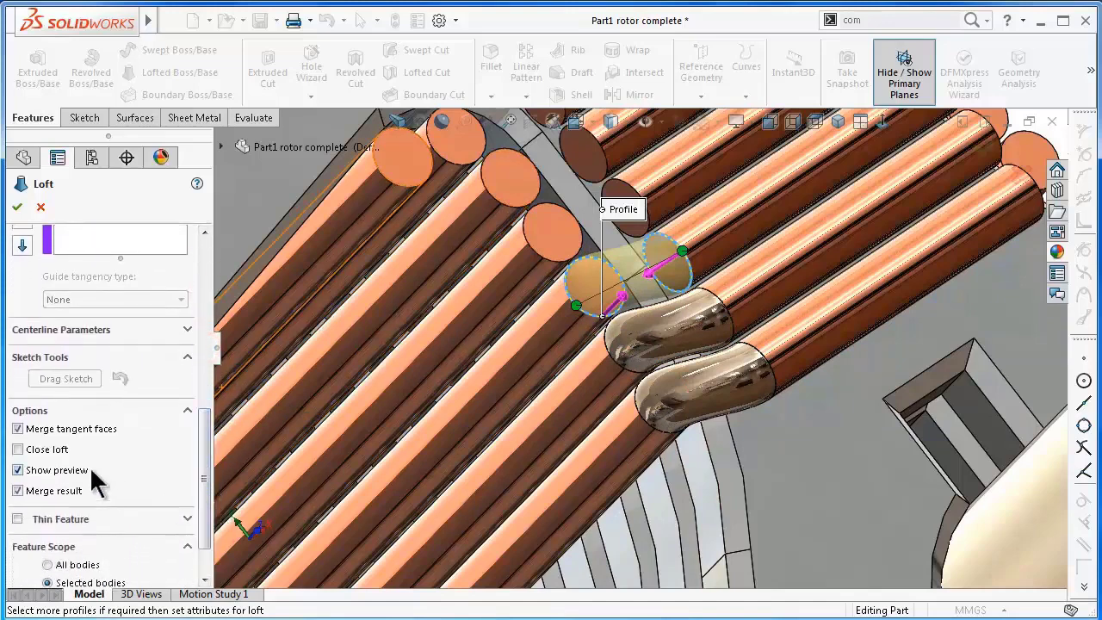
{"action": "left_click", "coordinate": [79, 431]}
{"action": "left_click", "coordinate": [71, 490]}
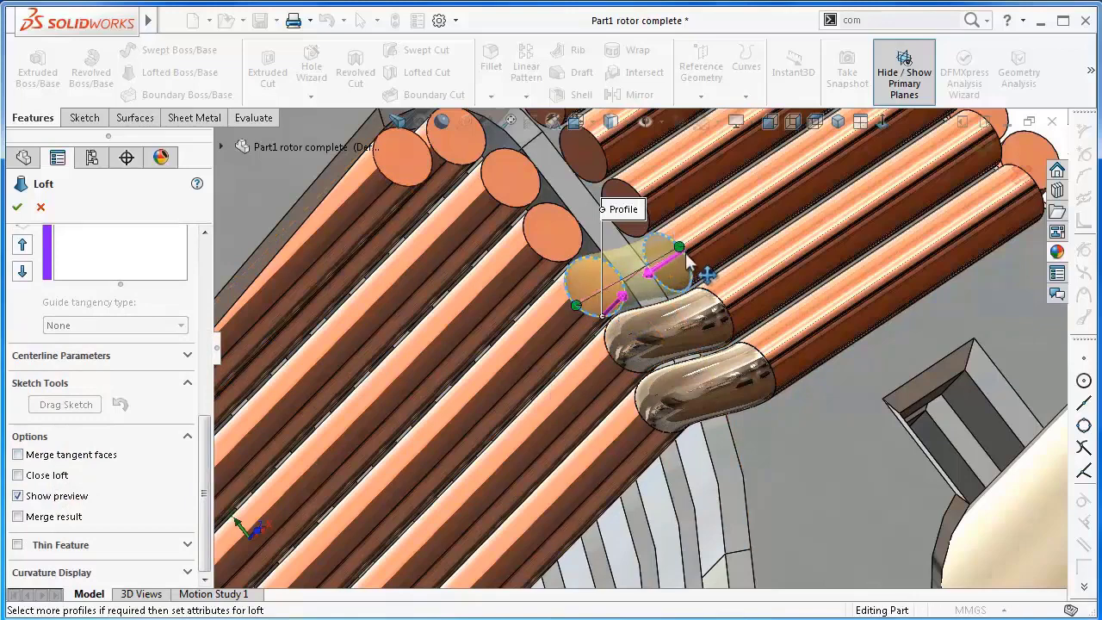
{"action": "left_click_drag", "start_coordinate": [684, 254], "coordinate": [693, 265]}
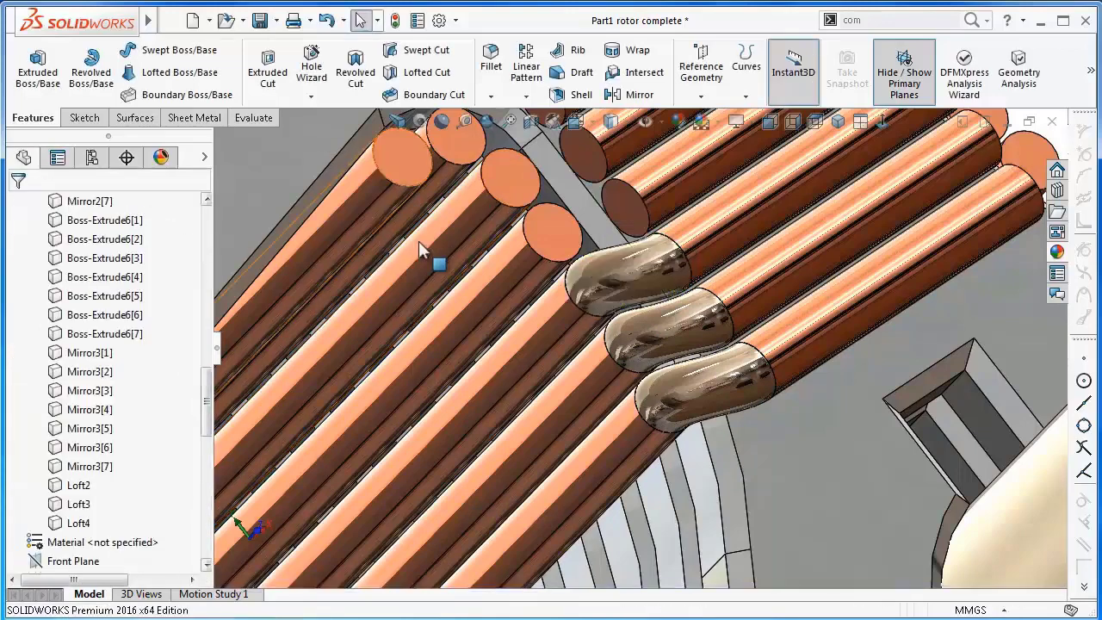
Step: Loft from the next pair of strand end edges with the start Normal To Profile
{"action": "left_click", "coordinate": [160, 72]}
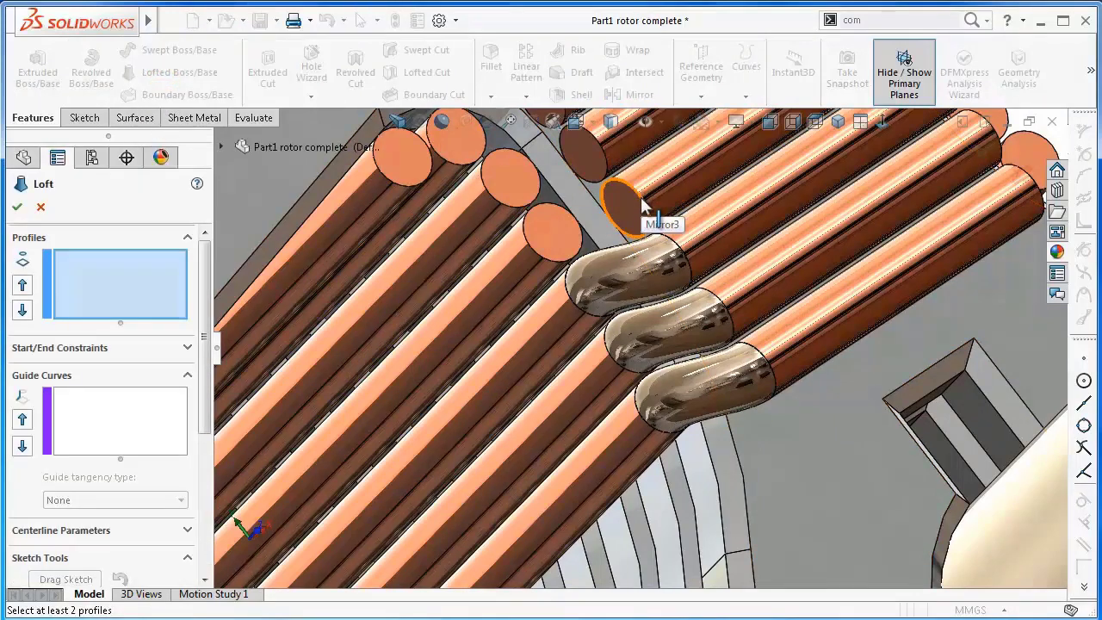
{"action": "left_click", "coordinate": [641, 204]}
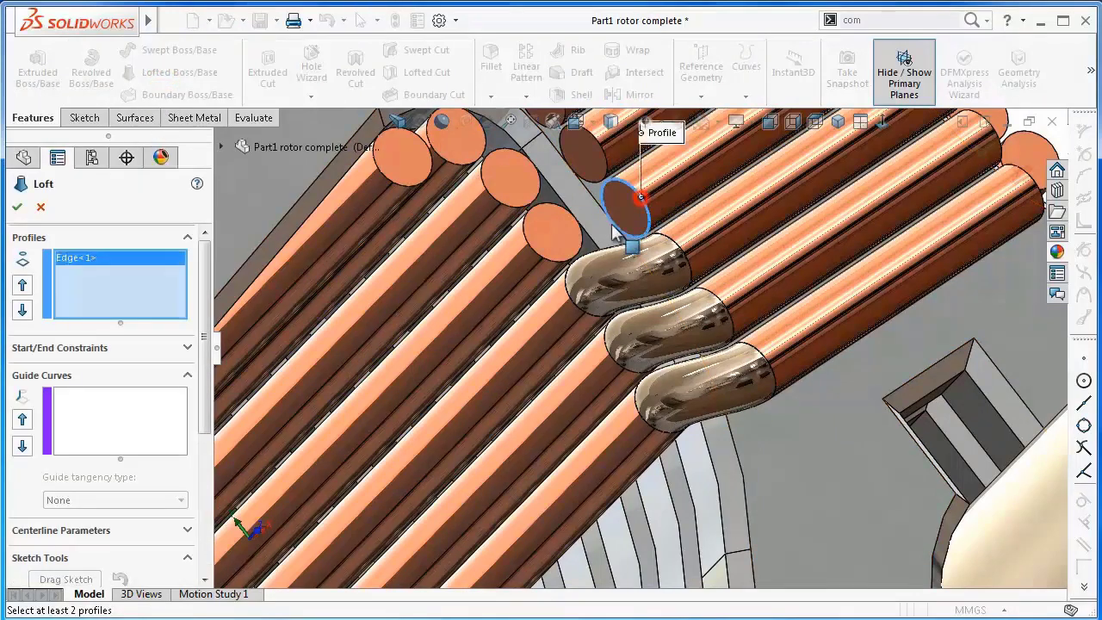
{"action": "left_click", "coordinate": [546, 255]}
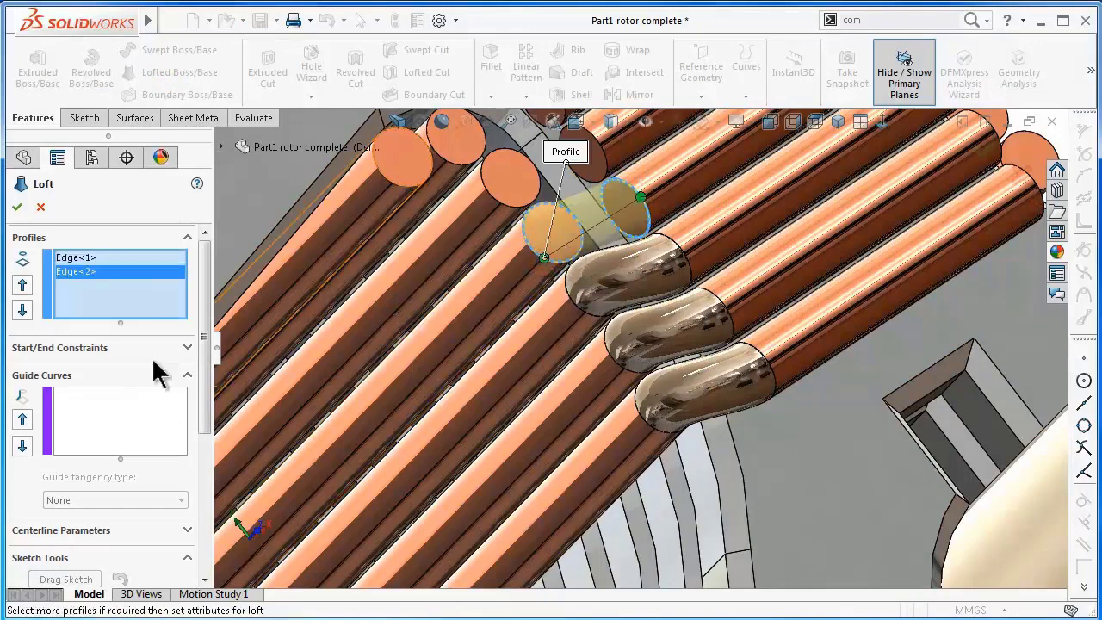
{"action": "left_click", "coordinate": [186, 347]}
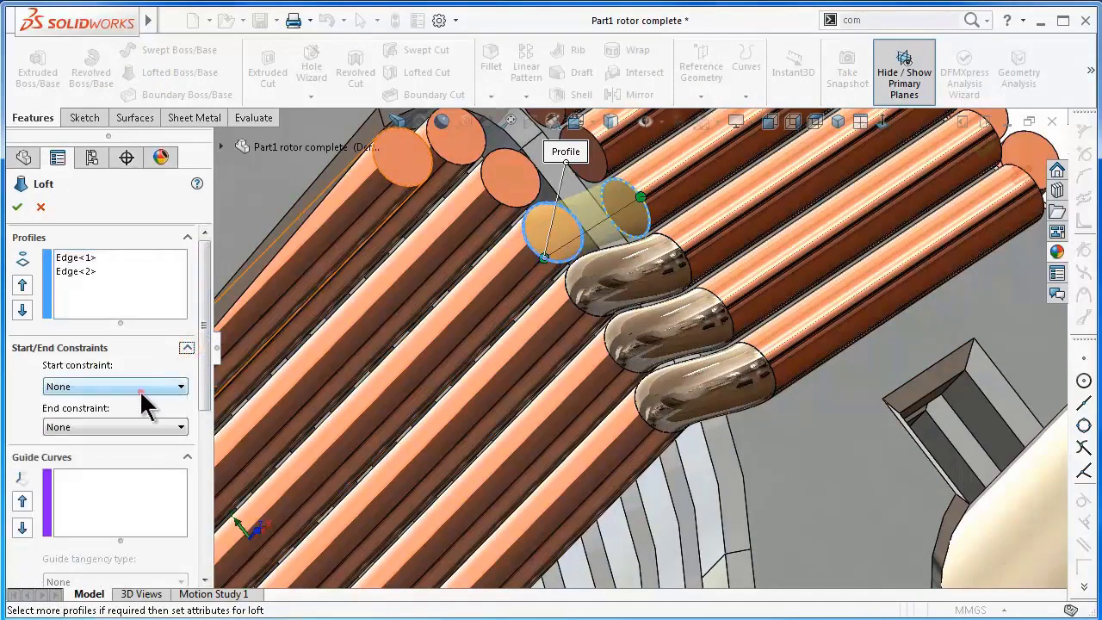
{"action": "left_click", "coordinate": [143, 393]}
{"action": "left_click", "coordinate": [135, 426]}
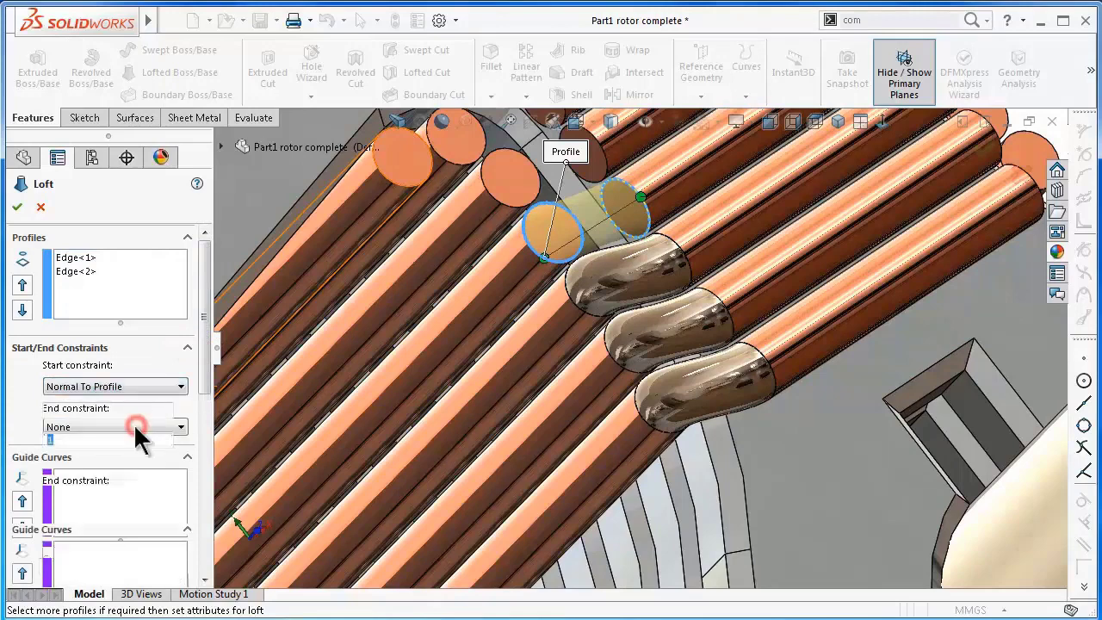
Step: Set the end constraint to Normal To Profile and uncheck Merge result
{"action": "scroll", "coordinate": [195, 384], "scroll_direction": "down", "scroll_amount": 5}
{"action": "left_click", "coordinate": [109, 362]}
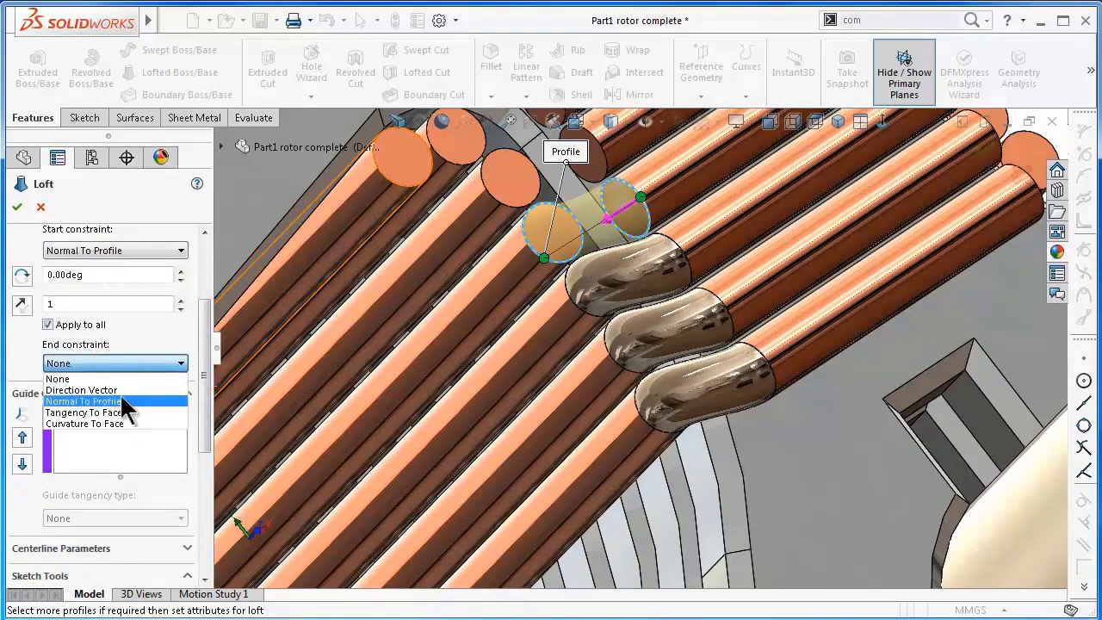
{"action": "left_click", "coordinate": [182, 401]}
{"action": "left_click_drag", "start_coordinate": [204, 366], "coordinate": [192, 487]}
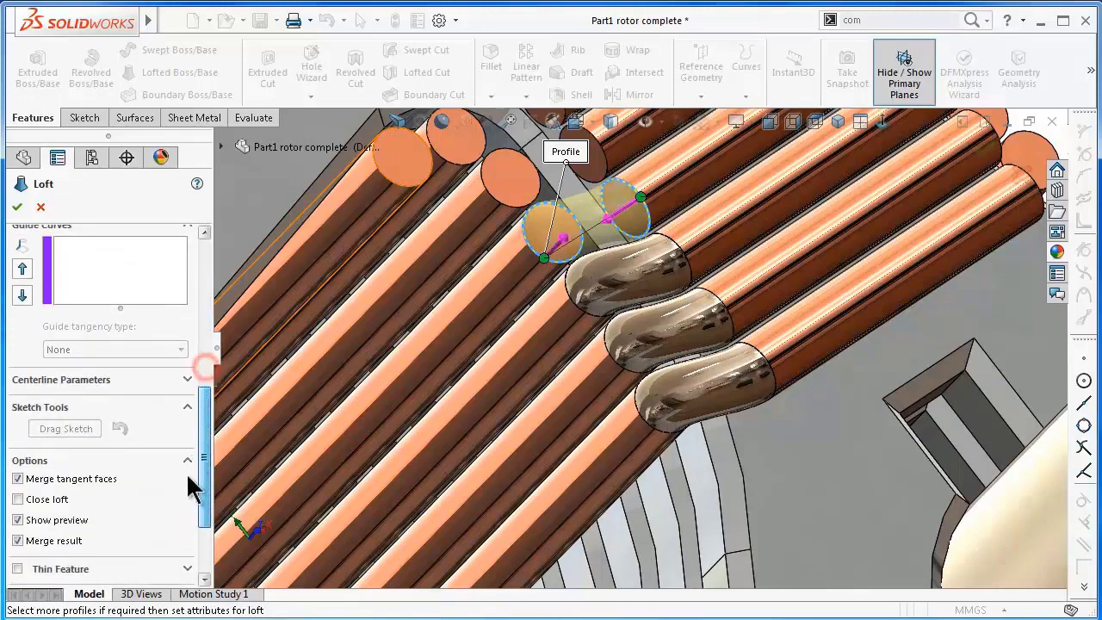
{"action": "scroll", "coordinate": [184, 495], "scroll_direction": "down", "scroll_amount": 3}
{"action": "left_click", "coordinate": [58, 442]}
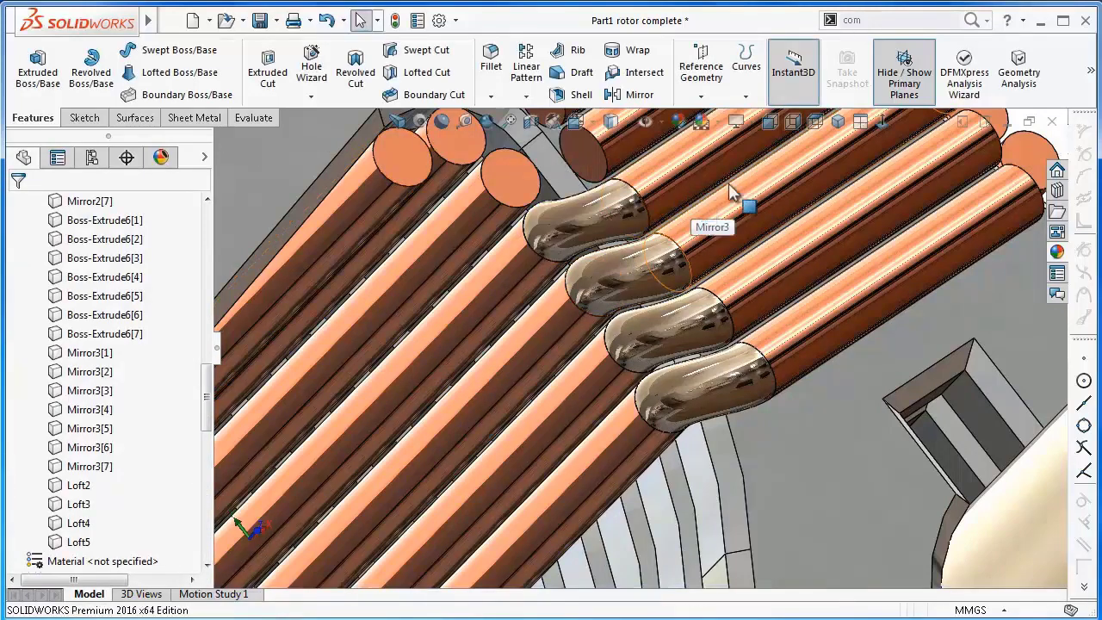
Step: Loft between the next two strand end edges with the start Normal To Profile
{"action": "left_click", "coordinate": [151, 76]}
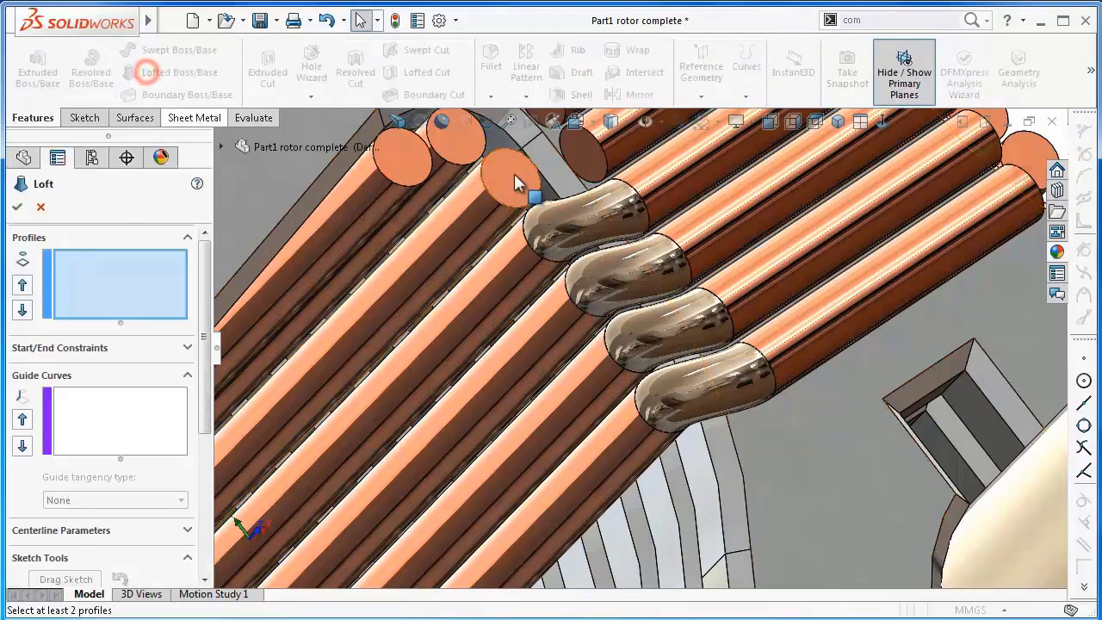
{"action": "left_click", "coordinate": [605, 155]}
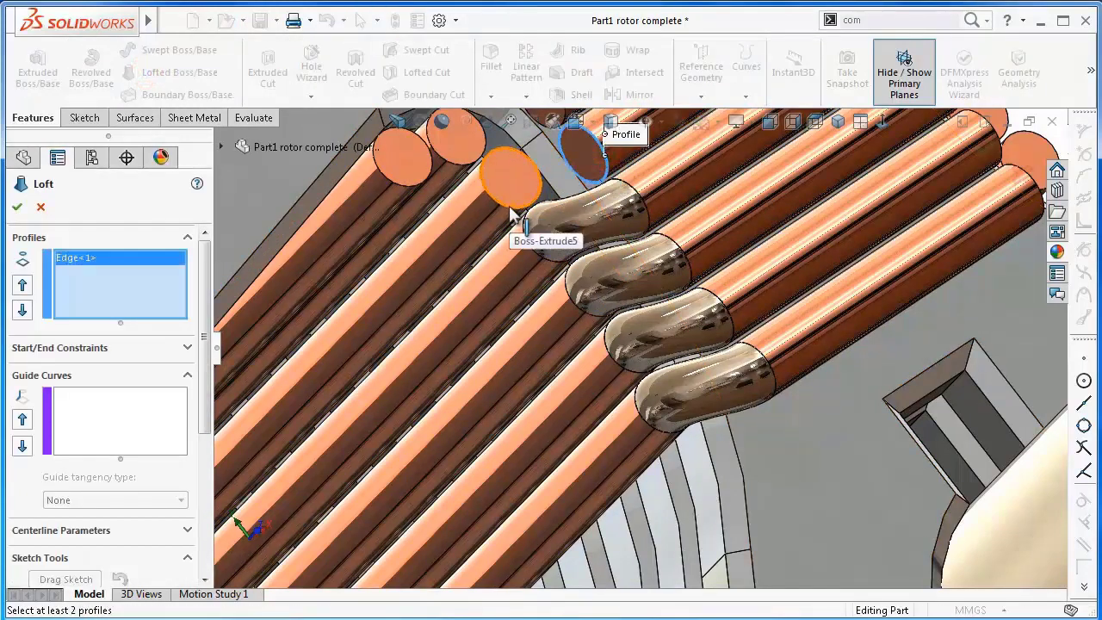
{"action": "left_click", "coordinate": [508, 205]}
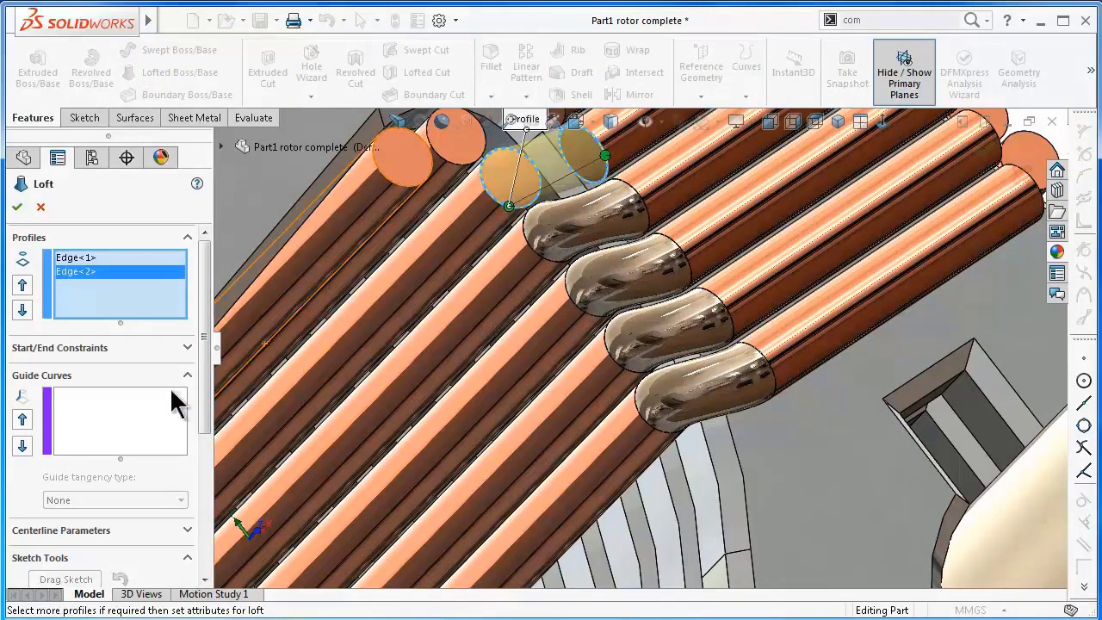
{"action": "left_click", "coordinate": [186, 349]}
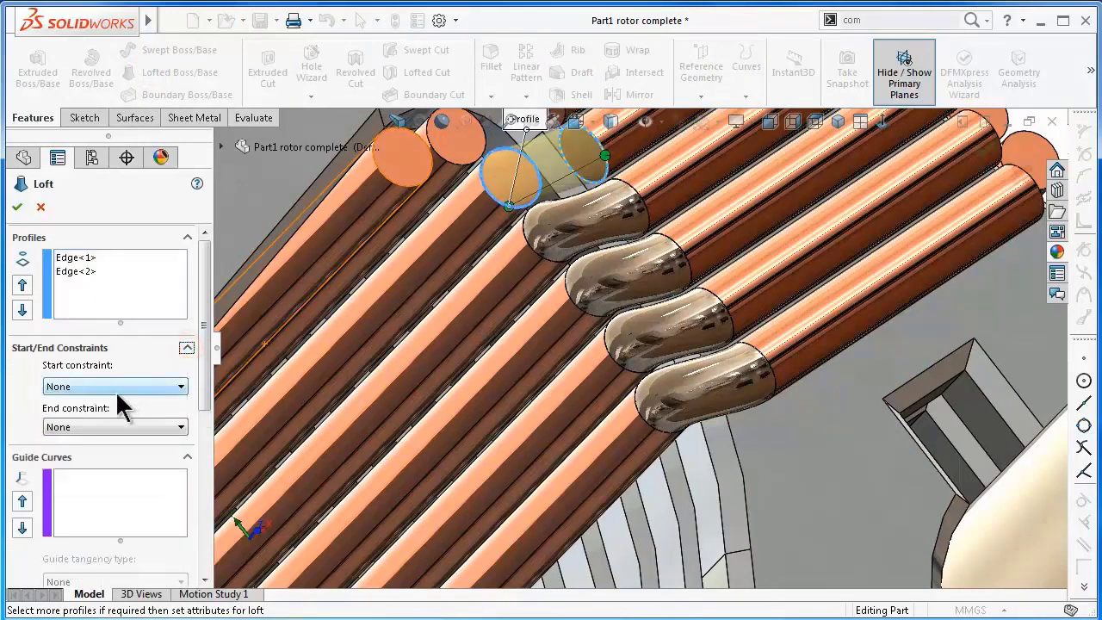
{"action": "left_click", "coordinate": [116, 388]}
{"action": "left_click", "coordinate": [119, 425]}
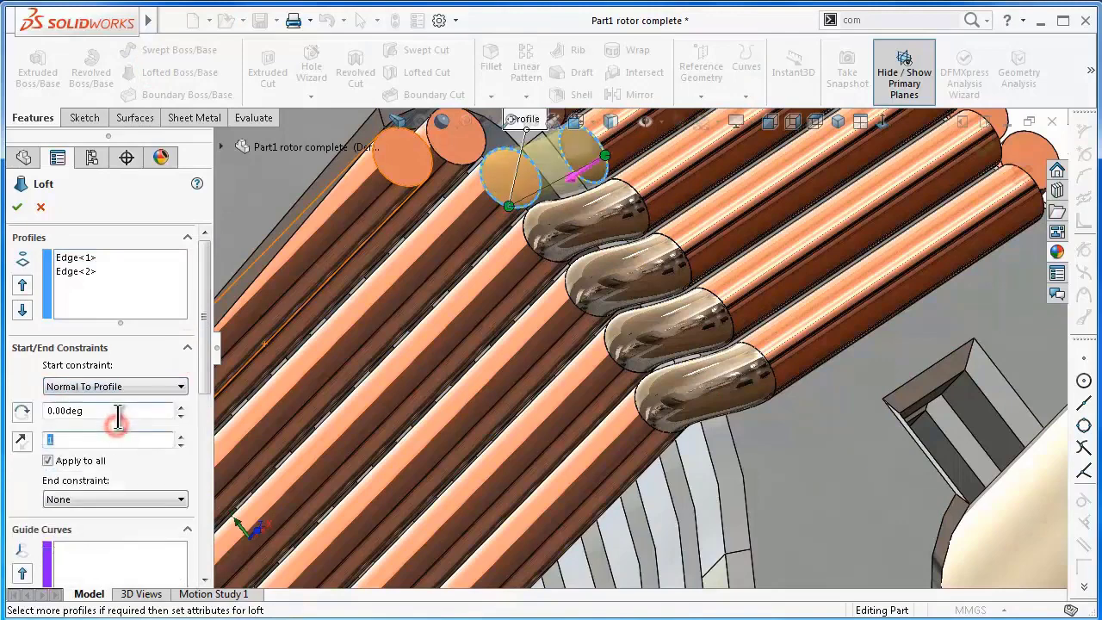
Step: Make the end Normal To Profile, uncheck Merge result, and create Loft6
{"action": "left_click", "coordinate": [123, 497]}
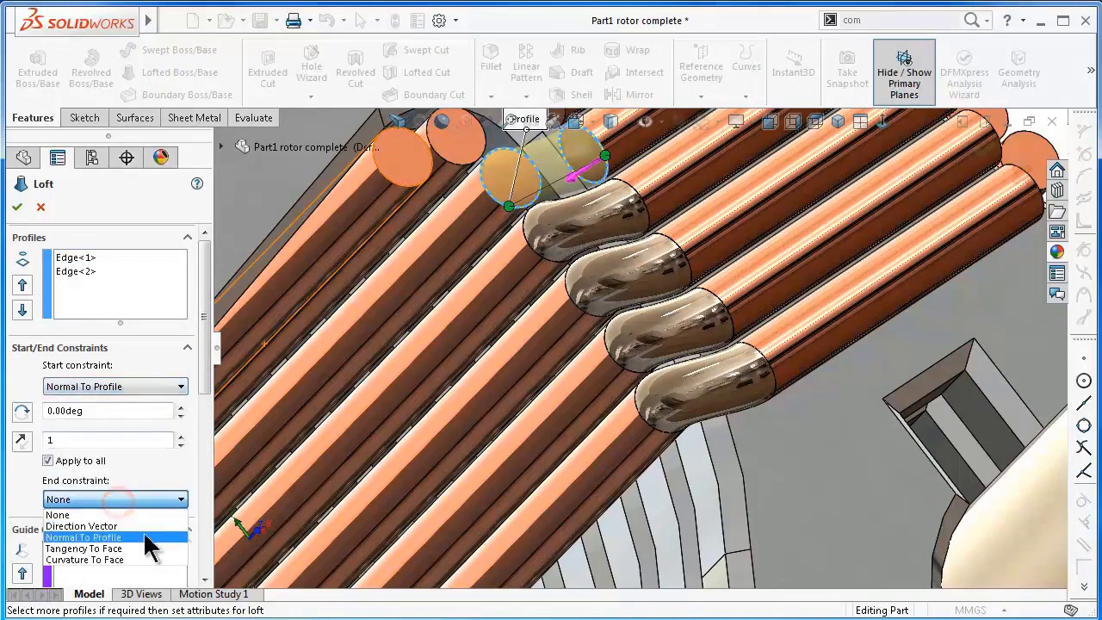
{"action": "left_click", "coordinate": [143, 532]}
{"action": "mouse_move", "coordinate": [206, 354]}
{"action": "left_mouse_down"}
{"action": "mouse_move", "coordinate": [204, 505]}
{"action": "mouse_move", "coordinate": [155, 522]}
{"action": "left_mouse_up"}
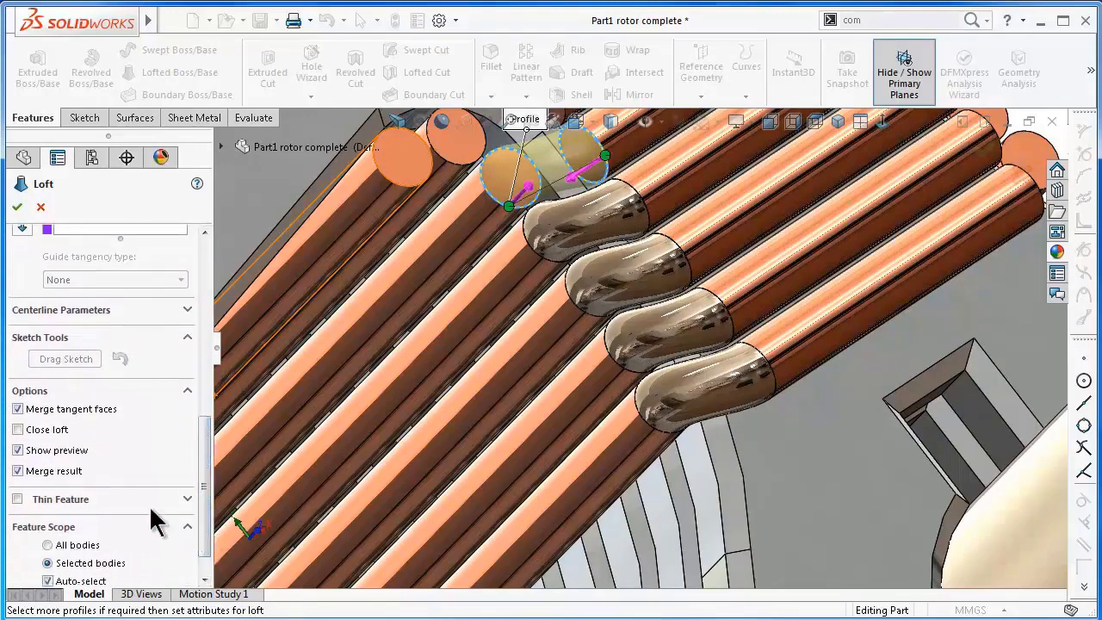
{"action": "left_click", "coordinate": [56, 469]}
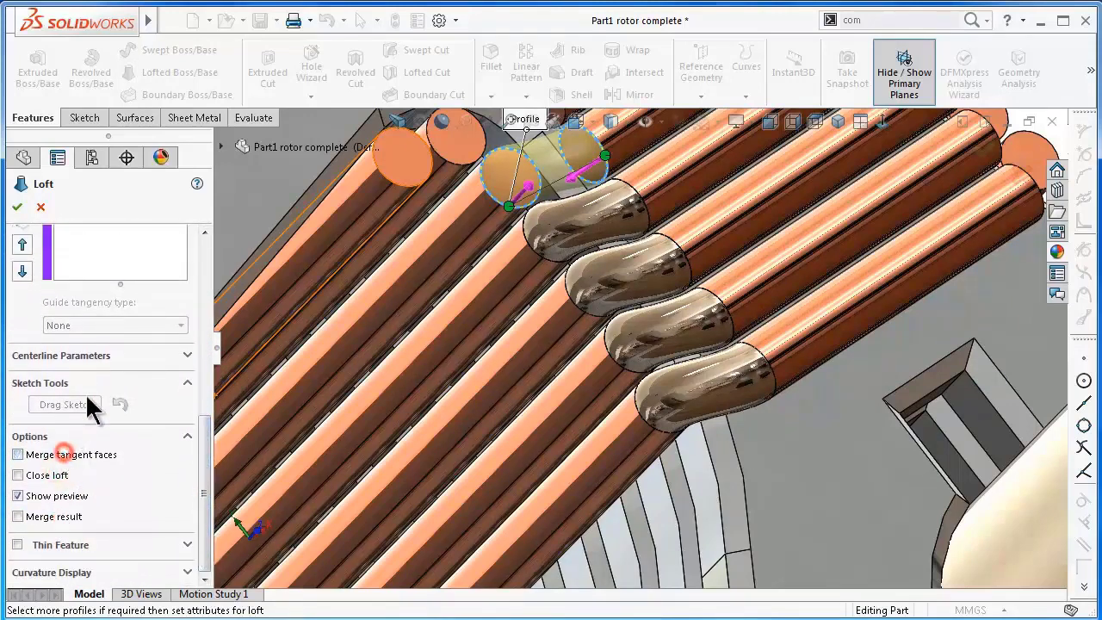
{"action": "left_click", "coordinate": [18, 212]}
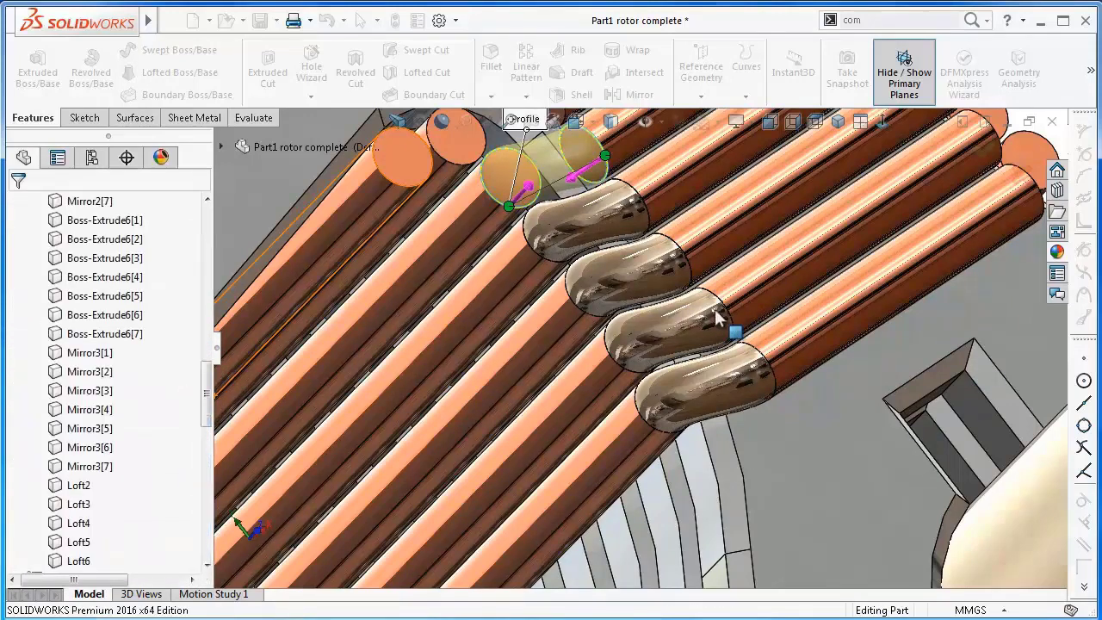
{"action": "middle_click_drag", "start_coordinate": [731, 319], "coordinate": [654, 254]}
{"action": "scroll", "coordinate": [659, 254], "scroll_direction": "up", "scroll_amount": 2}
Step: Start a loft between the topmost pair of strand-end circles
{"action": "scroll", "coordinate": [659, 253], "scroll_direction": "down", "scroll_amount": 3}
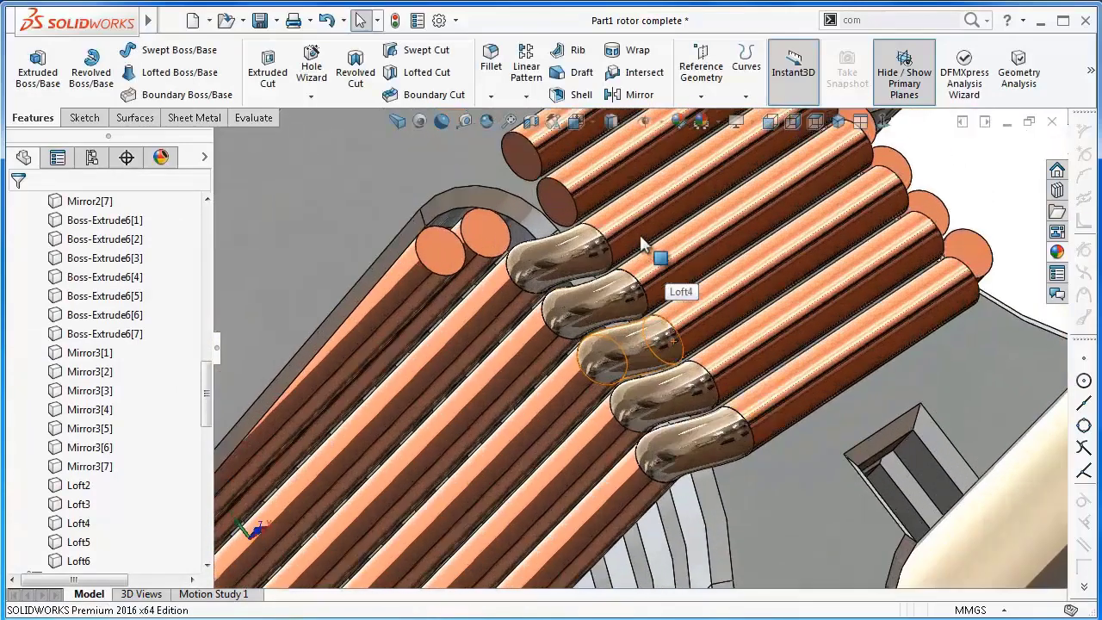
{"action": "scroll", "coordinate": [594, 232], "scroll_direction": "down", "scroll_amount": 2}
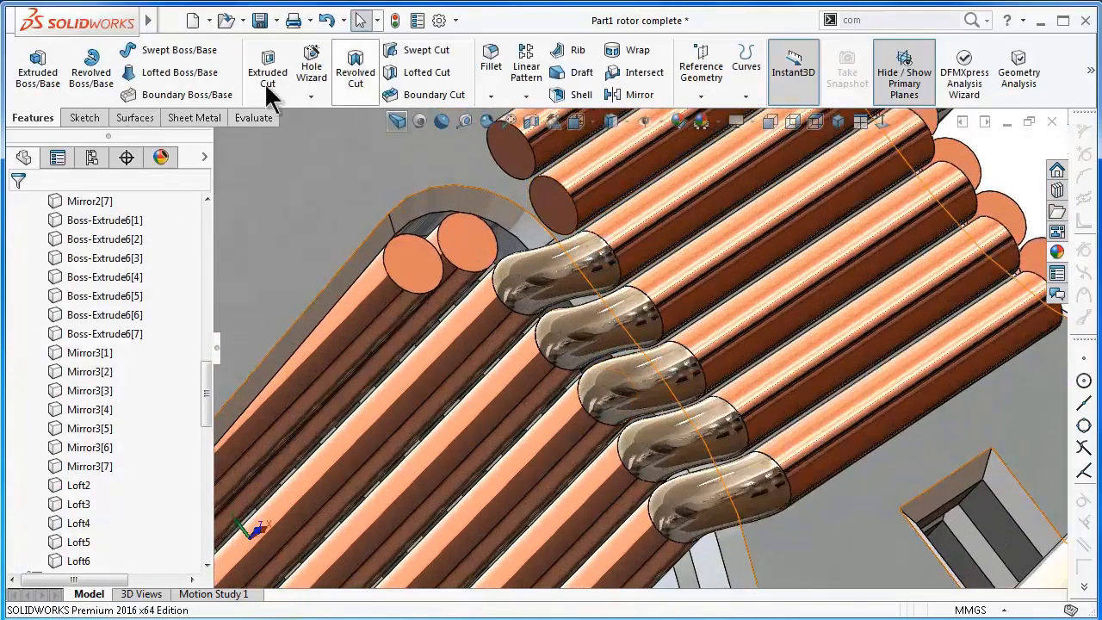
{"action": "left_click", "coordinate": [191, 71]}
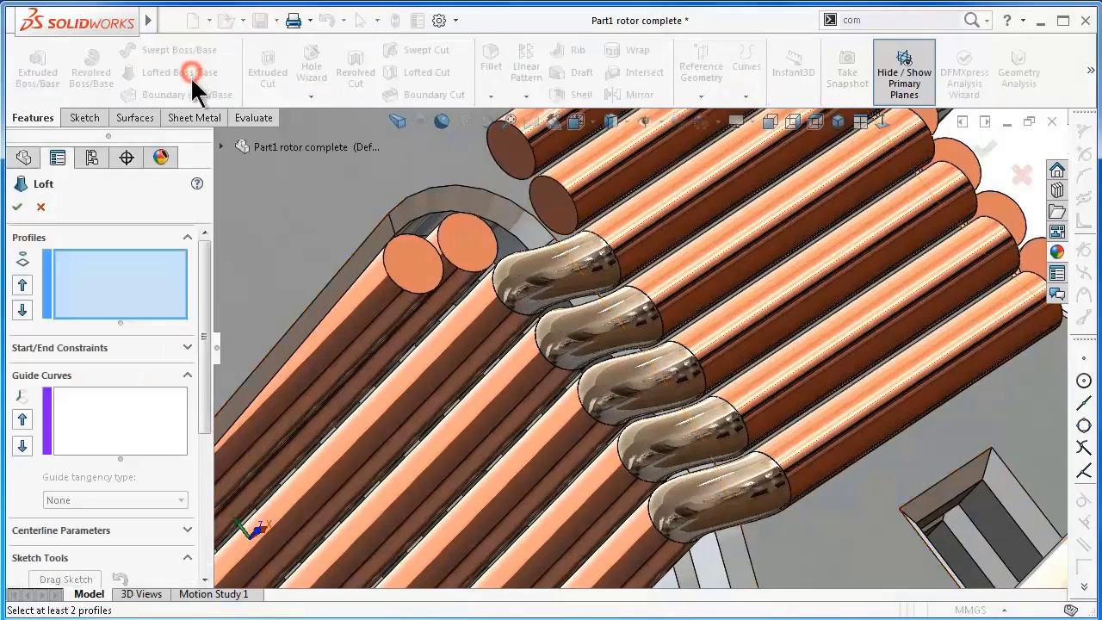
{"action": "left_click", "coordinate": [577, 220]}
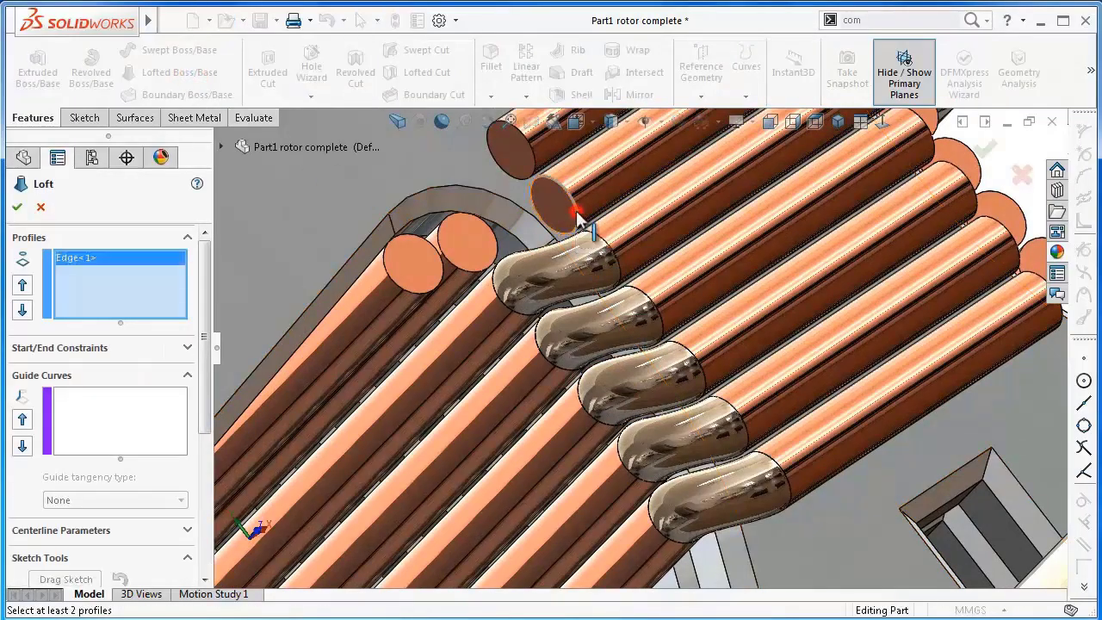
{"action": "left_click", "coordinate": [478, 277]}
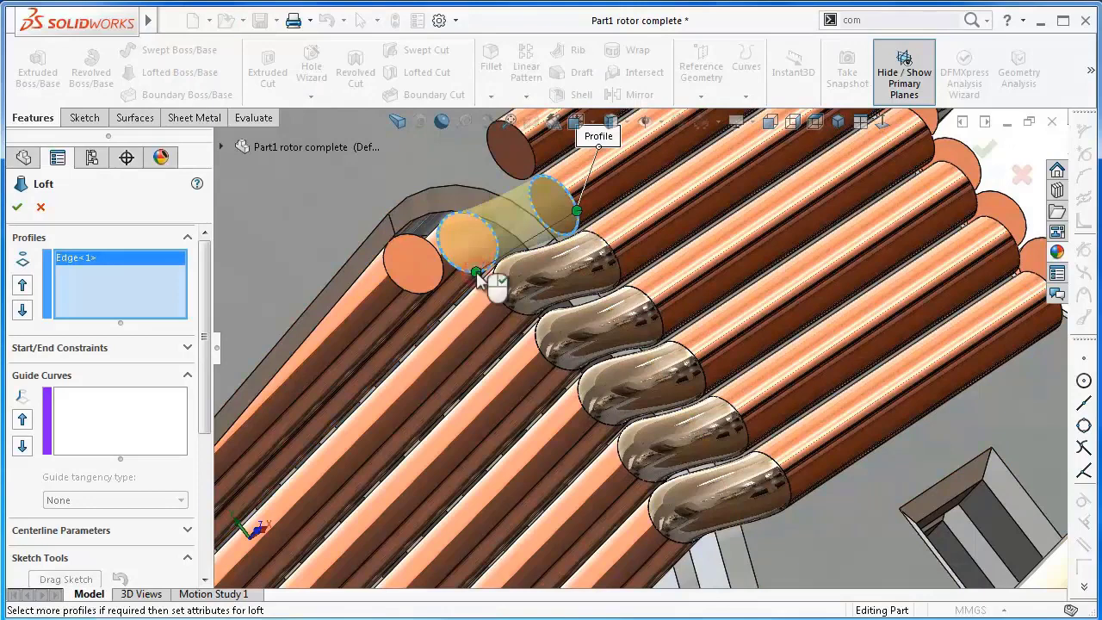
Step: Set start and end constraints to Normal To Profile and clear Merge result
{"action": "left_click", "coordinate": [187, 345]}
{"action": "left_click", "coordinate": [111, 387]}
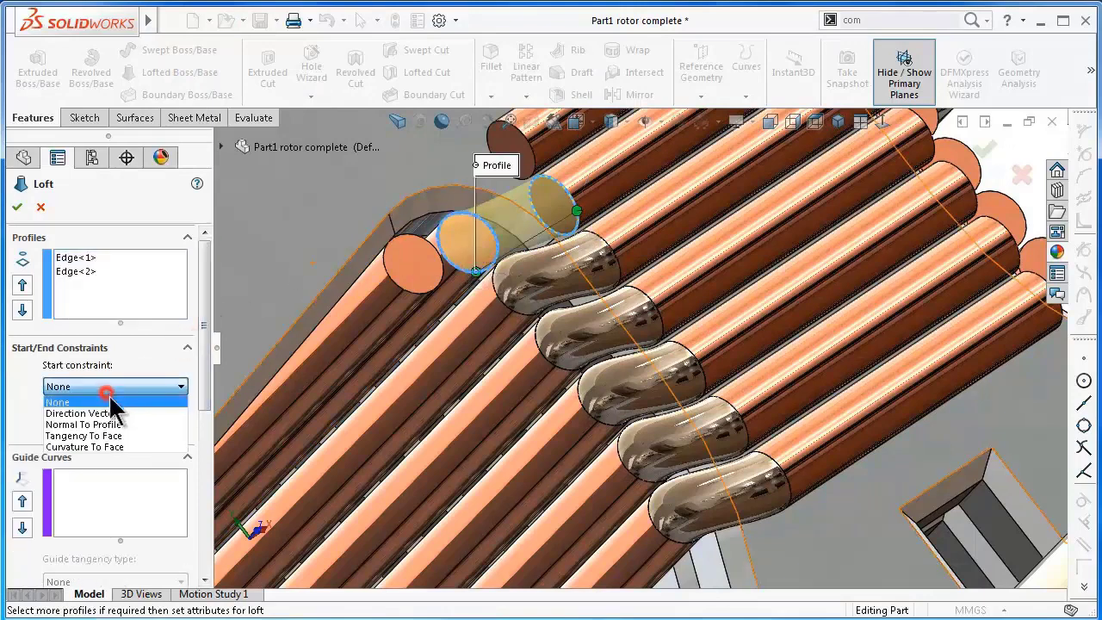
{"action": "left_click", "coordinate": [142, 425]}
{"action": "left_click_drag", "start_coordinate": [204, 374], "coordinate": [207, 396]}
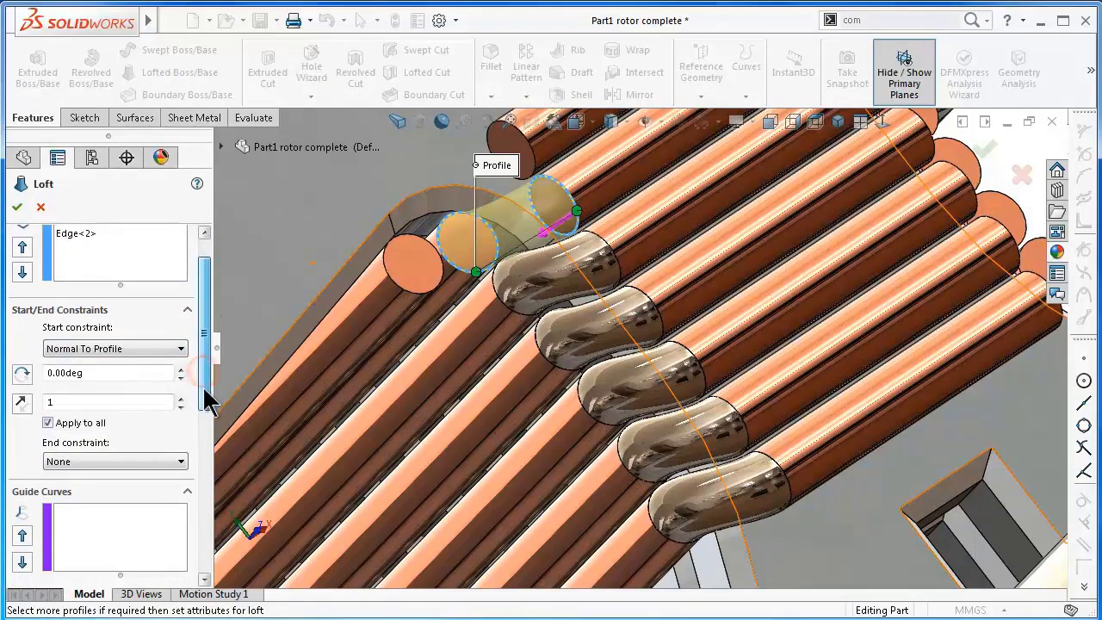
{"action": "left_click", "coordinate": [129, 462]}
{"action": "left_click", "coordinate": [141, 496]}
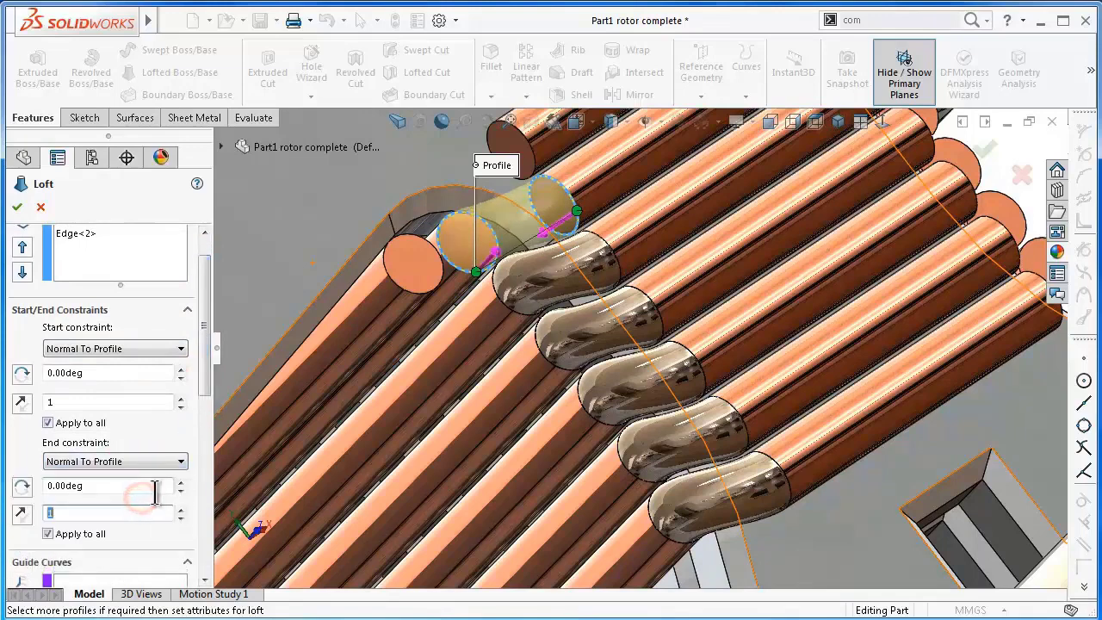
{"action": "left_click_drag", "start_coordinate": [206, 386], "coordinate": [173, 515]}
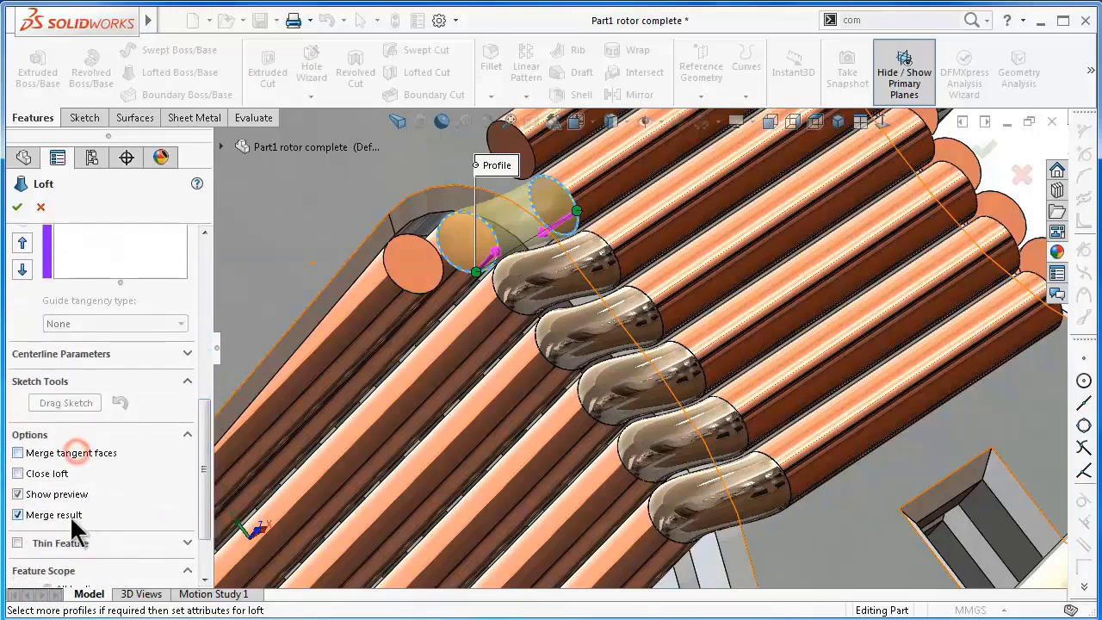
{"action": "left_click", "coordinate": [70, 516]}
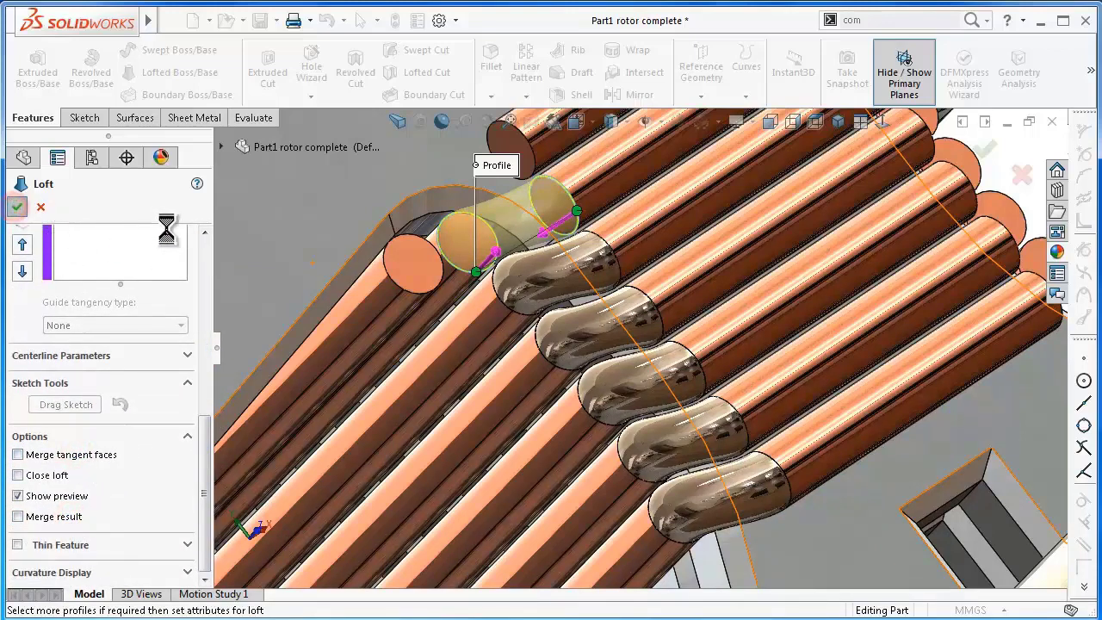
{"action": "mouse_move", "coordinate": [508, 254]}
{"action": "middle_mouse_down"}
{"action": "mouse_move", "coordinate": [498, 268]}
{"action": "mouse_move", "coordinate": [508, 265]}
{"action": "middle_mouse_up"}
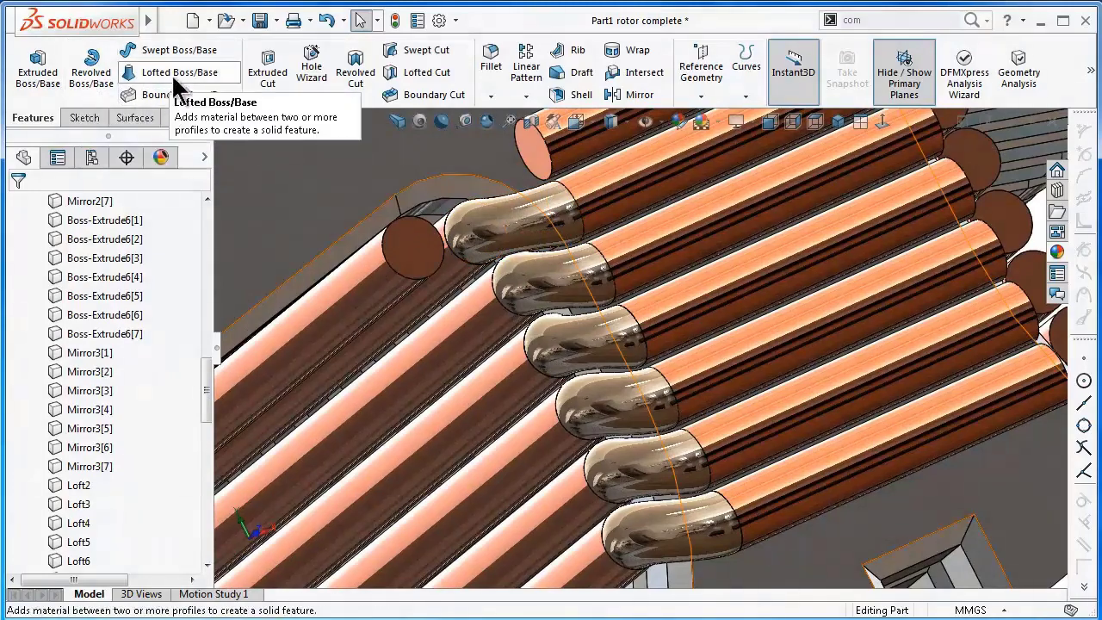
Step: Start a loft from the top strand end to the circle below
{"action": "left_click", "coordinate": [142, 73]}
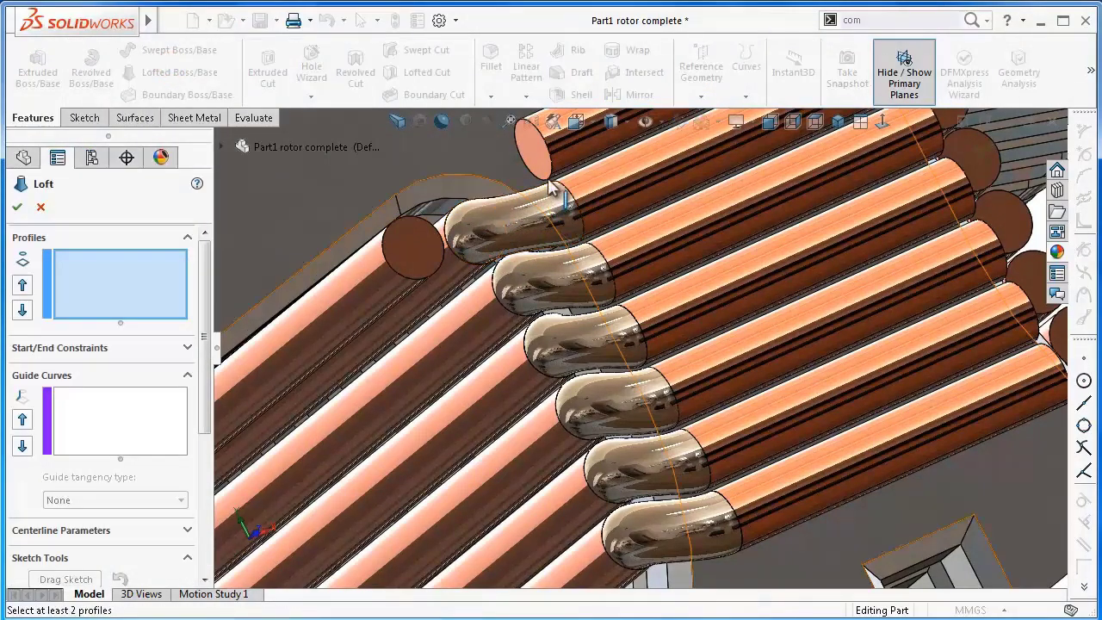
{"action": "left_click", "coordinate": [552, 180]}
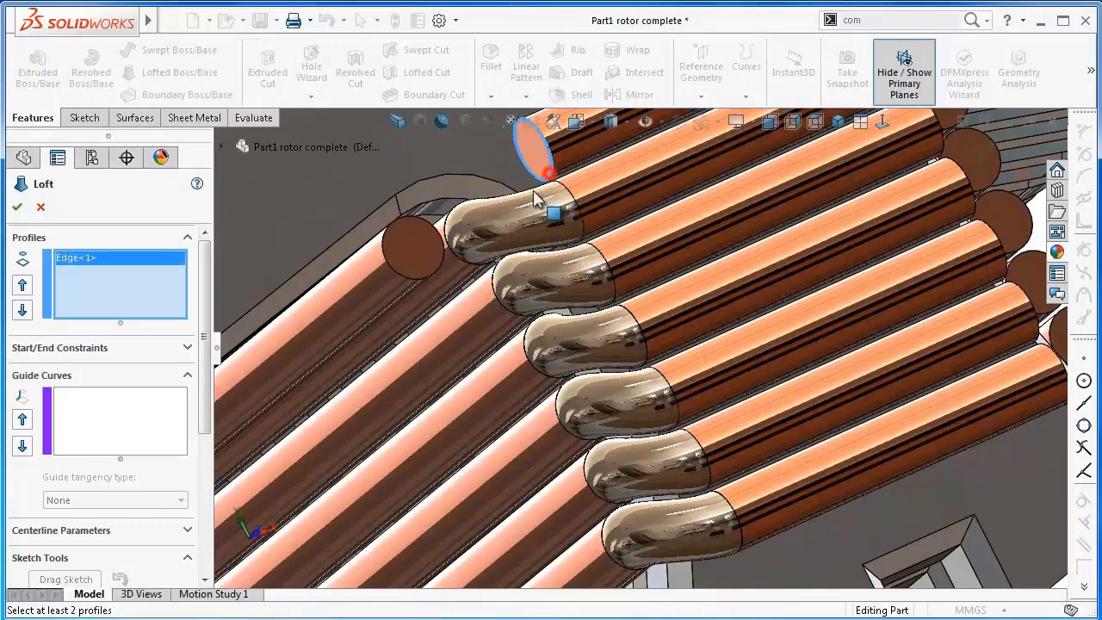
{"action": "left_click", "coordinate": [426, 276]}
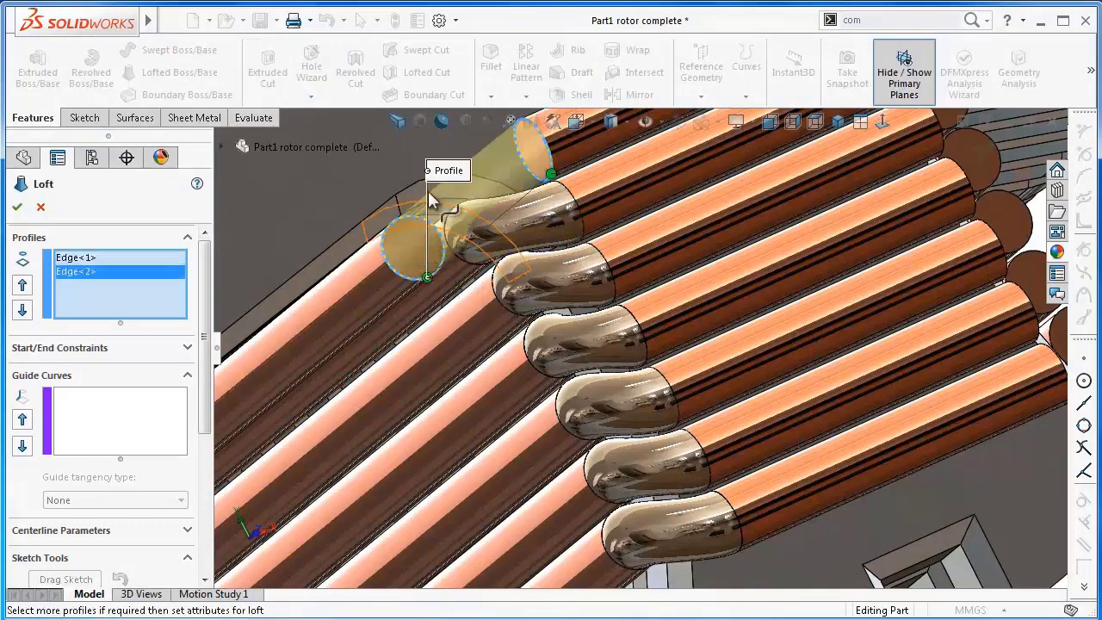
Step: Make both loft ends Normal To Profile and inspect the finished connector's curve
{"action": "left_click", "coordinate": [183, 341]}
{"action": "left_click", "coordinate": [140, 387]}
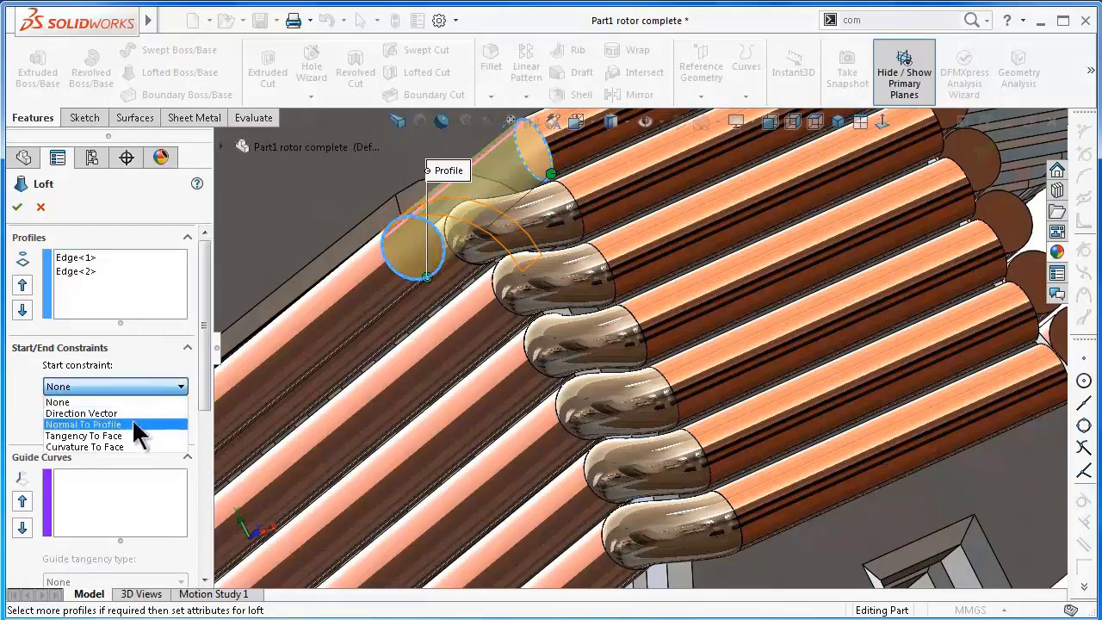
{"action": "left_click", "coordinate": [138, 425]}
{"action": "left_click_drag", "start_coordinate": [209, 377], "coordinate": [214, 422]}
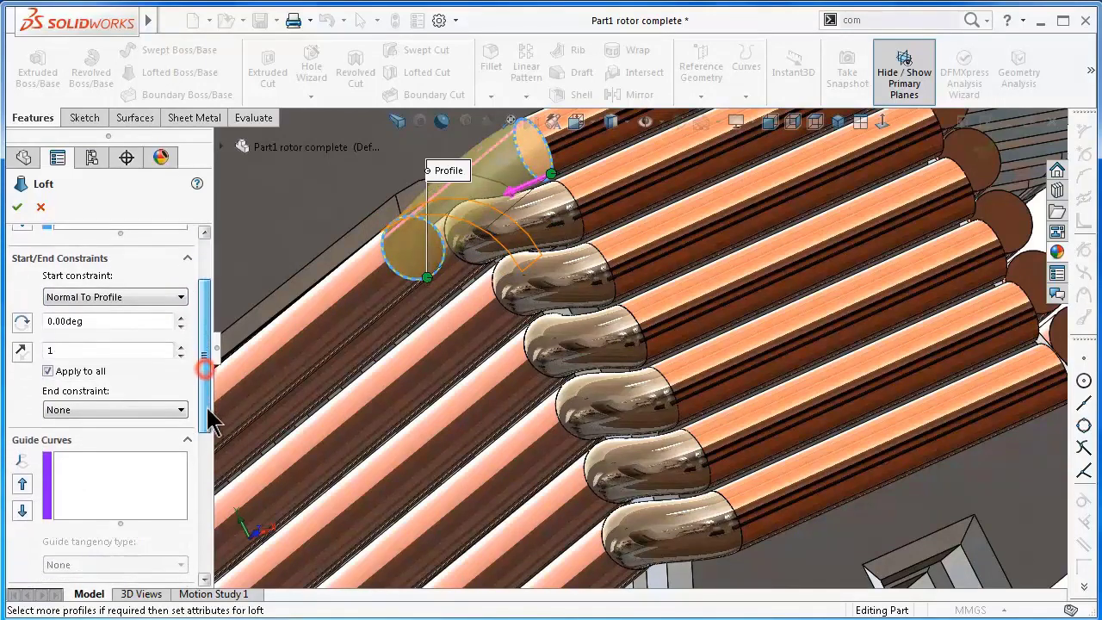
{"action": "left_click", "coordinate": [109, 413]}
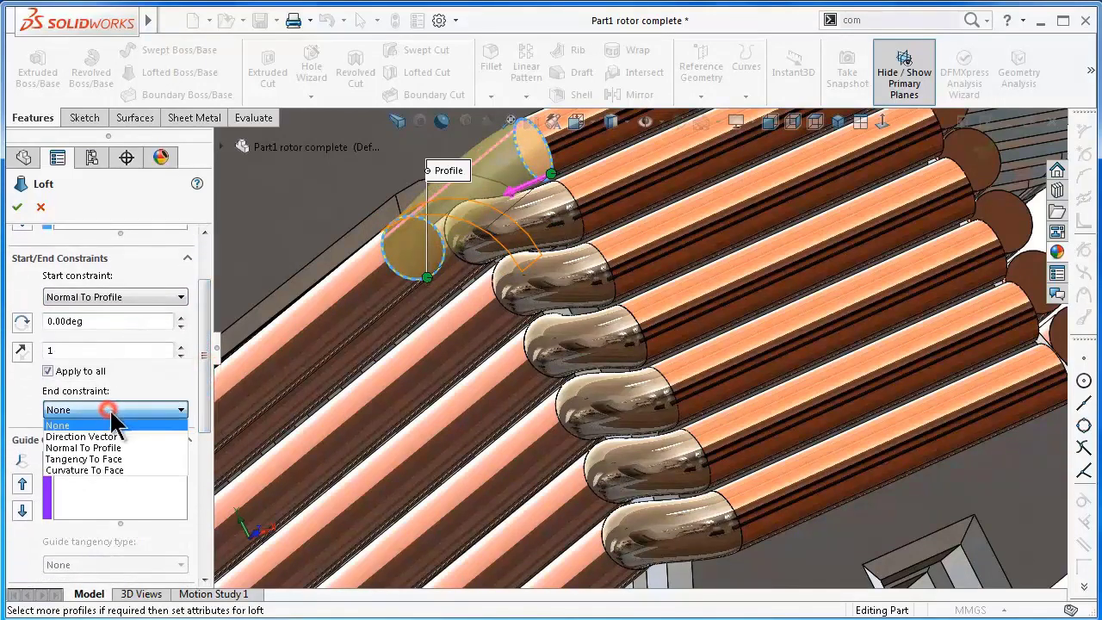
{"action": "left_click", "coordinate": [127, 445]}
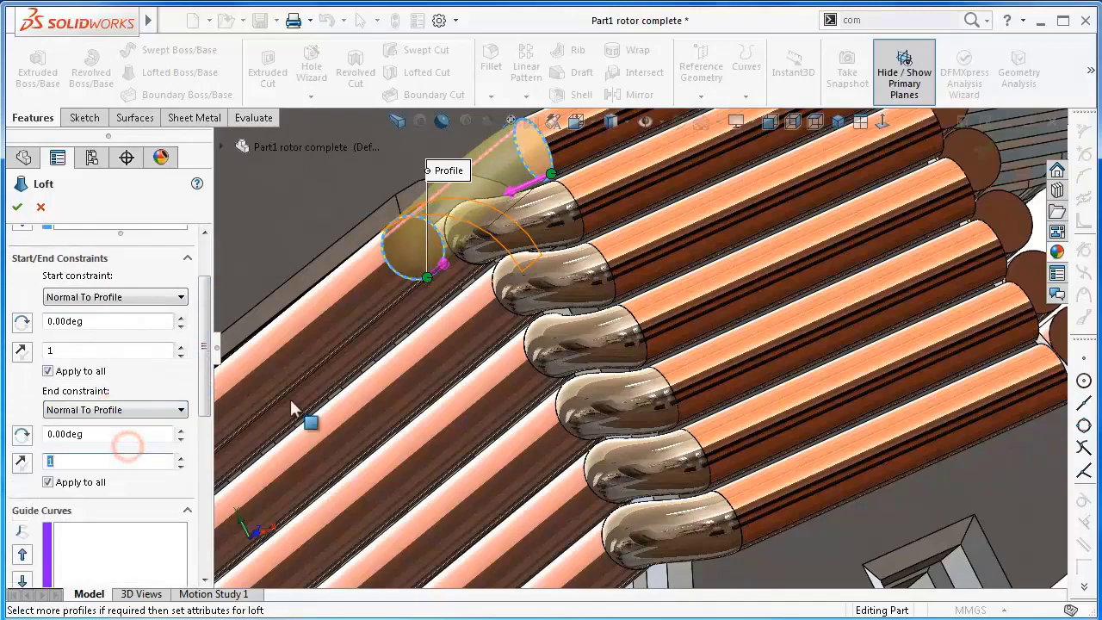
{"action": "mouse_move", "coordinate": [356, 315]}
{"action": "middle_mouse_down"}
{"action": "mouse_move", "coordinate": [340, 244]}
{"action": "mouse_move", "coordinate": [405, 254]}
{"action": "middle_mouse_up"}
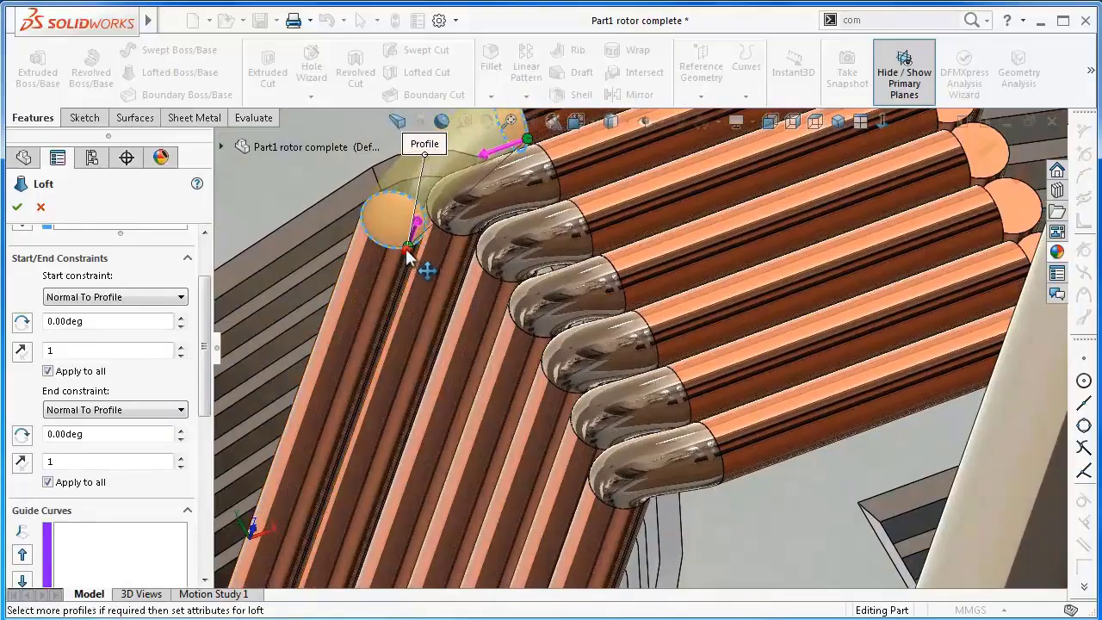
{"action": "mouse_move", "coordinate": [379, 241]}
{"action": "middle_mouse_down"}
{"action": "mouse_move", "coordinate": [524, 206]}
{"action": "mouse_move", "coordinate": [456, 296]}
{"action": "middle_mouse_up"}
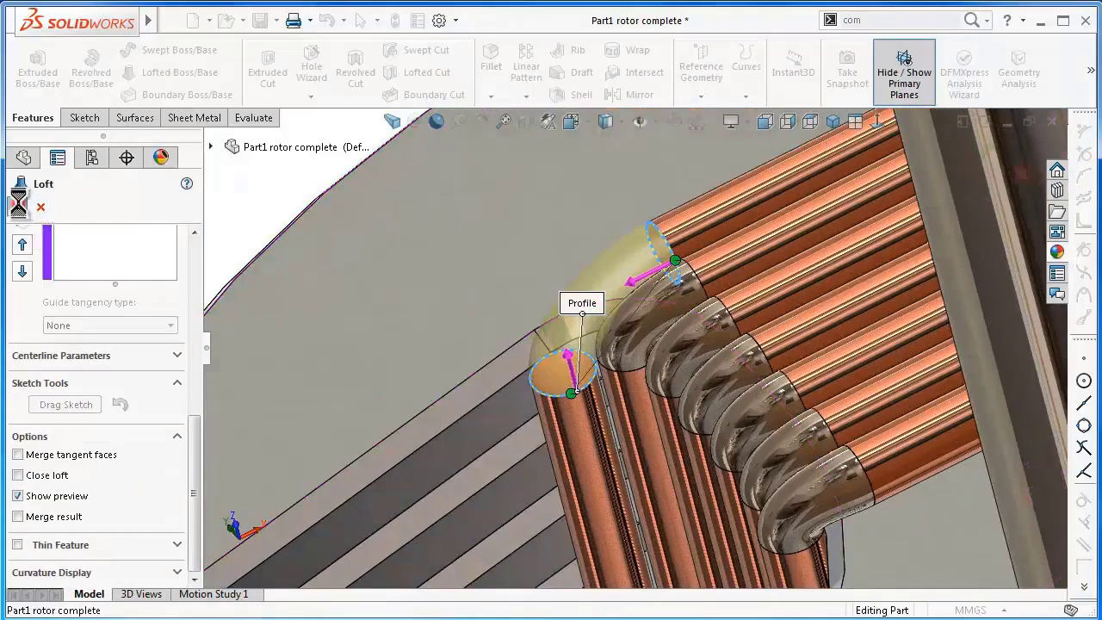
{"action": "mouse_move", "coordinate": [669, 438]}
{"action": "middle_mouse_down"}
{"action": "mouse_move", "coordinate": [683, 385]}
{"action": "mouse_move", "coordinate": [729, 448]}
{"action": "mouse_move", "coordinate": [691, 487]}
{"action": "mouse_move", "coordinate": [655, 497]}
{"action": "mouse_move", "coordinate": [702, 480]}
{"action": "middle_mouse_up"}
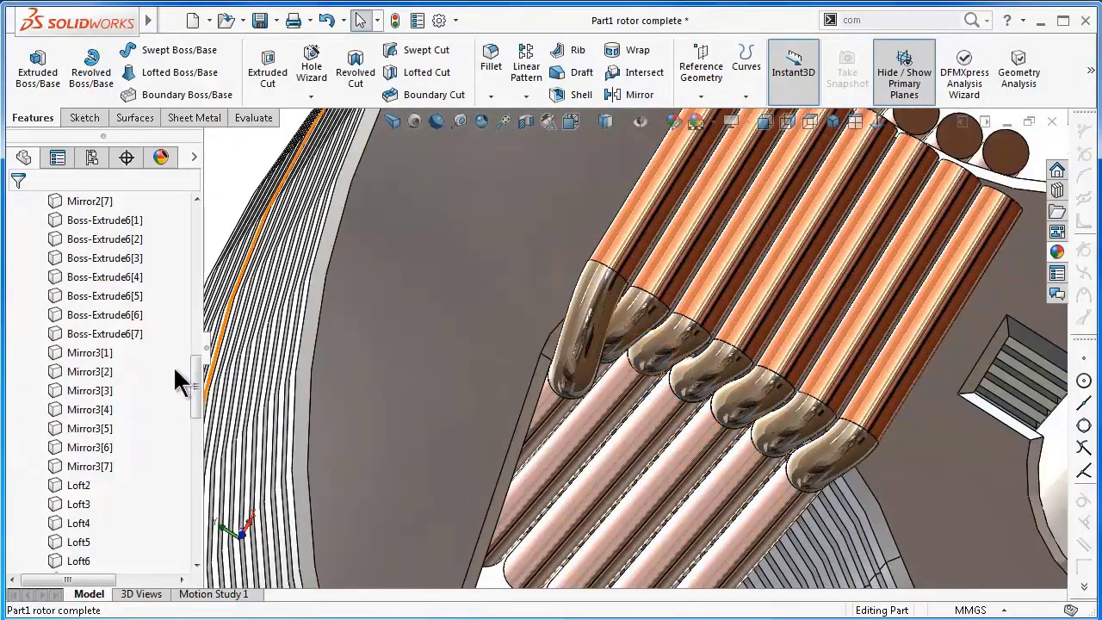
Step: Expand Boss-Extrude6 and show Sketch9's geometry in the model
{"action": "left_click_drag", "start_coordinate": [201, 383], "coordinate": [214, 237]}
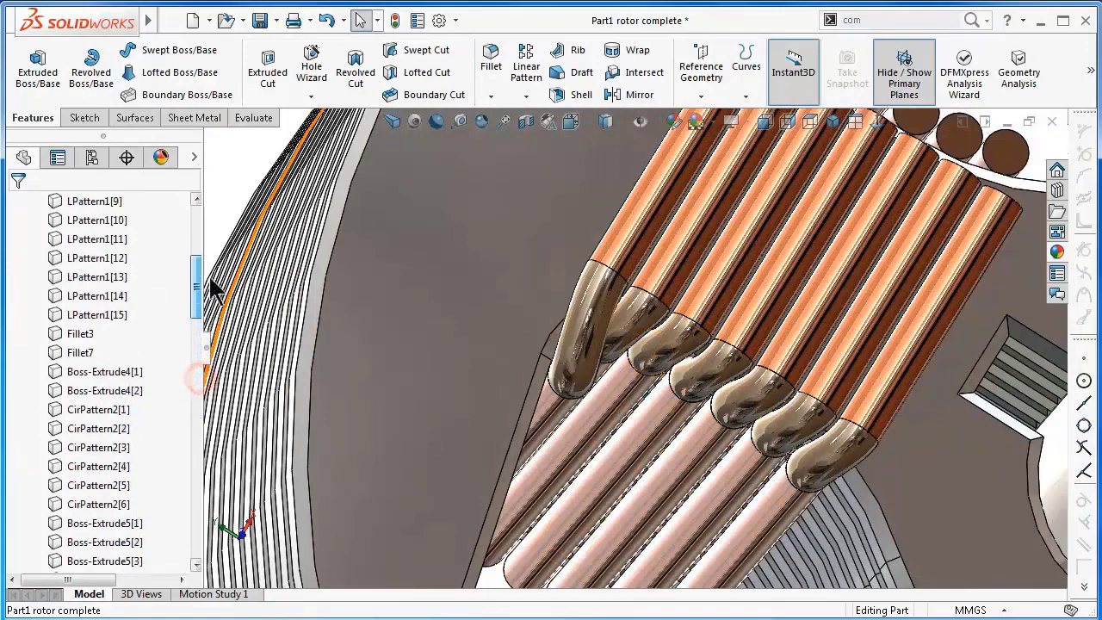
{"action": "left_click", "coordinate": [14, 277]}
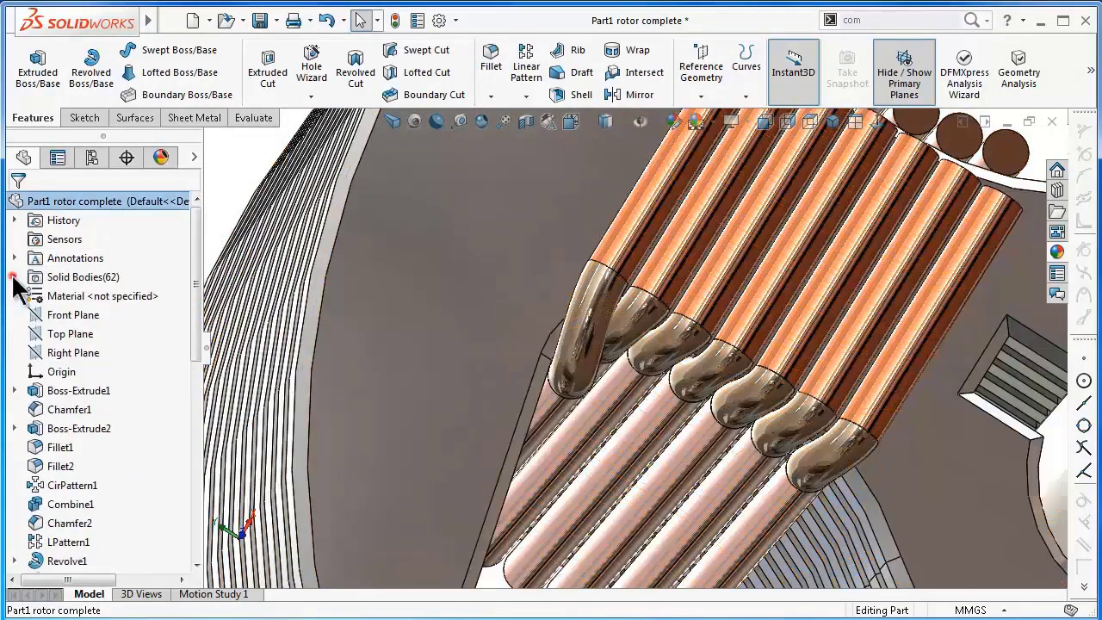
{"action": "left_click_drag", "start_coordinate": [192, 286], "coordinate": [203, 488]}
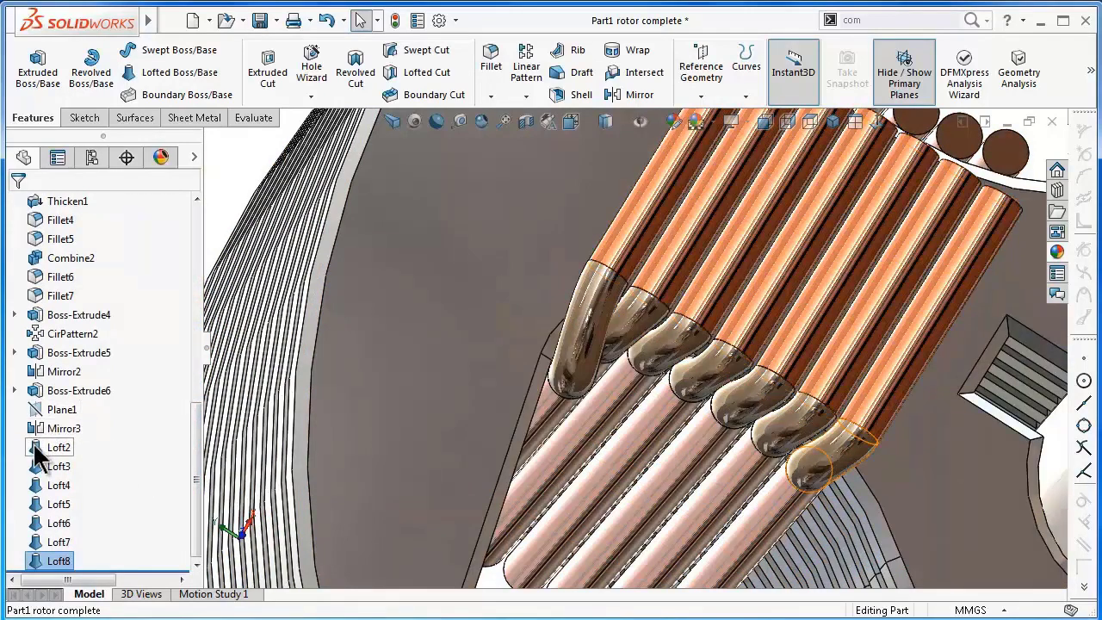
{"action": "left_click", "coordinate": [19, 389]}
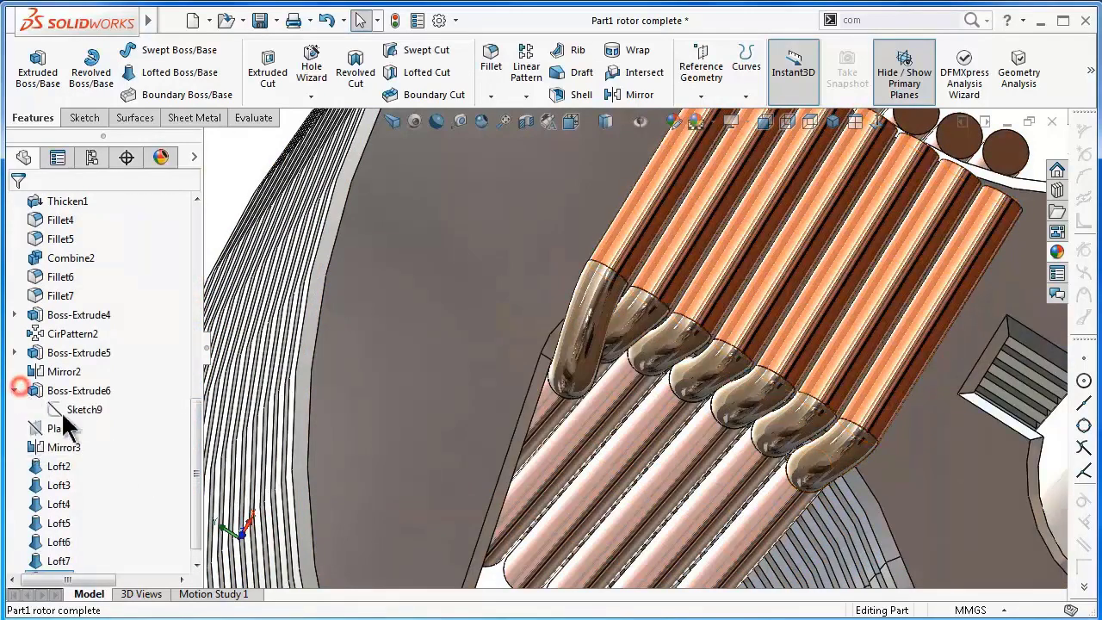
{"action": "left_click", "coordinate": [96, 411]}
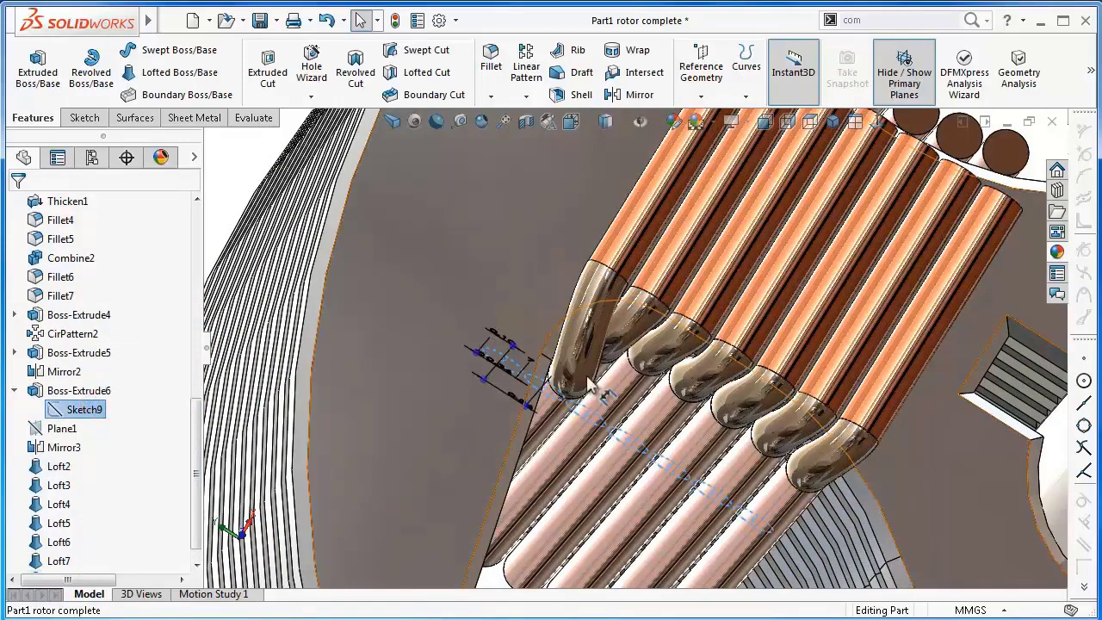
Step: Orient to the sketch plane and zoom to the top strand's circle dimension
{"action": "mouse_move", "coordinate": [601, 347]}
{"action": "middle_mouse_down"}
{"action": "mouse_move", "coordinate": [600, 332]}
{"action": "mouse_move", "coordinate": [709, 325]}
{"action": "mouse_move", "coordinate": [900, 138]}
{"action": "middle_mouse_up"}
{"action": "left_click", "coordinate": [878, 122]}
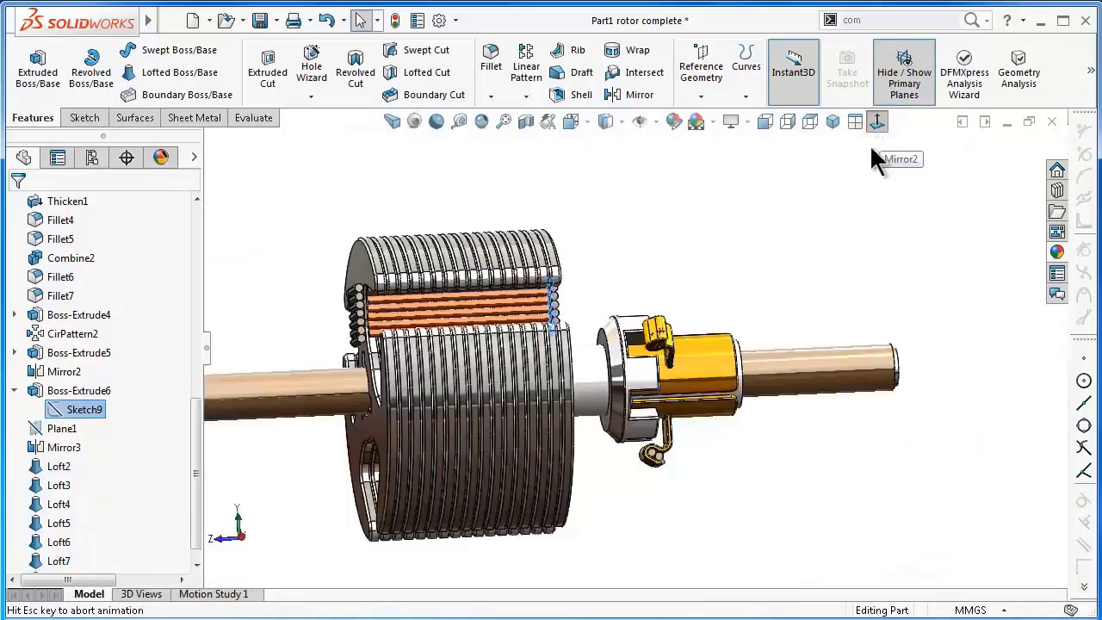
{"action": "scroll", "coordinate": [667, 297], "scroll_direction": "down", "scroll_amount": 2}
{"action": "scroll", "coordinate": [701, 293], "scroll_direction": "down", "scroll_amount": 2}
{"action": "scroll", "coordinate": [706, 301], "scroll_direction": "down", "scroll_amount": 2}
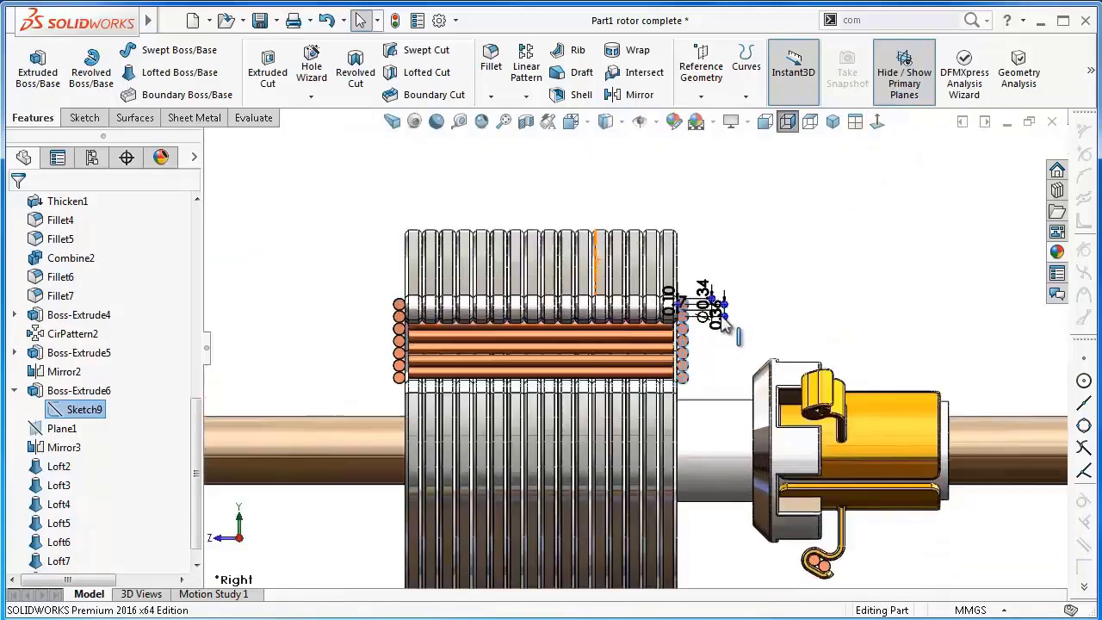
{"action": "scroll", "coordinate": [698, 310], "scroll_direction": "down", "scroll_amount": 2}
{"action": "scroll", "coordinate": [689, 319], "scroll_direction": "down", "scroll_amount": 2}
{"action": "scroll", "coordinate": [634, 301], "scroll_direction": "down", "scroll_amount": 2}
{"action": "scroll", "coordinate": [620, 295], "scroll_direction": "down", "scroll_amount": 2}
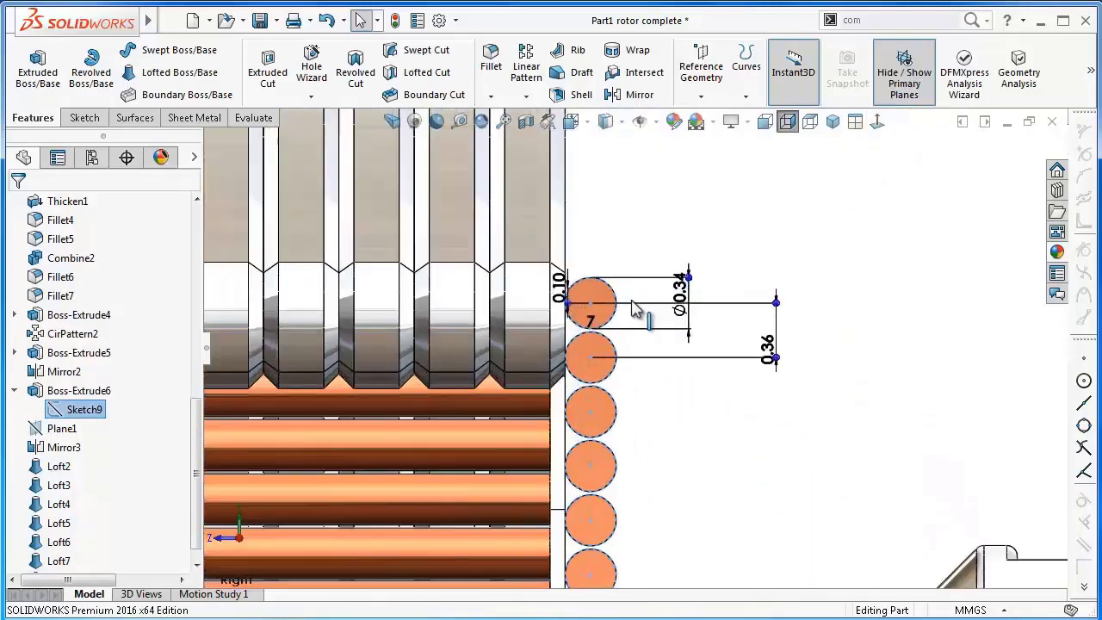
{"action": "scroll", "coordinate": [607, 301], "scroll_direction": "down", "scroll_amount": 2}
{"action": "scroll", "coordinate": [620, 284], "scroll_direction": "down", "scroll_amount": 2}
{"action": "mouse_move", "coordinate": [646, 269]}
{"action": "middle_mouse_down"}
{"action": "mouse_move", "coordinate": [627, 254]}
{"action": "mouse_move", "coordinate": [592, 268]}
{"action": "mouse_move", "coordinate": [619, 266]}
{"action": "middle_mouse_up"}
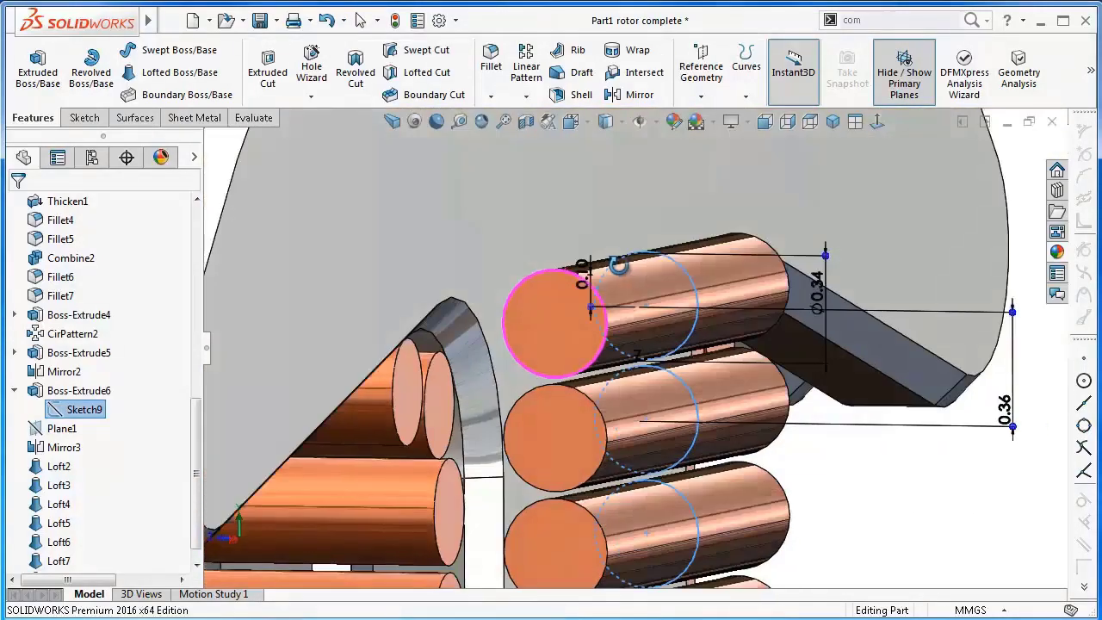
{"action": "scroll", "coordinate": [622, 274], "scroll_direction": "up", "scroll_amount": 3}
{"action": "scroll", "coordinate": [603, 310], "scroll_direction": "up", "scroll_amount": 2}
{"action": "scroll", "coordinate": [551, 336], "scroll_direction": "up", "scroll_amount": 2}
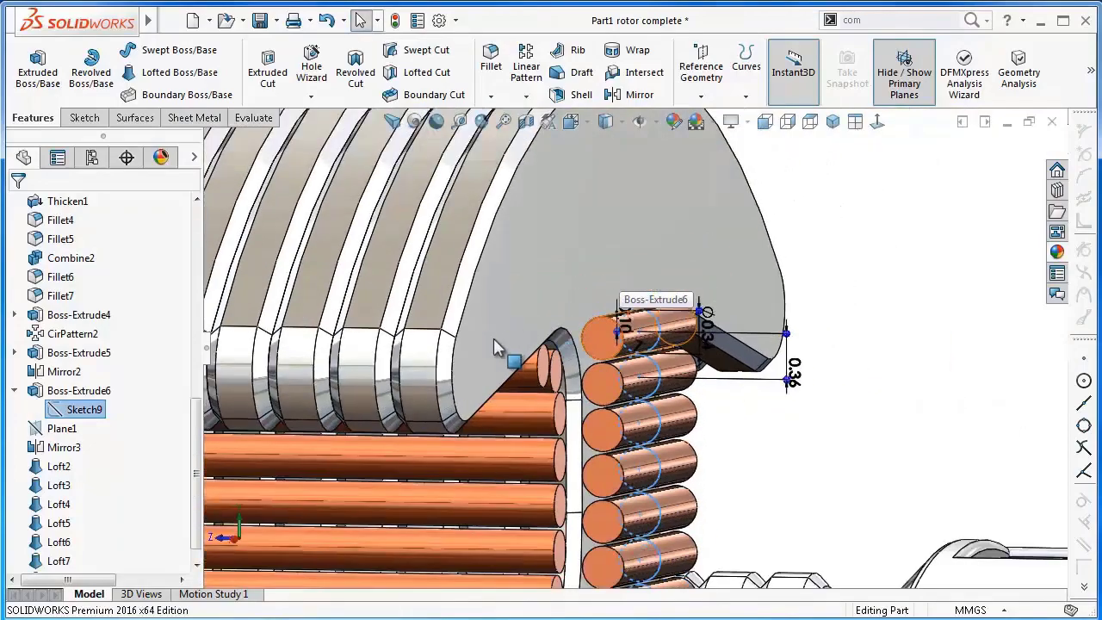
{"action": "scroll", "coordinate": [508, 338], "scroll_direction": "up", "scroll_amount": 3}
{"action": "scroll", "coordinate": [508, 338], "scroll_direction": "up", "scroll_amount": 3}
{"action": "scroll", "coordinate": [516, 336], "scroll_direction": "up", "scroll_amount": 2}
{"action": "mouse_move", "coordinate": [534, 334]}
{"action": "middle_mouse_down"}
{"action": "mouse_move", "coordinate": [612, 327]}
{"action": "mouse_move", "coordinate": [603, 357]}
{"action": "middle_mouse_up"}
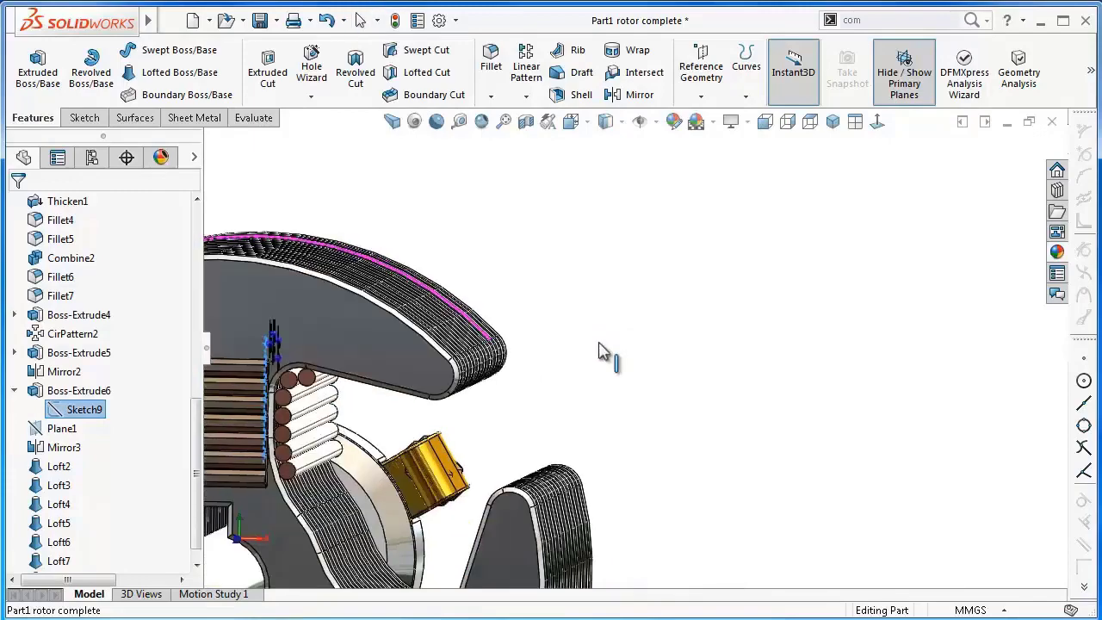
{"action": "scroll", "coordinate": [285, 392], "scroll_direction": "down", "scroll_amount": 1}
{"action": "scroll", "coordinate": [319, 388], "scroll_direction": "down", "scroll_amount": 2}
{"action": "scroll", "coordinate": [323, 383], "scroll_direction": "down", "scroll_amount": 2}
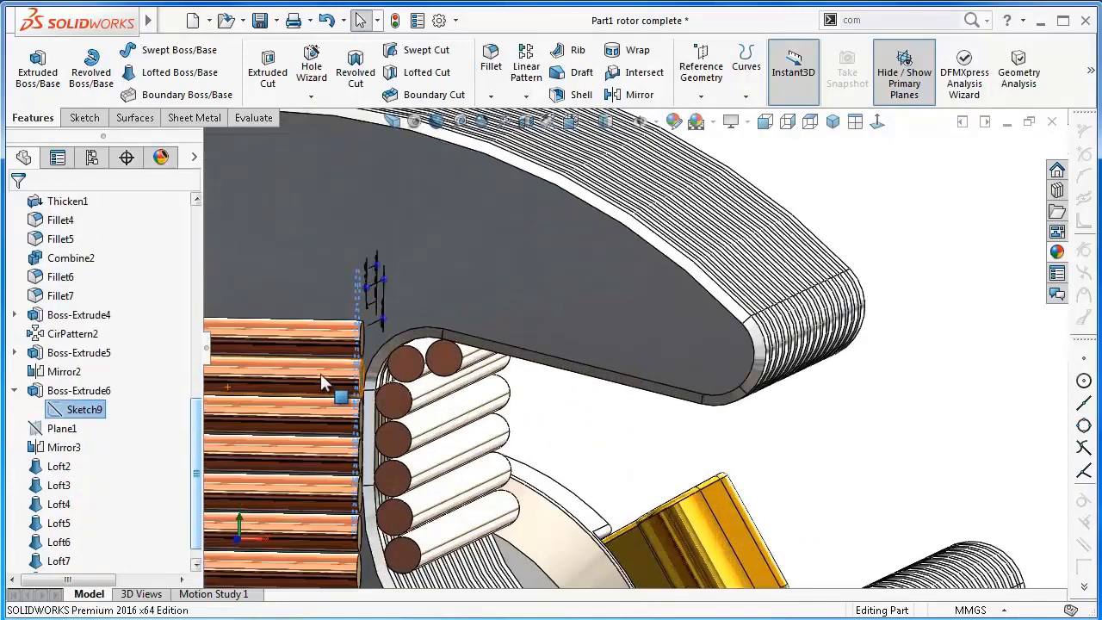
{"action": "scroll", "coordinate": [323, 371], "scroll_direction": "down", "scroll_amount": 2}
{"action": "scroll", "coordinate": [328, 362], "scroll_direction": "up", "scroll_amount": 4}
{"action": "scroll", "coordinate": [330, 366], "scroll_direction": "down", "scroll_amount": 4}
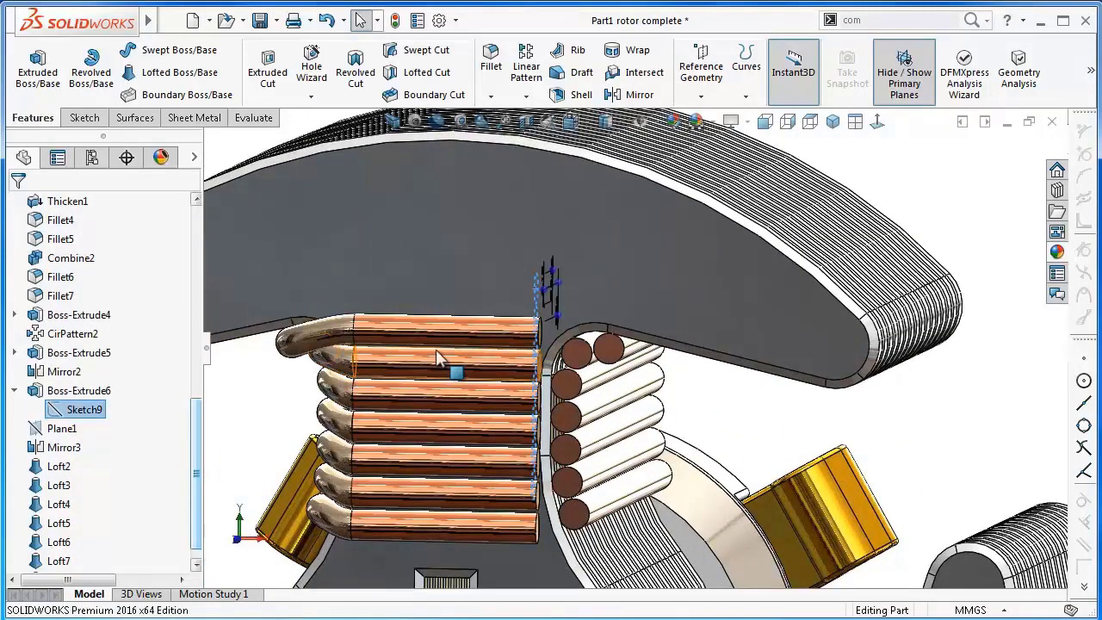
{"action": "mouse_move", "coordinate": [419, 344]}
{"action": "middle_mouse_down"}
{"action": "mouse_move", "coordinate": [274, 369]}
{"action": "mouse_move", "coordinate": [896, 344]}
{"action": "middle_mouse_up"}
{"action": "scroll", "coordinate": [895, 343], "scroll_direction": "down", "scroll_amount": 3}
{"action": "scroll", "coordinate": [896, 342], "scroll_direction": "down", "scroll_amount": 2}
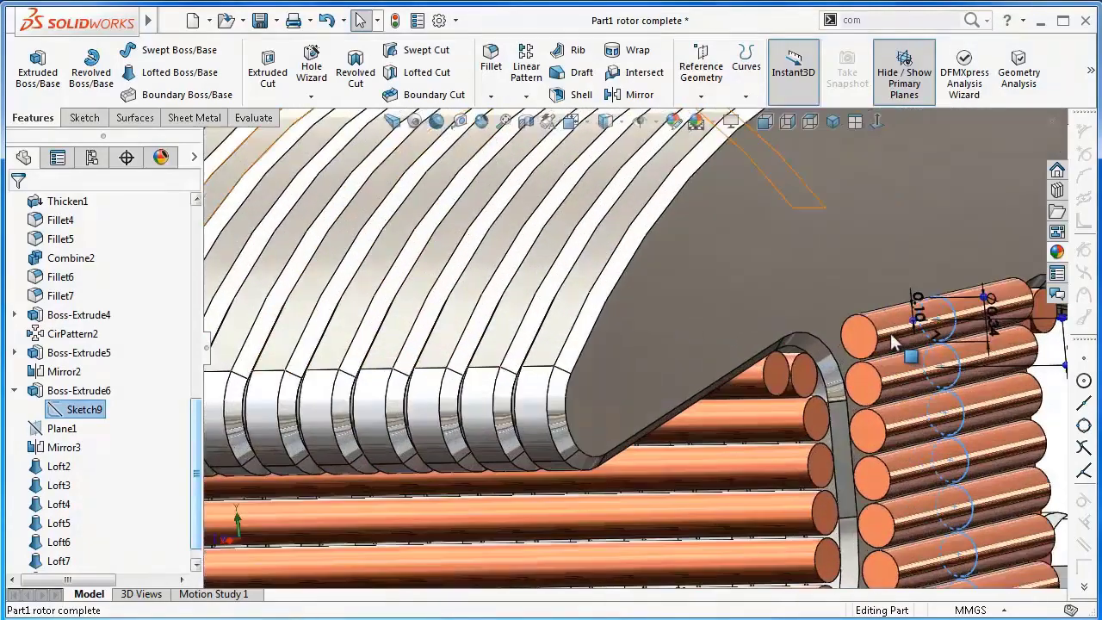
{"action": "scroll", "coordinate": [895, 343], "scroll_direction": "down", "scroll_amount": 2}
{"action": "scroll", "coordinate": [887, 334], "scroll_direction": "down", "scroll_amount": 2}
{"action": "scroll", "coordinate": [876, 320], "scroll_direction": "down", "scroll_amount": 1}
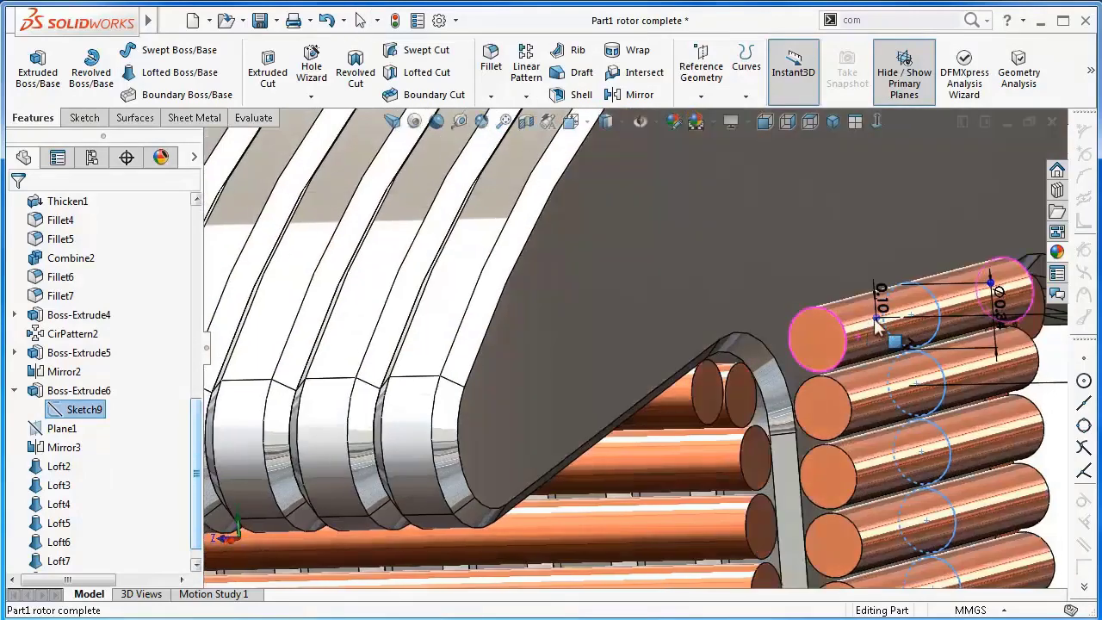
Step: Change the top circle's offset dimension to 0 and check the coil ends
{"action": "double_click", "coordinate": [883, 317]}
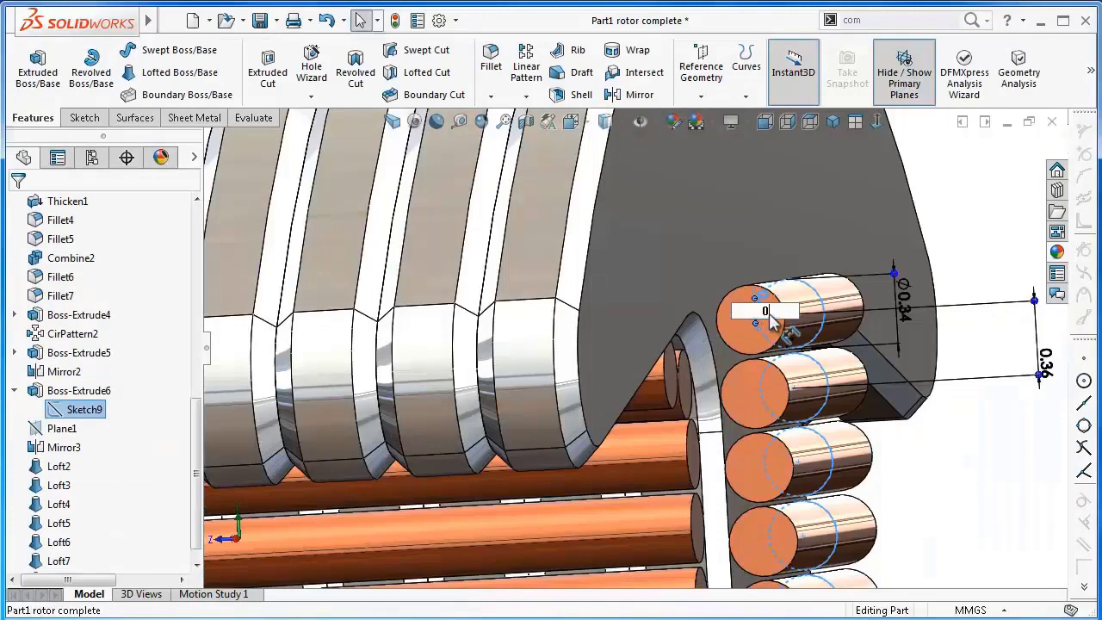
{"action": "key", "text": "Return"}
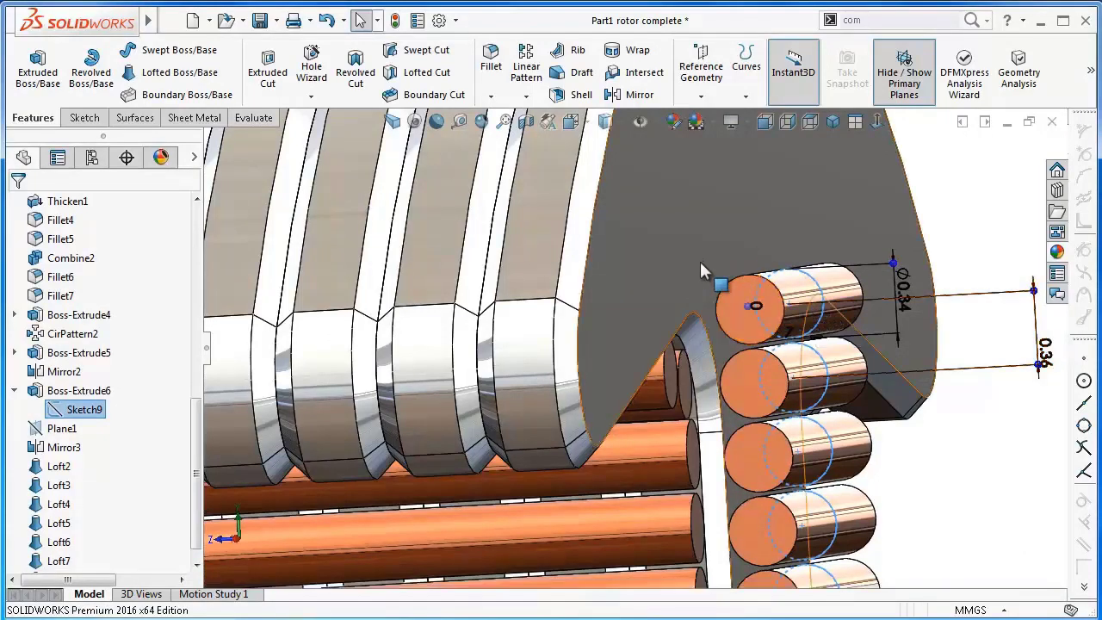
{"action": "mouse_move", "coordinate": [699, 259]}
{"action": "middle_mouse_down"}
{"action": "mouse_move", "coordinate": [777, 256]}
{"action": "mouse_move", "coordinate": [706, 290]}
{"action": "mouse_move", "coordinate": [524, 301]}
{"action": "mouse_move", "coordinate": [231, 407]}
{"action": "mouse_move", "coordinate": [261, 394]}
{"action": "middle_mouse_up"}
{"action": "scroll", "coordinate": [261, 395], "scroll_direction": "down", "scroll_amount": 2}
{"action": "scroll", "coordinate": [344, 370], "scroll_direction": "down", "scroll_amount": 2}
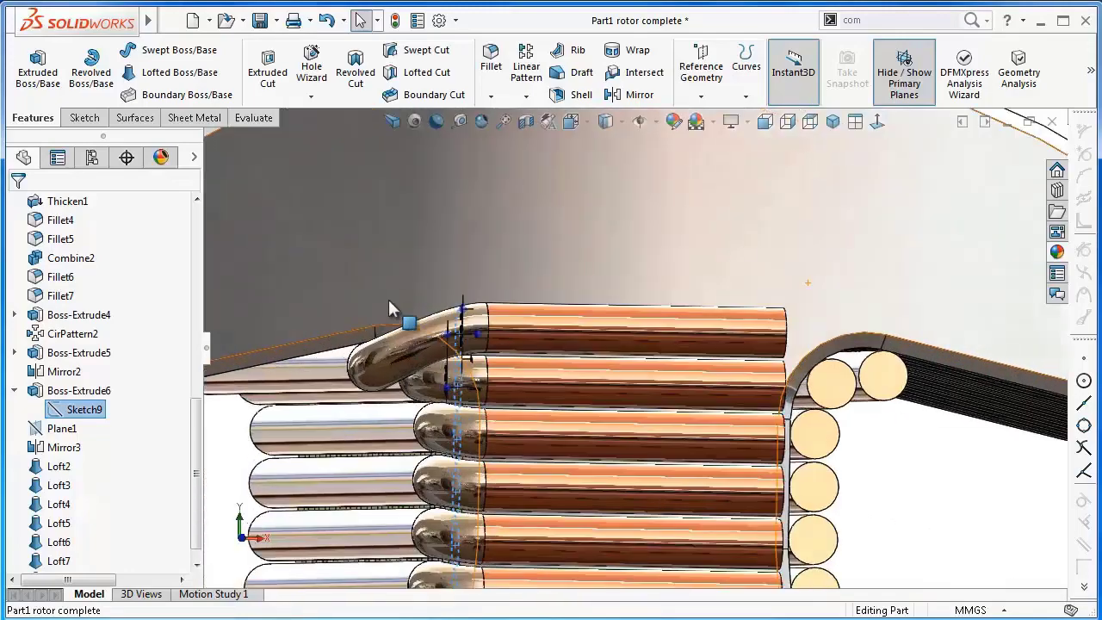
{"action": "scroll", "coordinate": [430, 353], "scroll_direction": "down", "scroll_amount": 2}
{"action": "mouse_move", "coordinate": [523, 339]}
{"action": "middle_mouse_down"}
{"action": "mouse_move", "coordinate": [522, 267]}
{"action": "mouse_move", "coordinate": [509, 260]}
{"action": "mouse_move", "coordinate": [529, 270]}
{"action": "mouse_move", "coordinate": [555, 322]}
{"action": "mouse_move", "coordinate": [805, 423]}
{"action": "middle_mouse_up"}
{"action": "scroll", "coordinate": [785, 414], "scroll_direction": "up", "scroll_amount": 3}
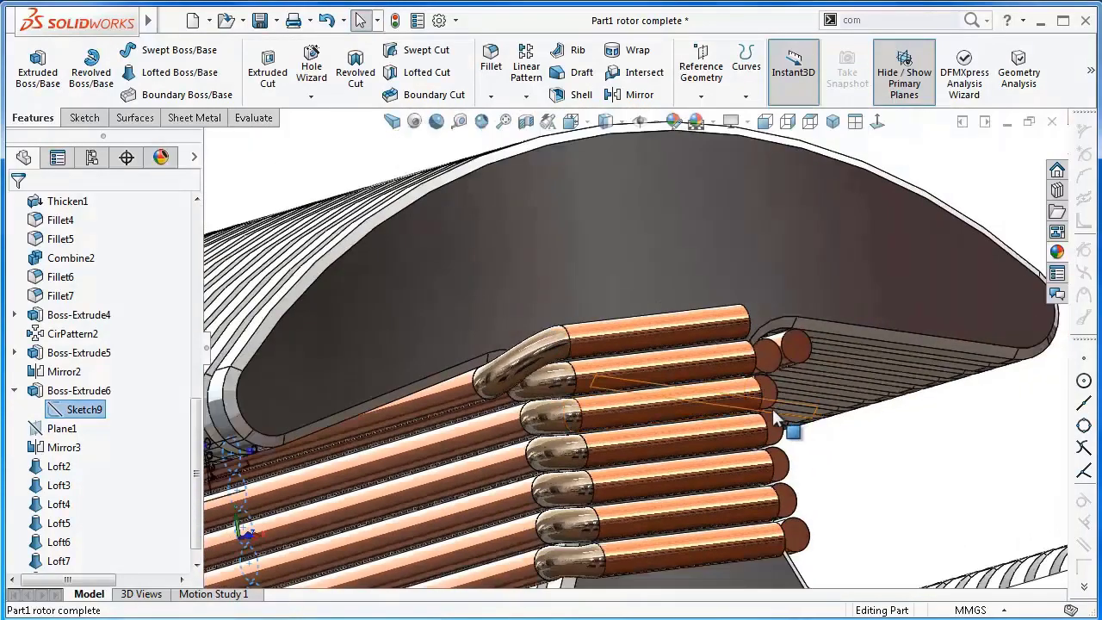
{"action": "scroll", "coordinate": [608, 577], "scroll_direction": "down", "scroll_amount": 3}
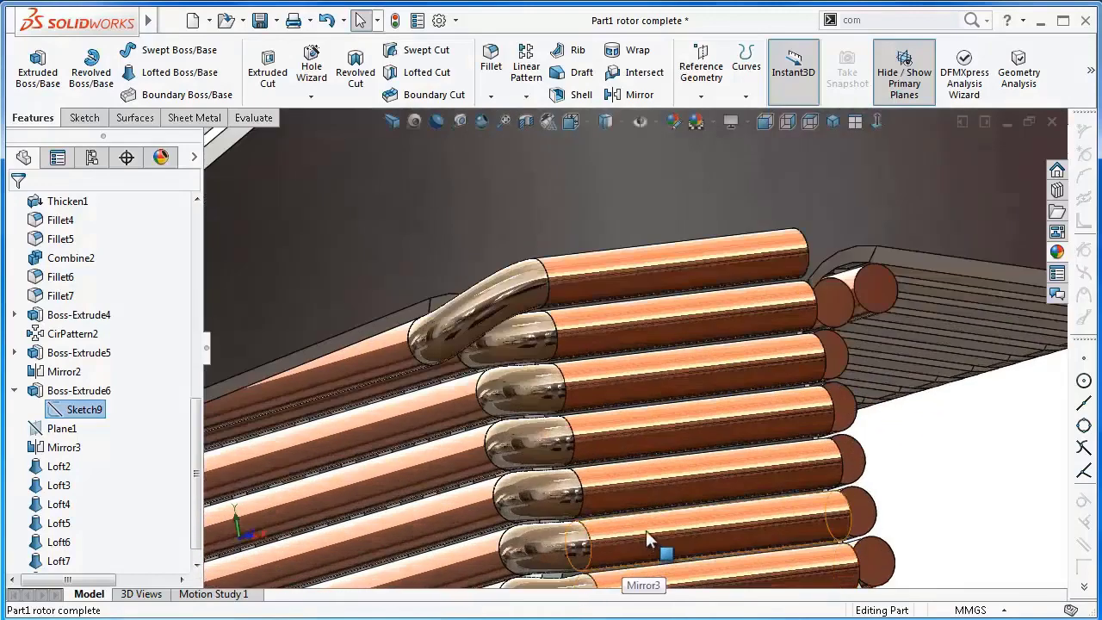
{"action": "scroll", "coordinate": [646, 531], "scroll_direction": "up", "scroll_amount": 3}
{"action": "scroll", "coordinate": [648, 526], "scroll_direction": "up", "scroll_amount": 2}
Step: Shift-select Loft1 through Loft7 in the tree and apply the polished copper appearance
{"action": "left_click", "coordinate": [891, 442]}
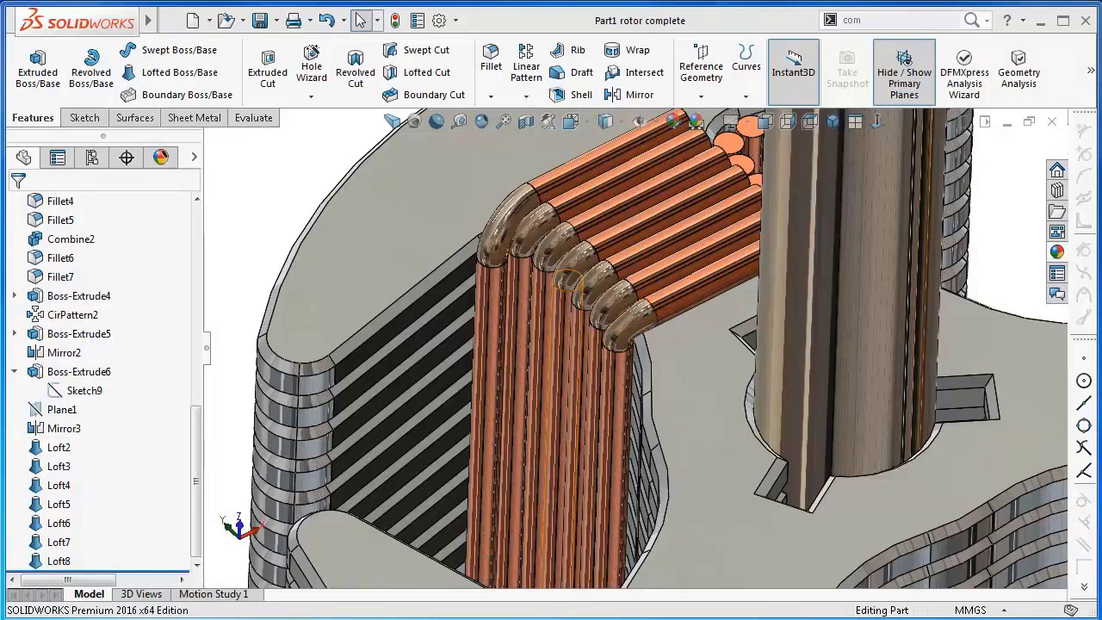
{"action": "left_click", "coordinate": [52, 450]}
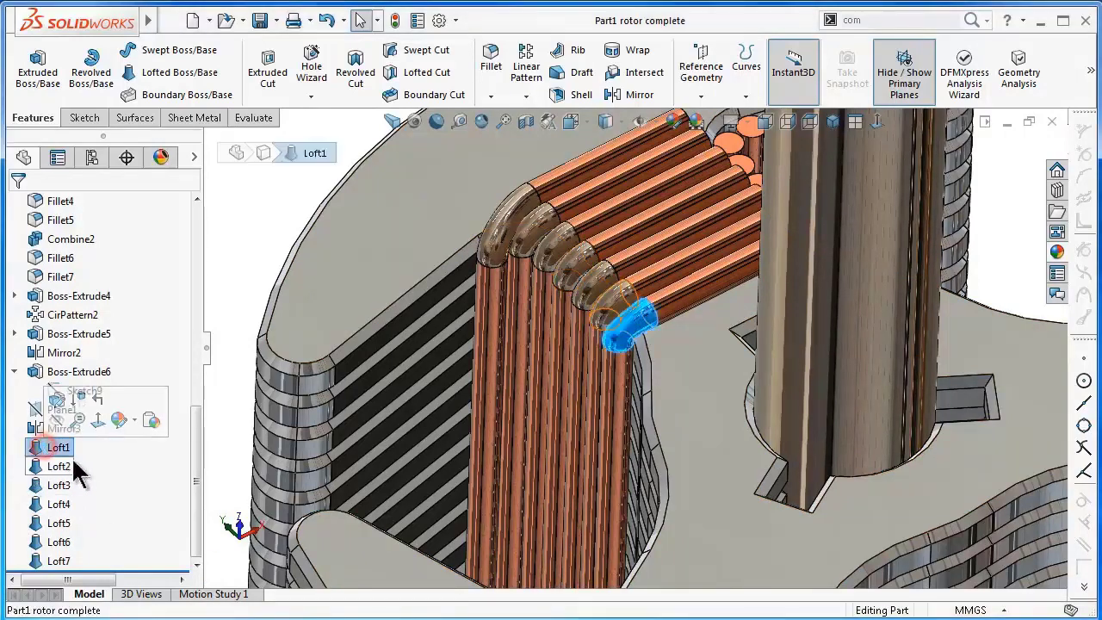
{"action": "left_click", "coordinate": [60, 561], "text": "shift"}
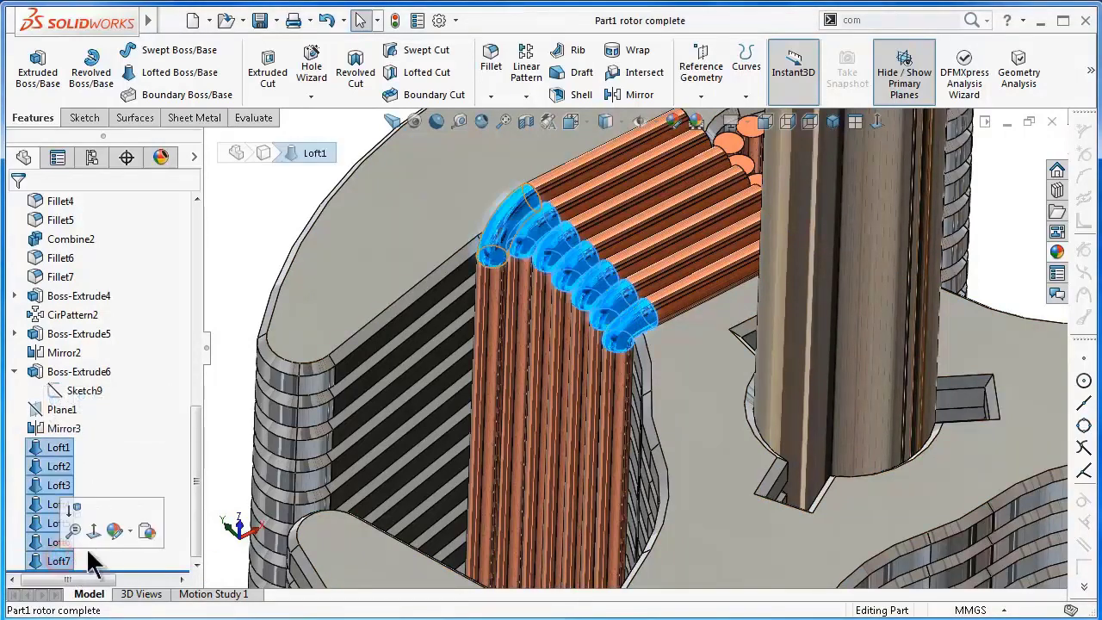
{"action": "left_click", "coordinate": [1059, 251]}
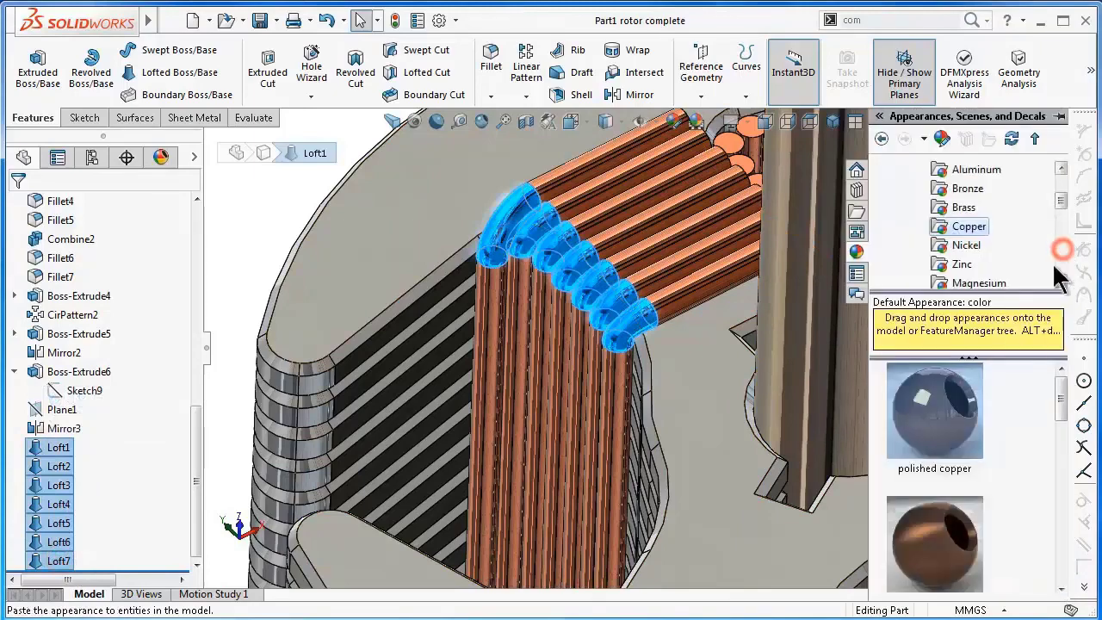
{"action": "double_click", "coordinate": [956, 435]}
{"action": "left_click", "coordinate": [254, 241]}
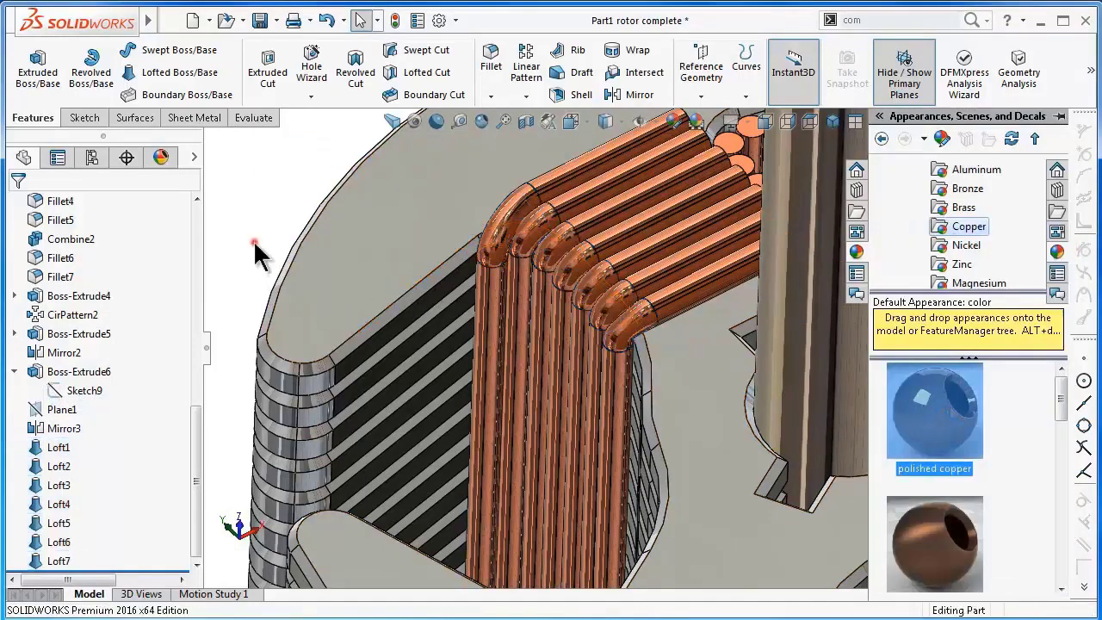
{"action": "key", "text": "Left"}
{"action": "key", "text": "Left"}
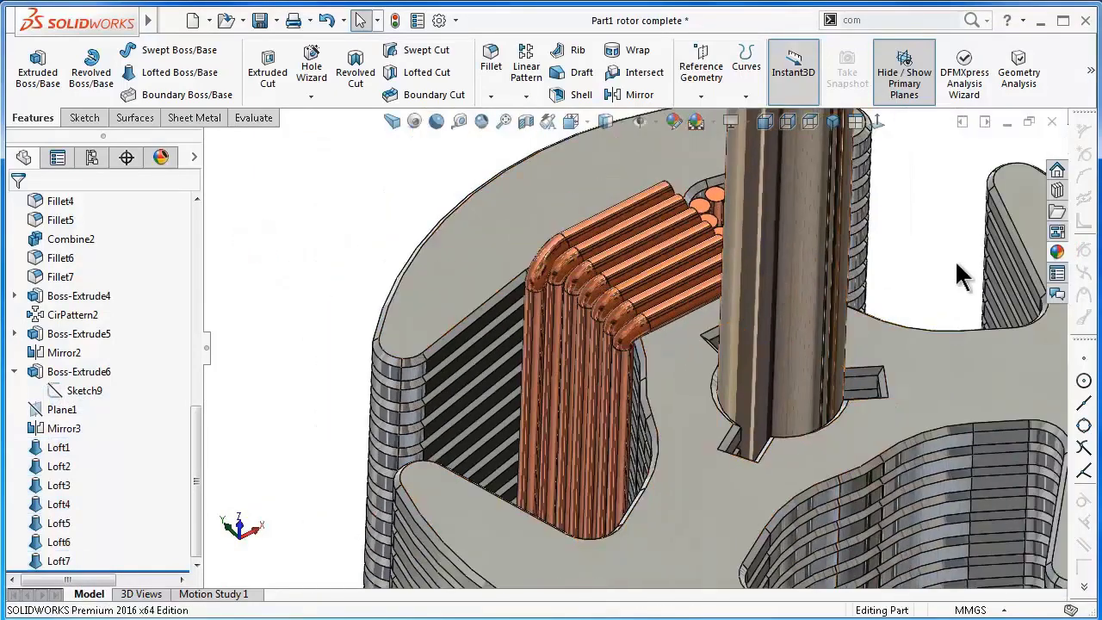
{"action": "middle_click_drag", "start_coordinate": [821, 322], "coordinate": [833, 319]}
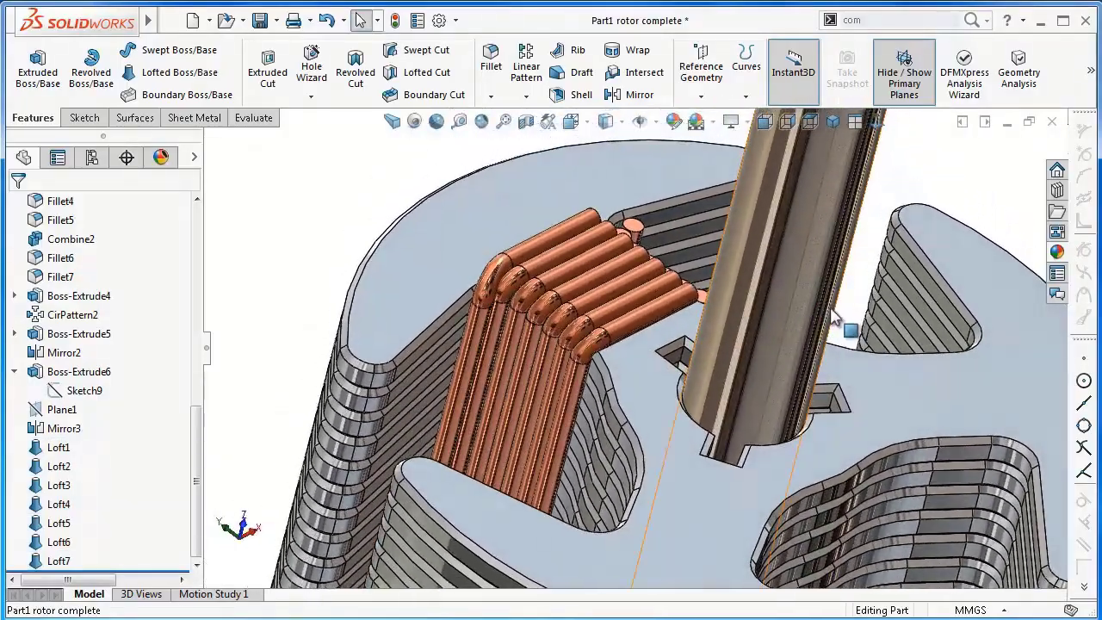
Step: Start a Mirror feature using Right Plane as the mirror plane
{"action": "mouse_move", "coordinate": [545, 251]}
{"action": "middle_mouse_down"}
{"action": "mouse_move", "coordinate": [449, 371]}
{"action": "mouse_move", "coordinate": [907, 538]}
{"action": "middle_mouse_up"}
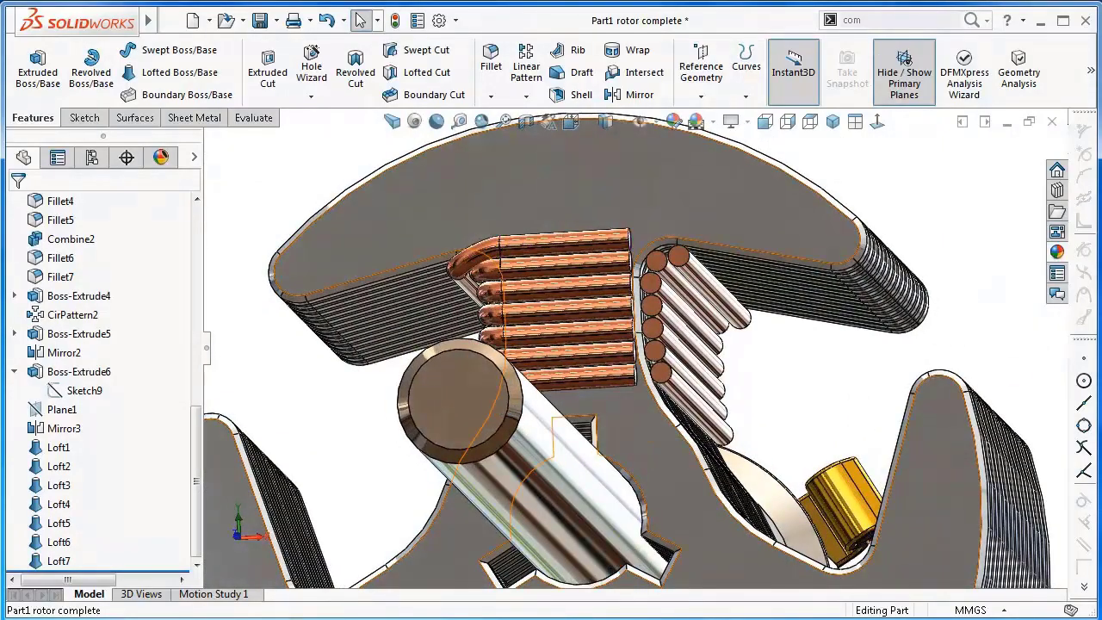
{"action": "left_click_drag", "start_coordinate": [194, 465], "coordinate": [192, 277]}
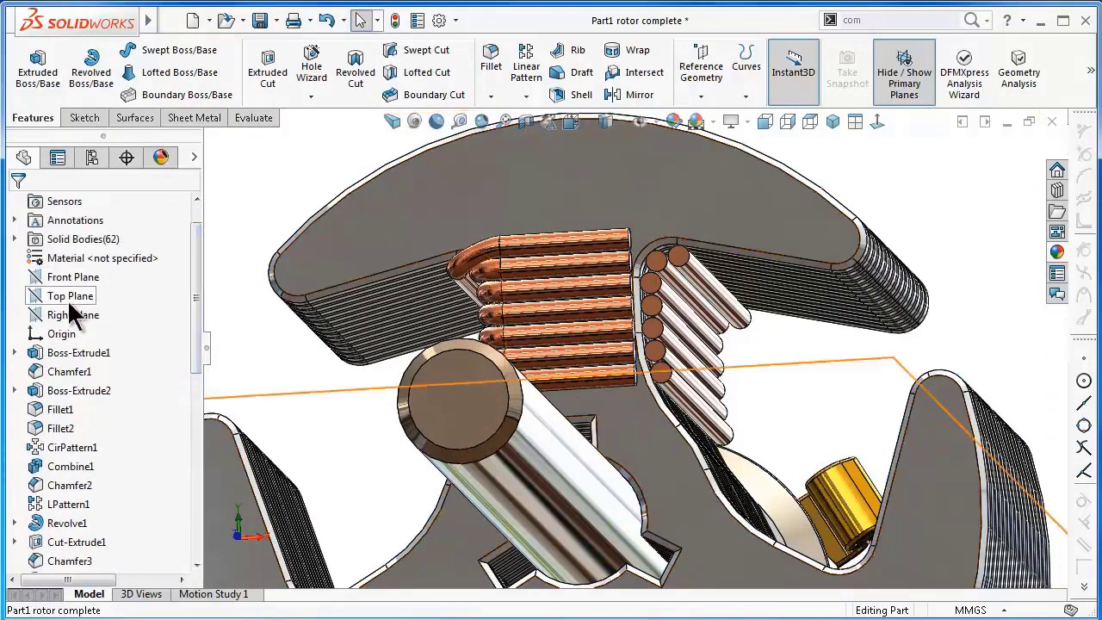
{"action": "left_click", "coordinate": [69, 312]}
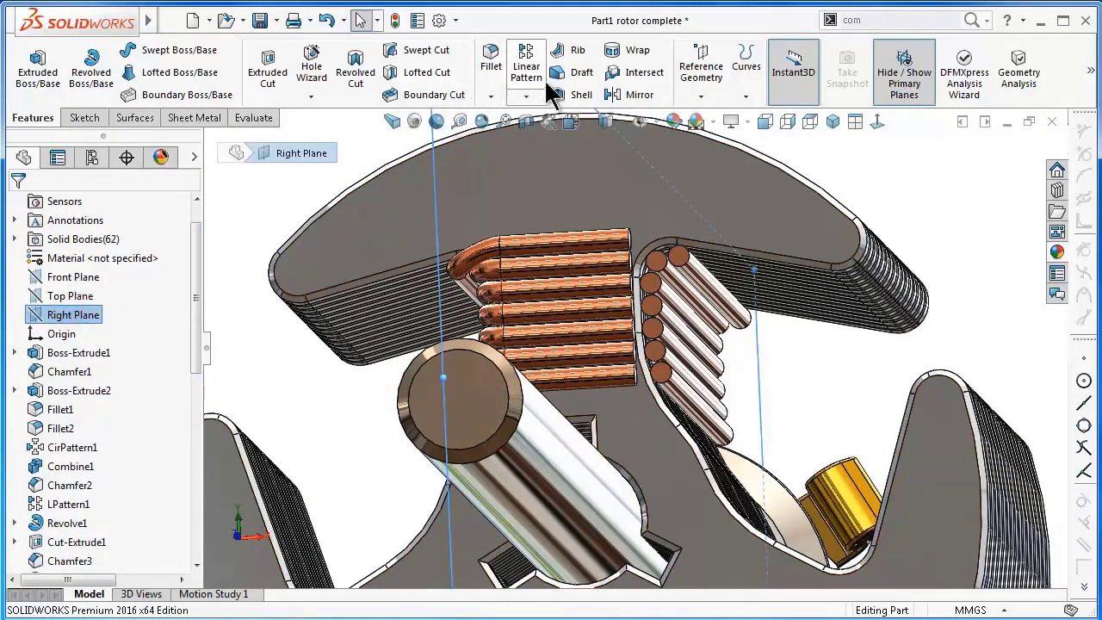
{"action": "left_click", "coordinate": [617, 96]}
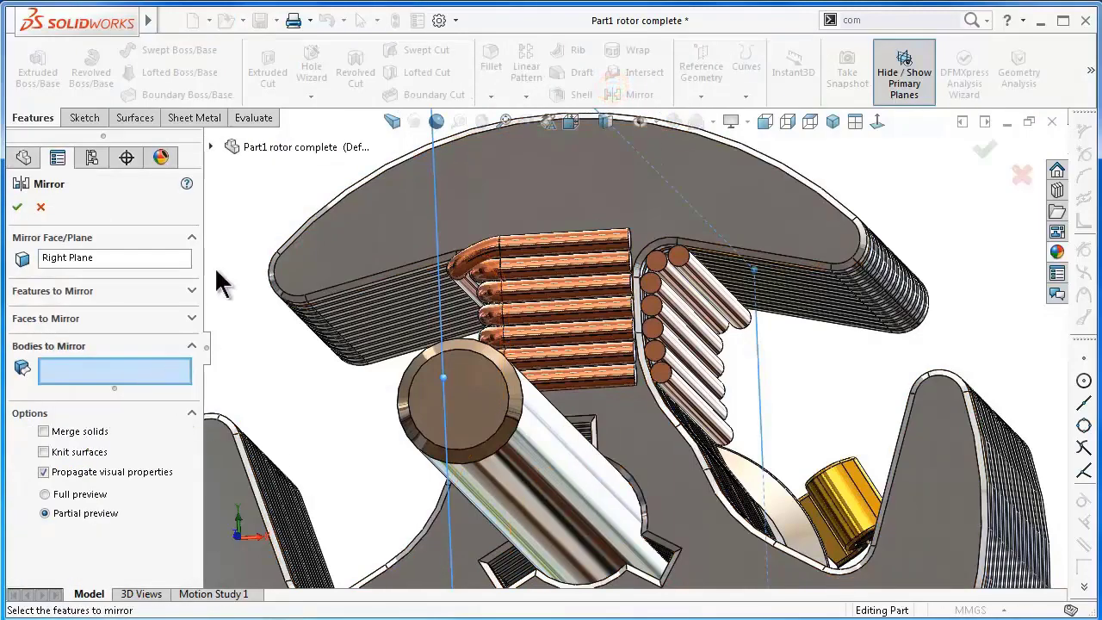
Step: Add Loft7 down to Loft1 as bodies to mirror and confirm
{"action": "left_click", "coordinate": [484, 271]}
{"action": "left_click", "coordinate": [495, 295]}
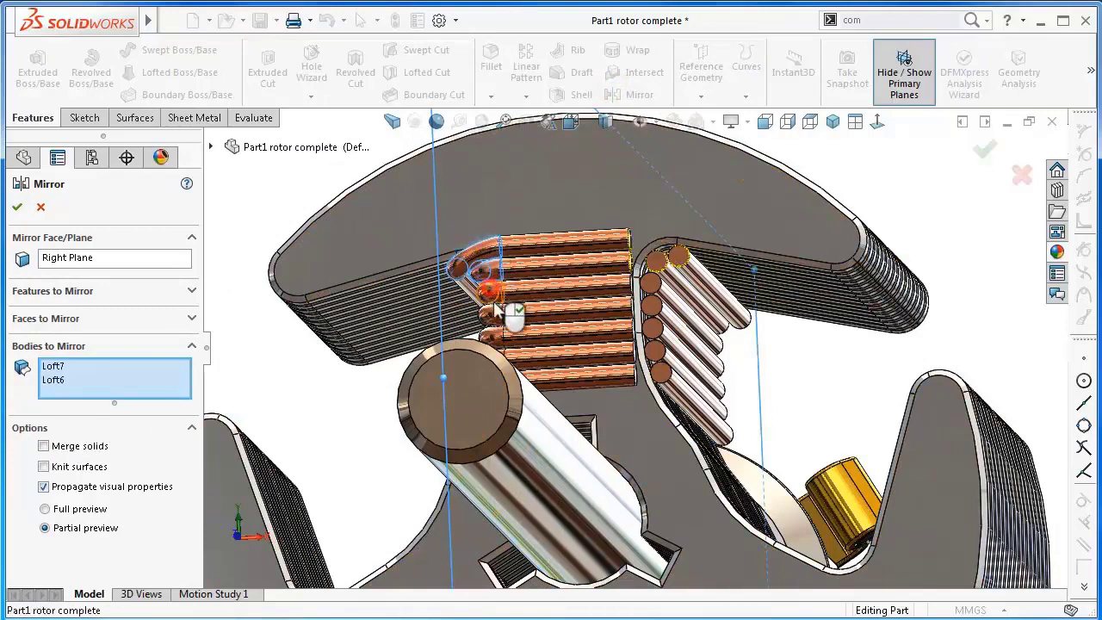
{"action": "left_click", "coordinate": [505, 315]}
{"action": "left_click", "coordinate": [512, 335]}
{"action": "left_click", "coordinate": [514, 363]}
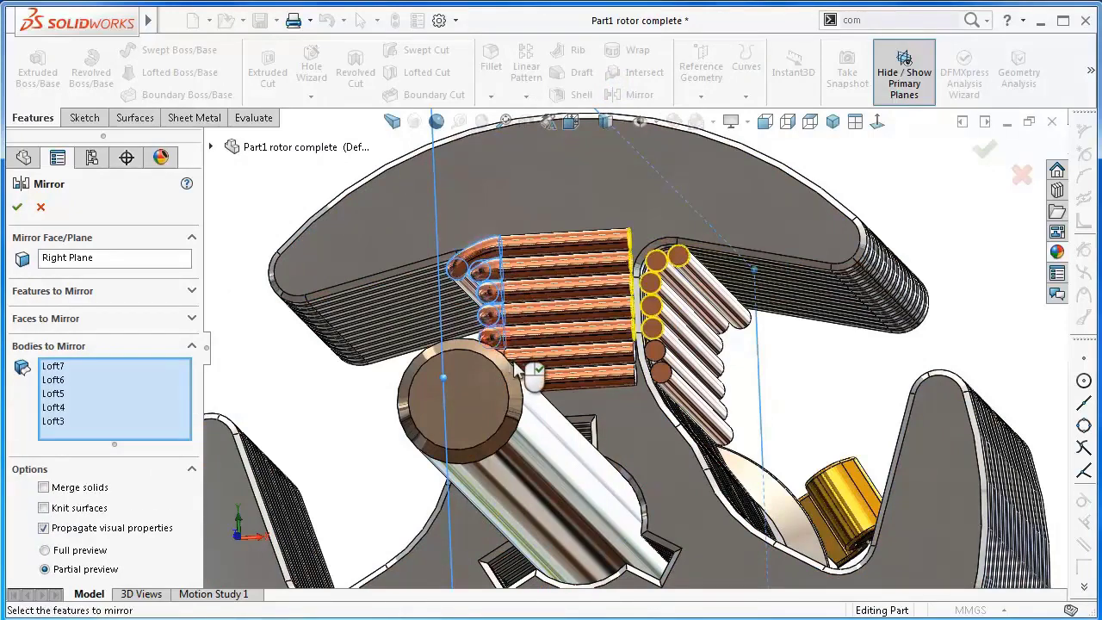
{"action": "middle_click_drag", "start_coordinate": [514, 369], "coordinate": [558, 376]}
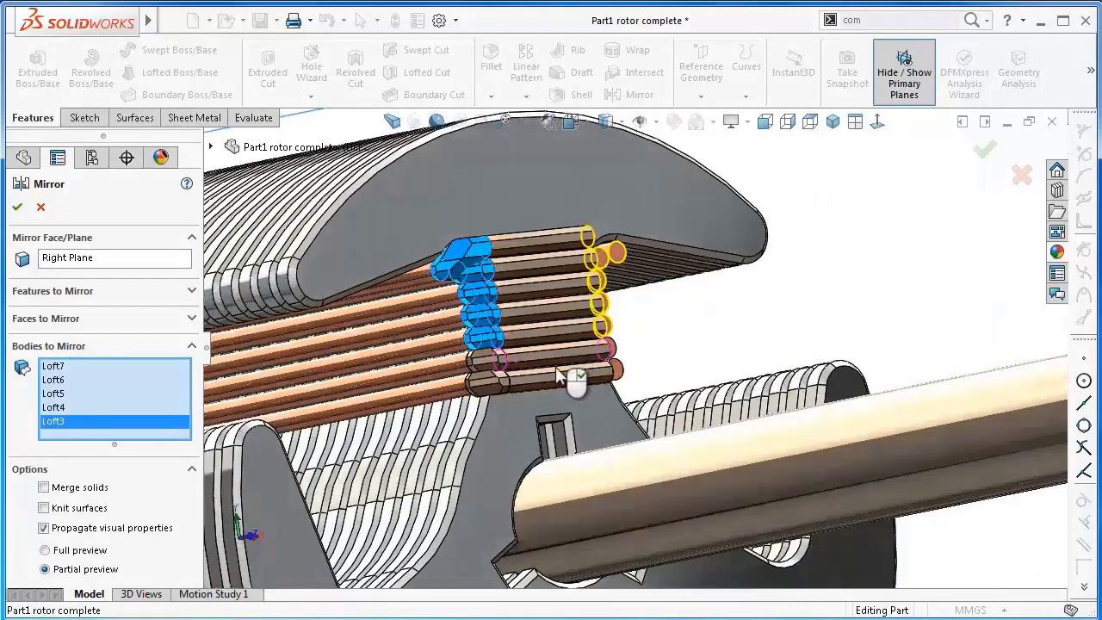
{"action": "left_click", "coordinate": [497, 365]}
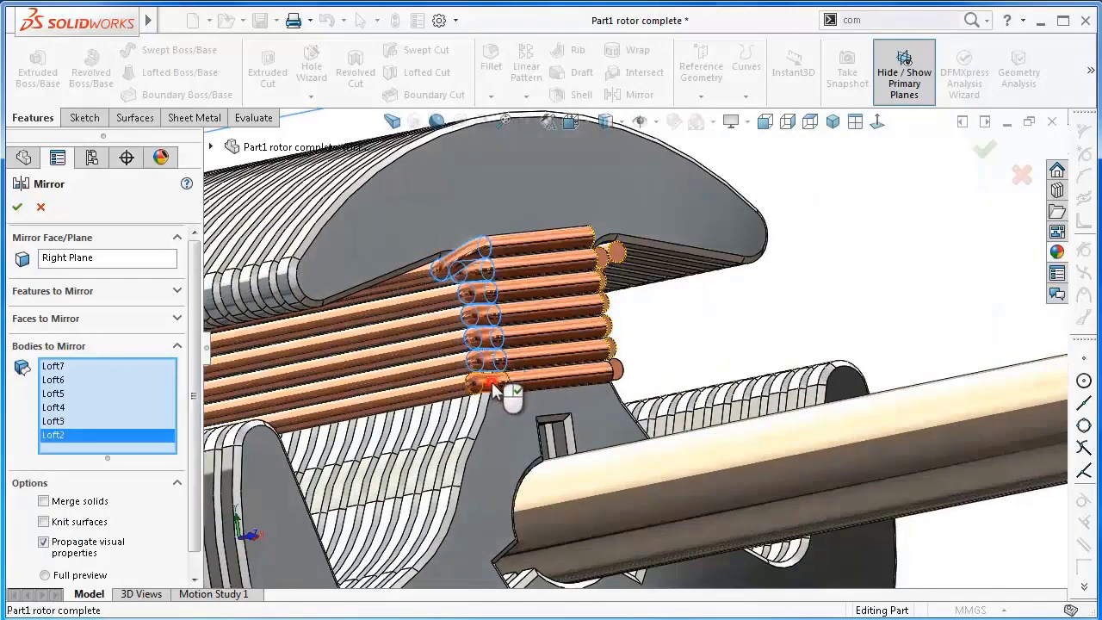
{"action": "left_click", "coordinate": [494, 389]}
{"action": "key", "text": "Return"}
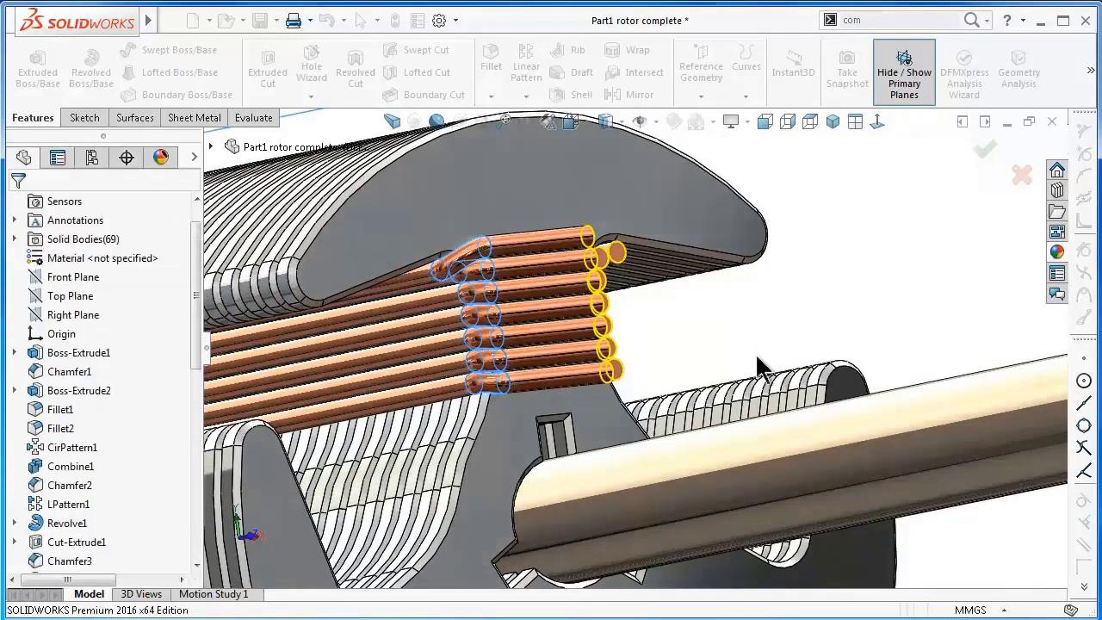
{"action": "mouse_move", "coordinate": [689, 320]}
{"action": "middle_mouse_down"}
{"action": "mouse_move", "coordinate": [749, 294]}
{"action": "mouse_move", "coordinate": [777, 314]}
{"action": "middle_mouse_up"}
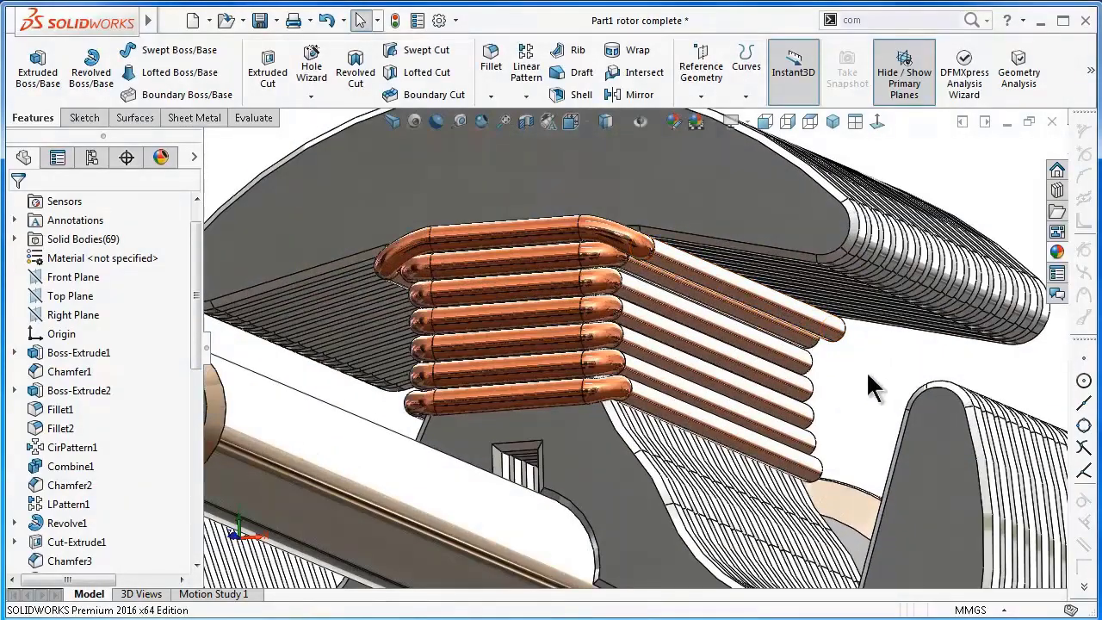
{"action": "mouse_move", "coordinate": [816, 362]}
{"action": "middle_mouse_down"}
{"action": "mouse_move", "coordinate": [795, 363]}
{"action": "mouse_move", "coordinate": [856, 345]}
{"action": "mouse_move", "coordinate": [701, 330]}
{"action": "middle_mouse_up"}
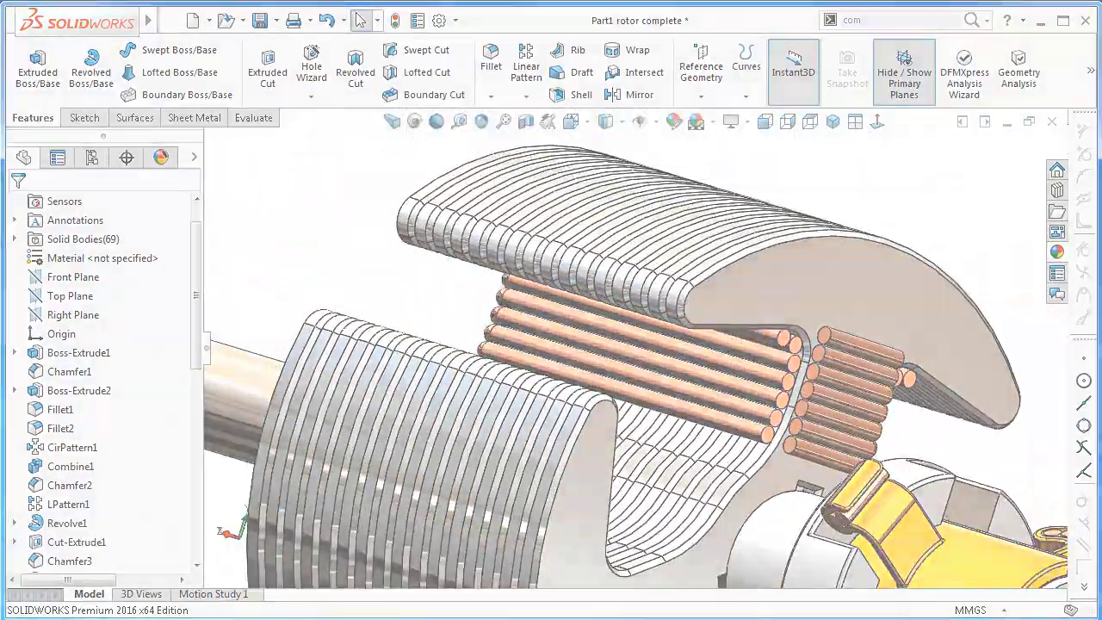